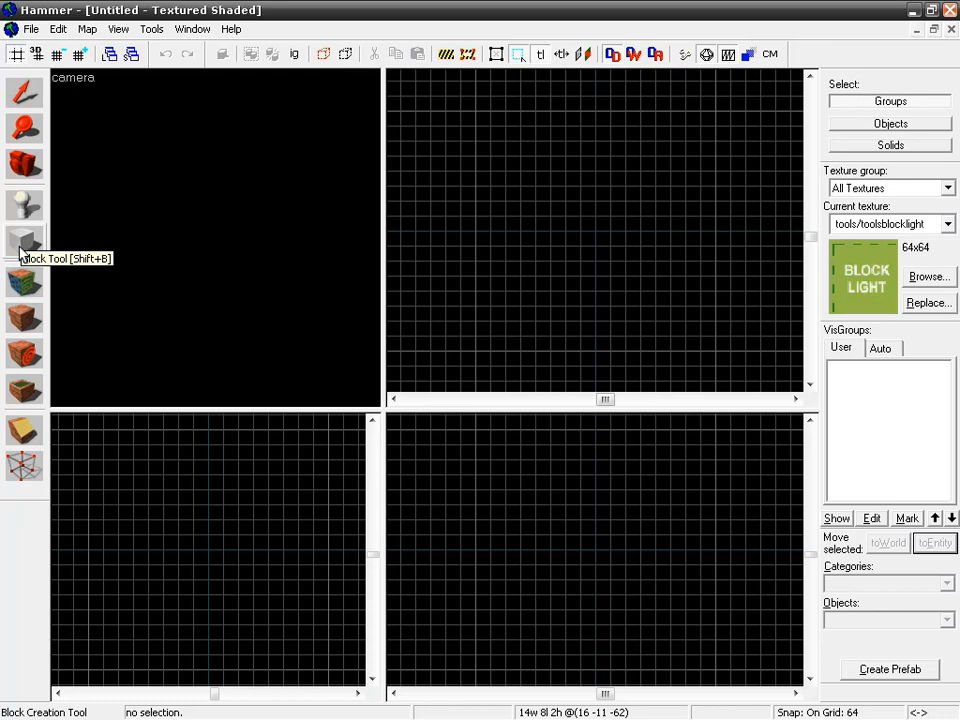
Place the N_SimpleRoom prefab from the Noesis_Prefabs category in the empty map.
left_click(20, 250)
left_click(894, 626)
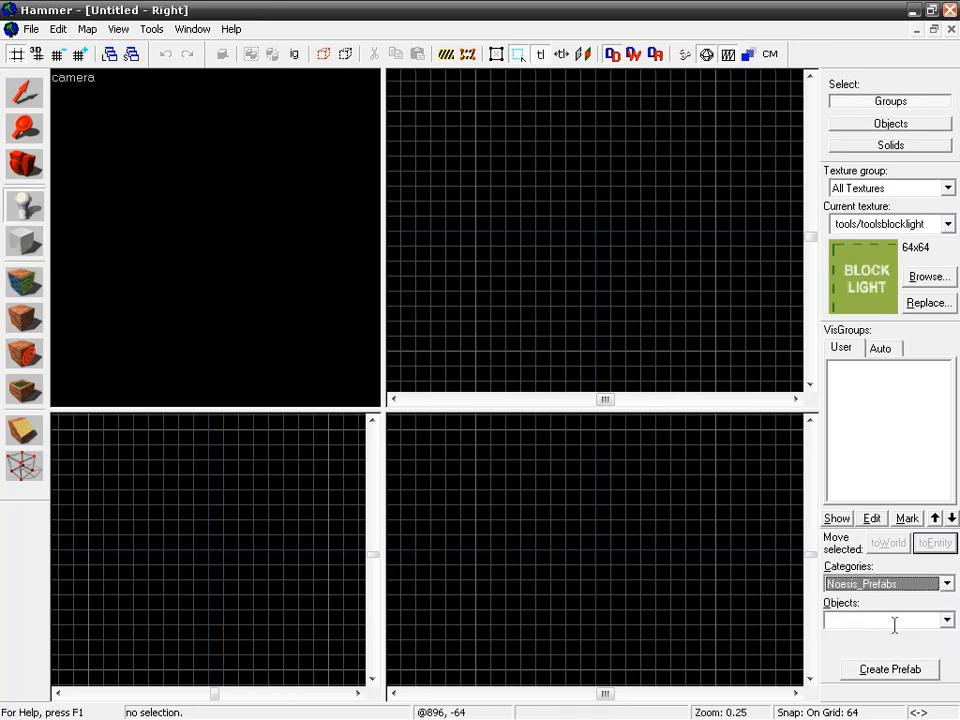
left_click(924, 626)
left_click(948, 621)
left_click(880, 634)
left_click(535, 231)
key("Return")
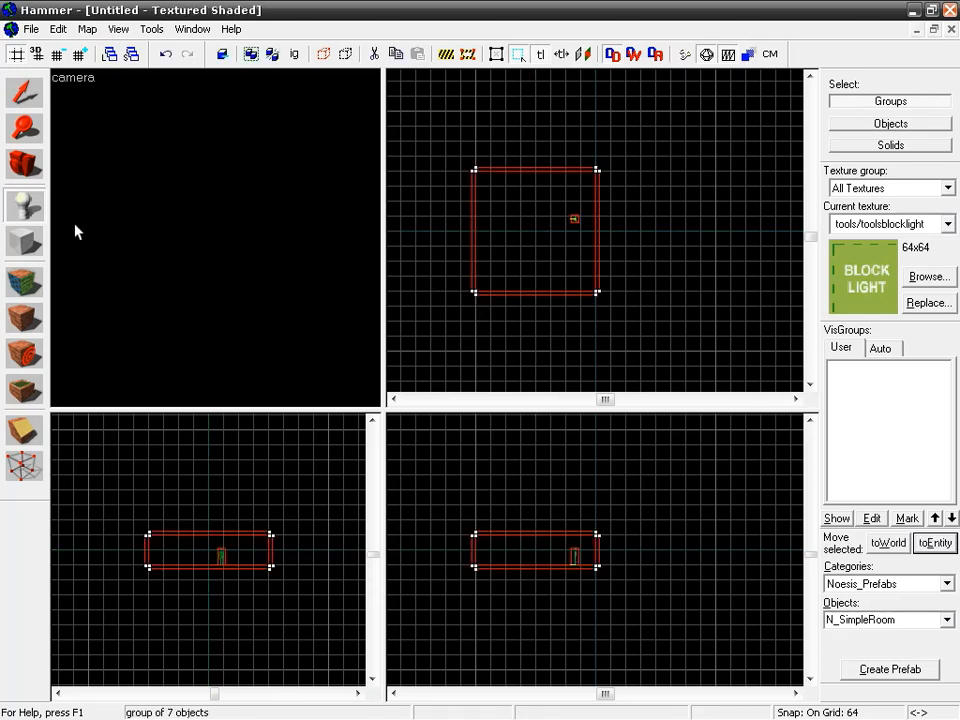
Fly the camera into the room and examine its interior.
key("shift+c")
key("z")
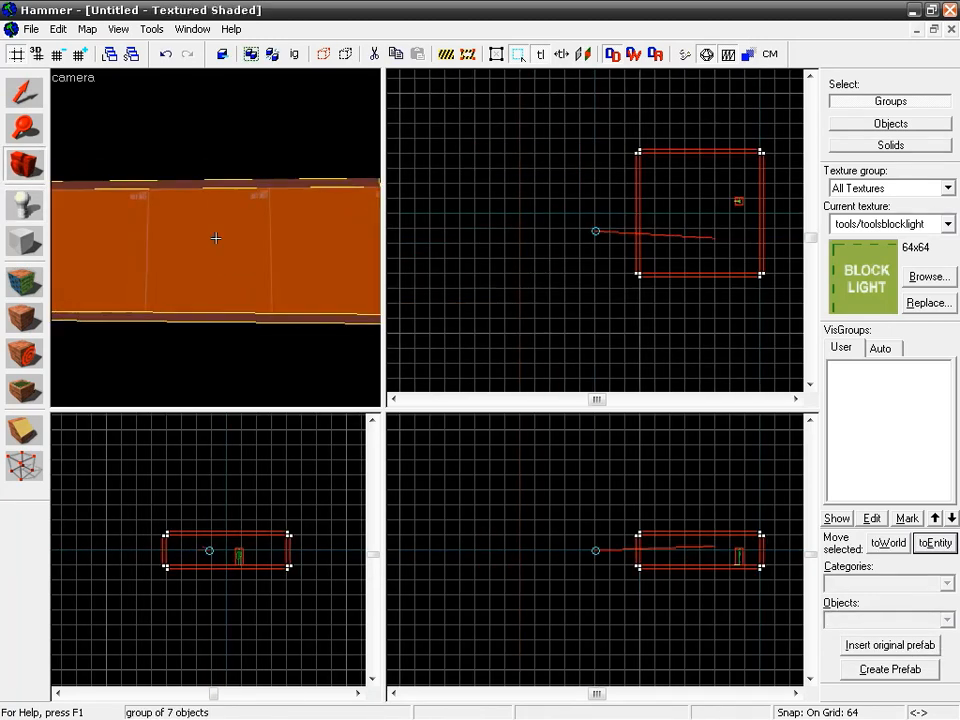
key("w")
key("w")
key("s")
key("a")
key("w")
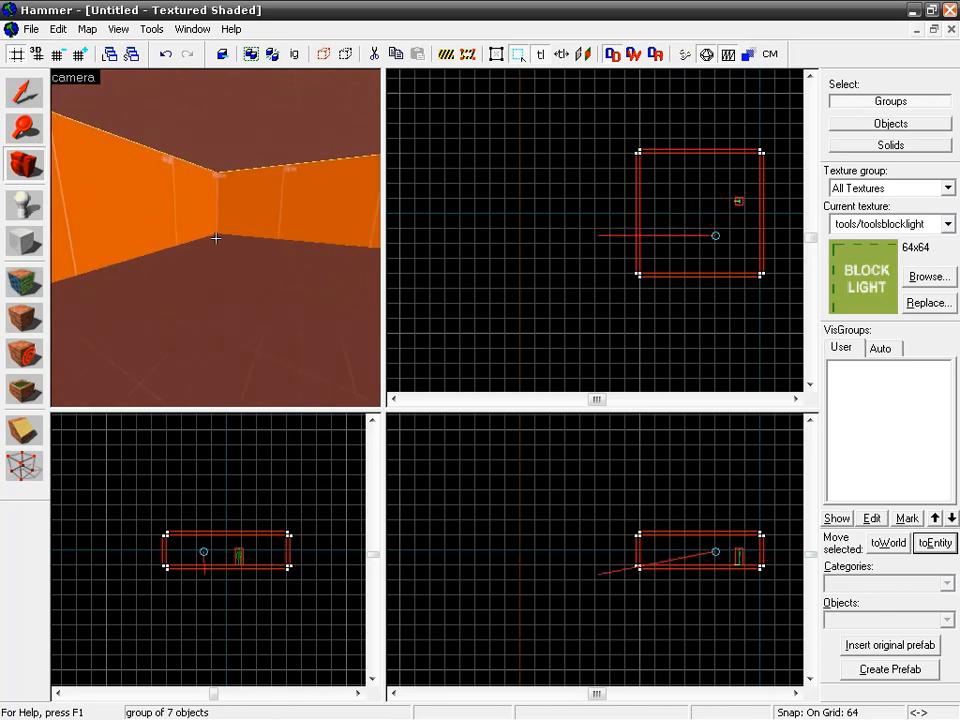
key("d")
key("s")
key("d")
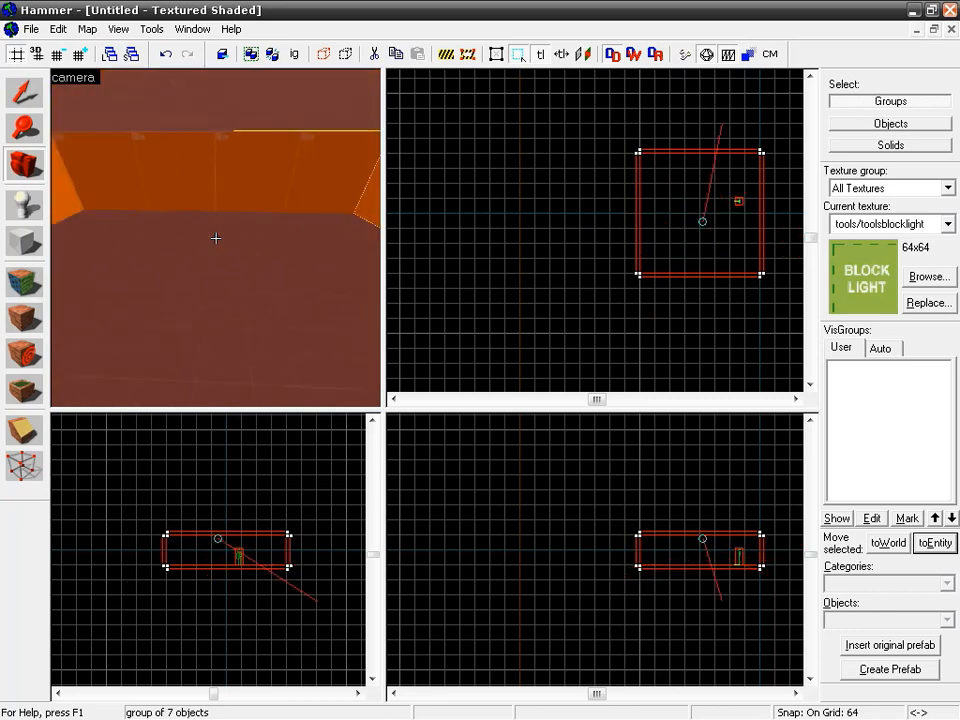
key("w")
key("s")
key("z")
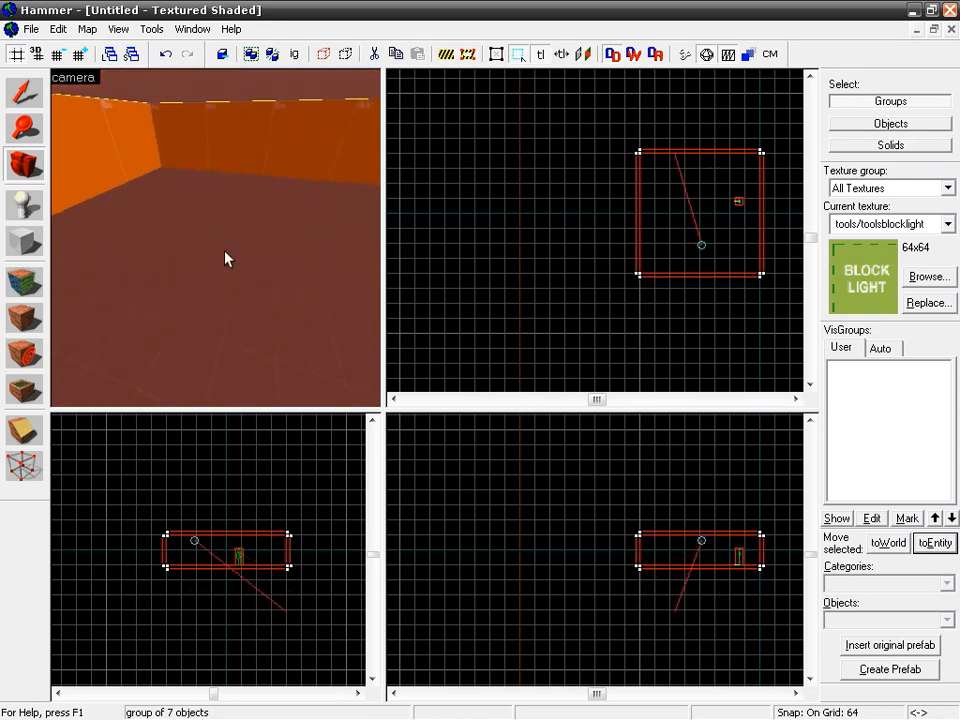
Outline a long wall block 16 units wide and 400 units long inside the room, using a 16-unit grid.
key("shift+b")
scroll(585, 227, "up", 8)
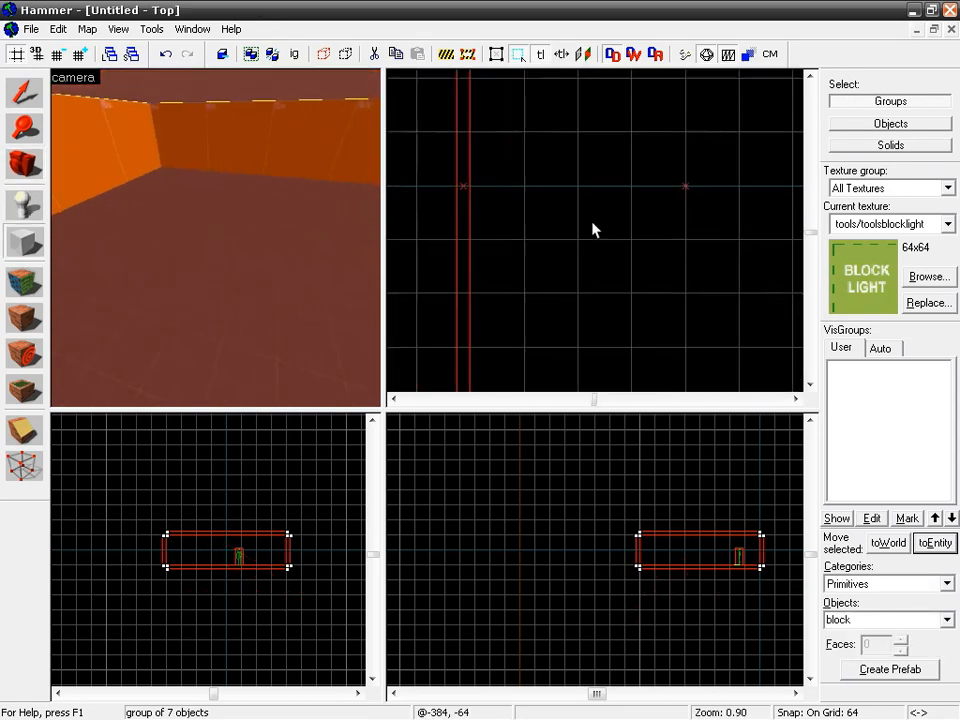
scroll(592, 227, "down", 3)
key("bracketleft")
key("bracketleft")
middle_click_drag(636, 209, 582, 256)
left_click_drag(536, 141, 545, 386)
middle_click_drag(586, 322, 586, 259)
middle_click_drag(581, 199, 572, 240)
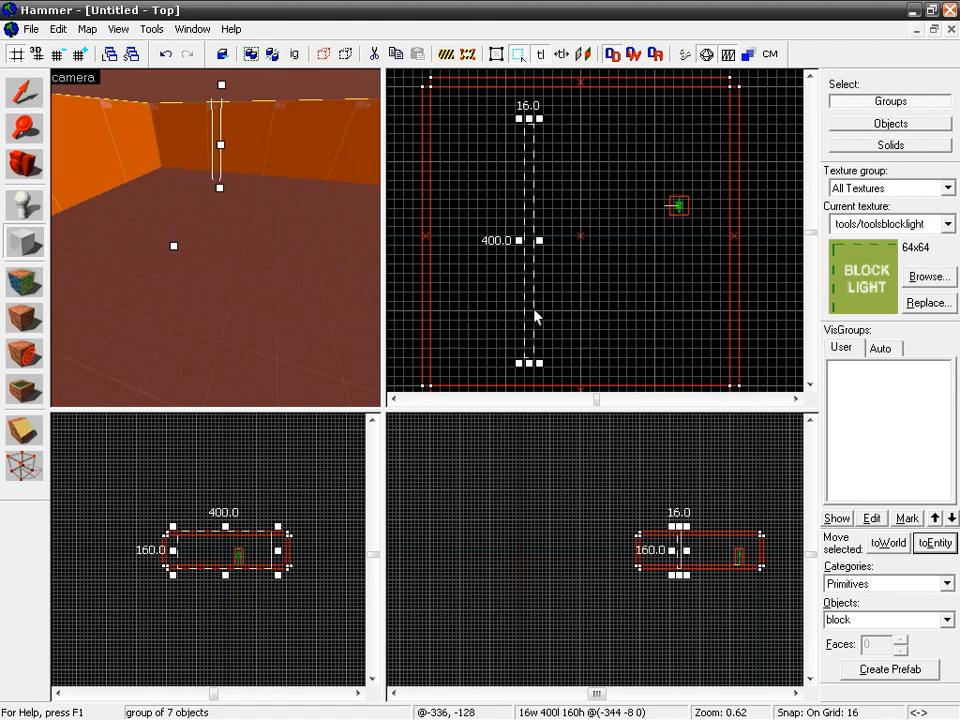
Resize the wall outline to 384 units long and 128 units high so it fits between floor and ceiling.
left_click_drag(528, 363, 528, 353)
scroll(690, 566, "up", 6)
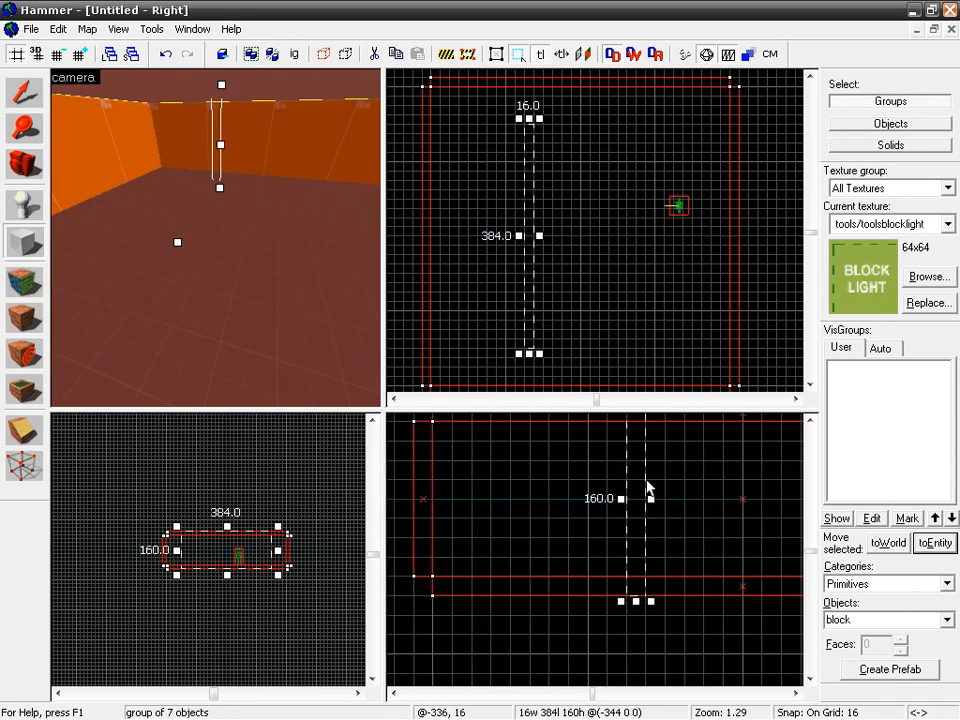
left_click_drag(628, 430, 622, 467)
left_click_drag(630, 633, 628, 612)
left_click_drag(625, 468, 624, 449)
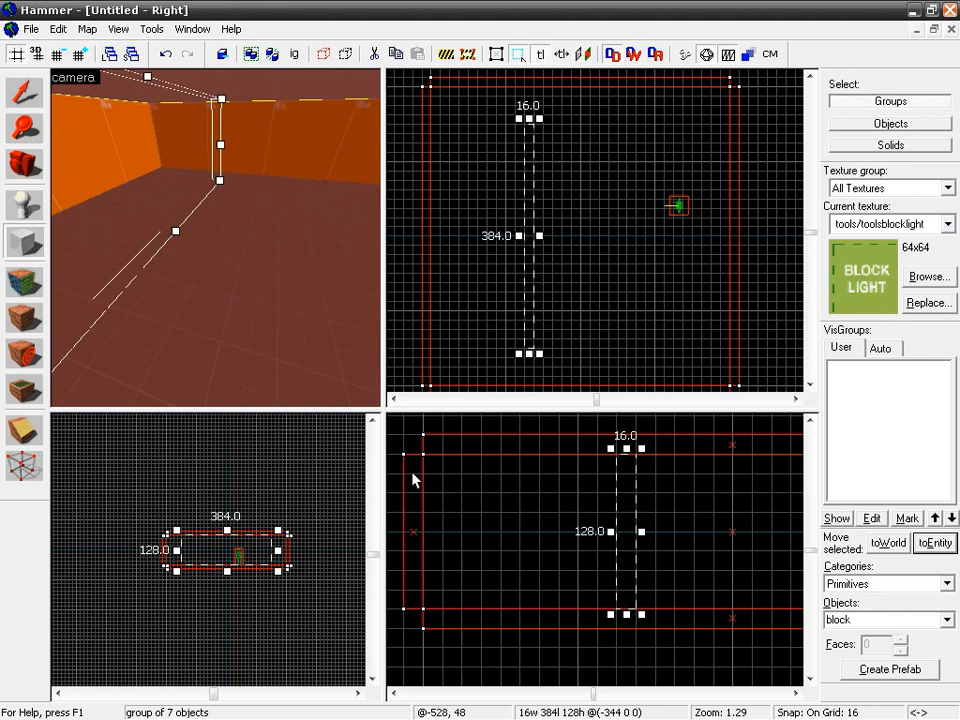
Pick the concrete/concretewall047a texture using the filter "wall", and create the wall block with it.
left_click(918, 280)
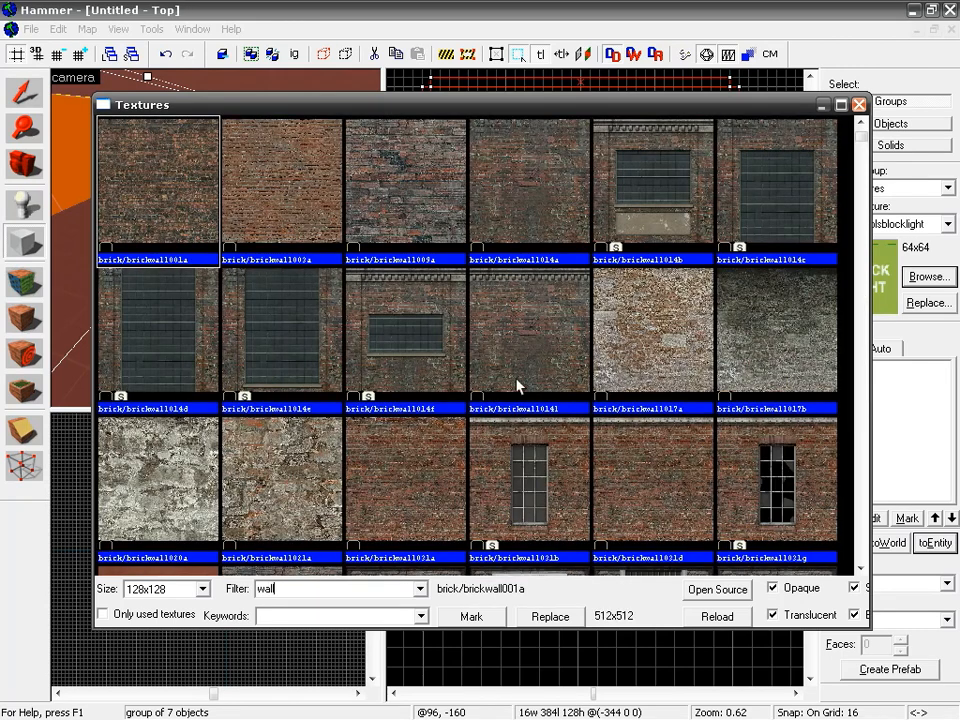
left_click_drag(866, 143, 859, 187)
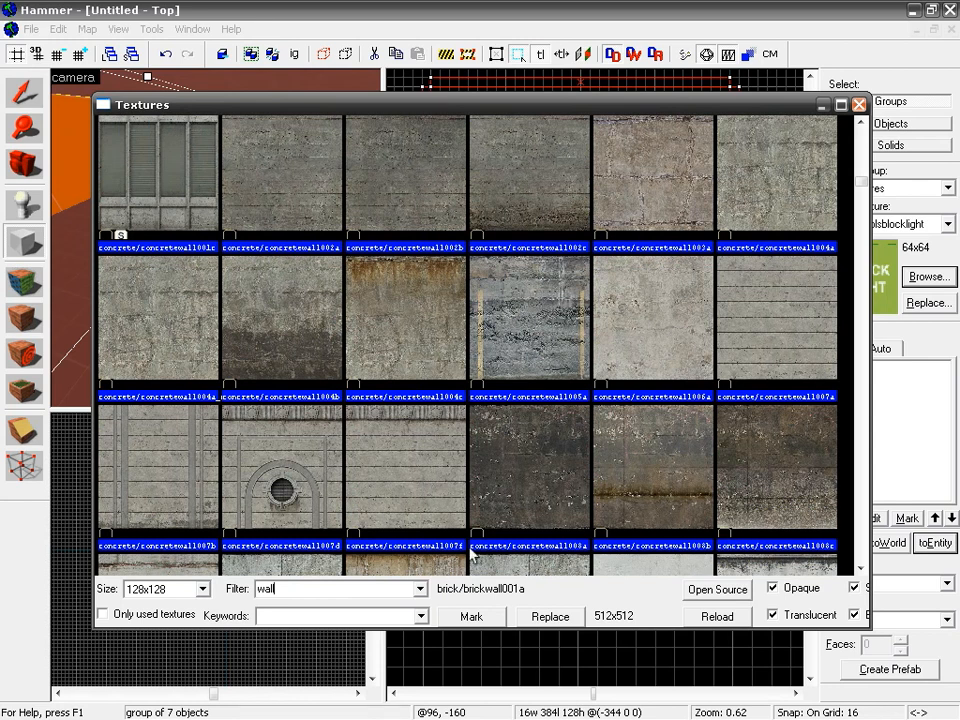
scroll(399, 401, "down", 10)
double_click(394, 377)
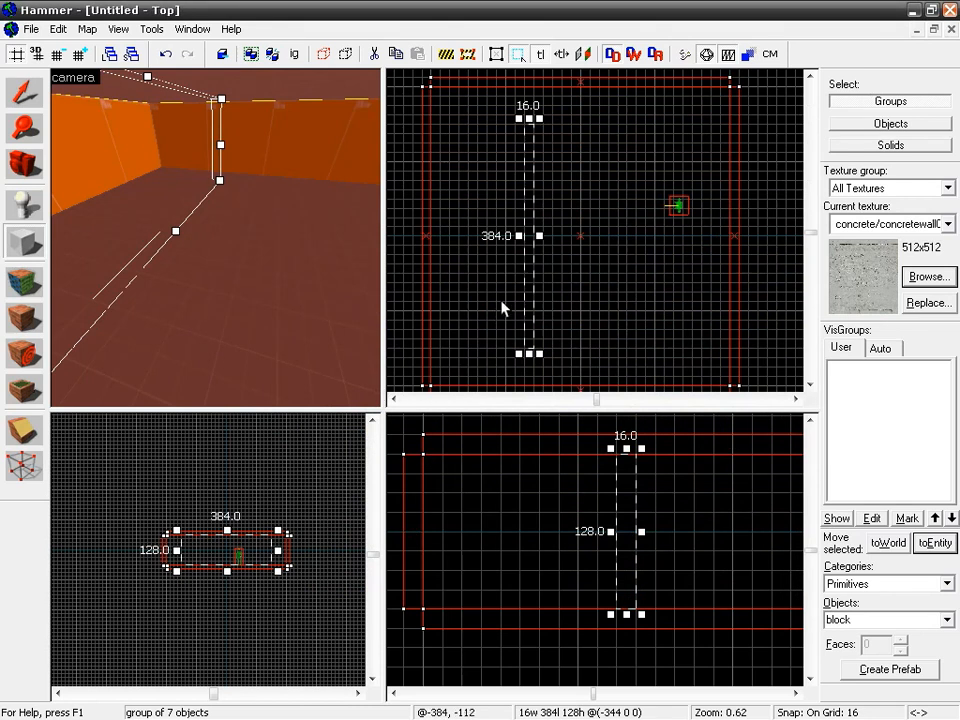
left_click(583, 270)
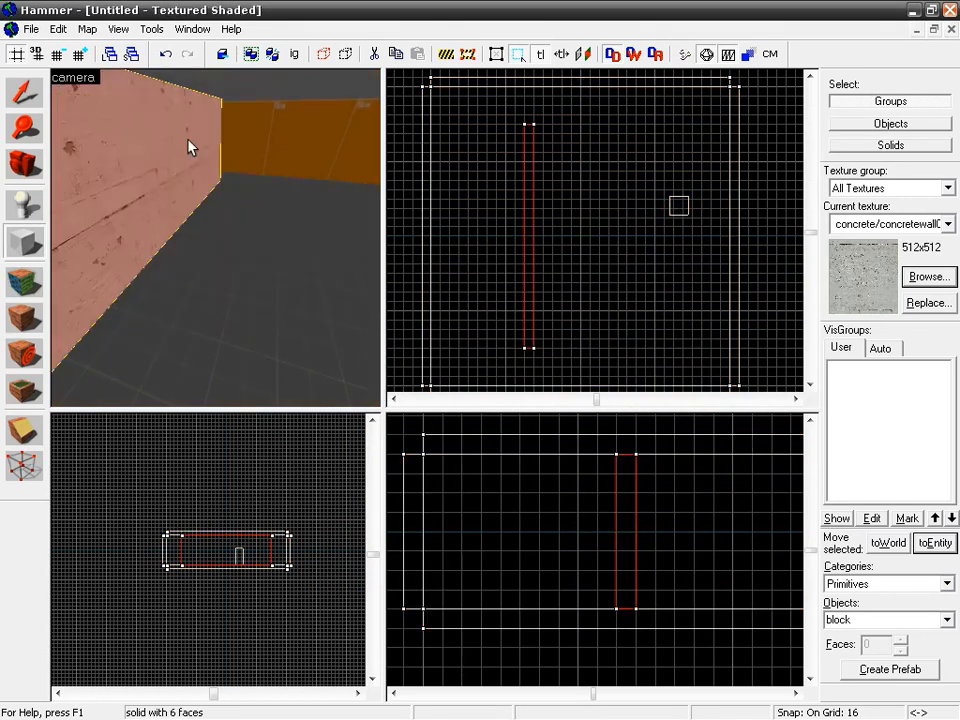
Create a window-sized block 48 units wide, 80 long and 48 high, passing through the wall near one end.
key("z")
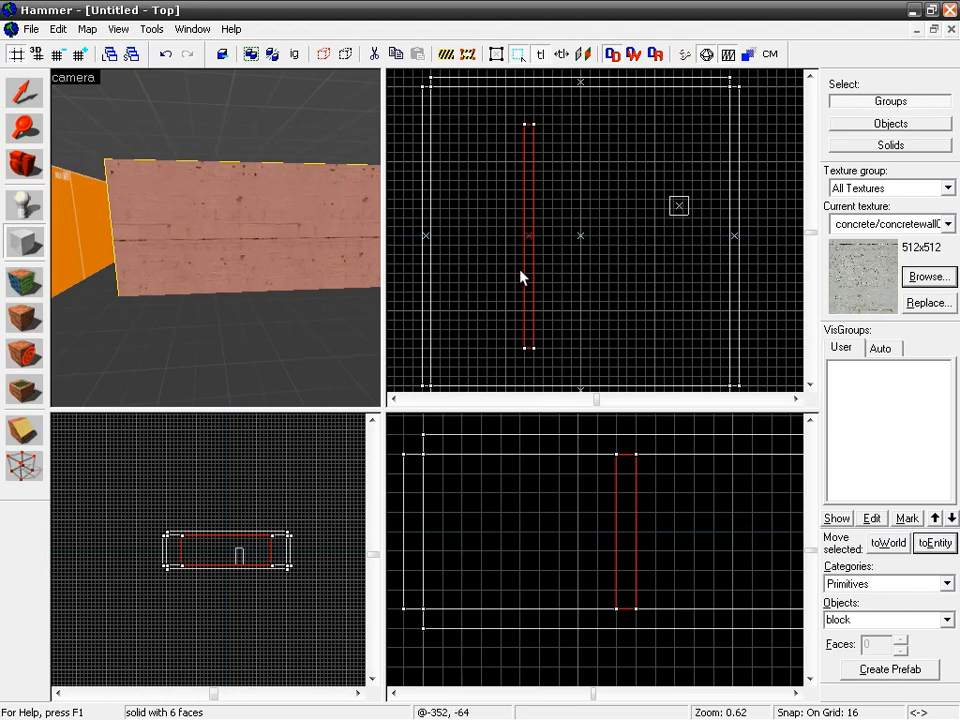
left_click_drag(525, 276, 538, 334)
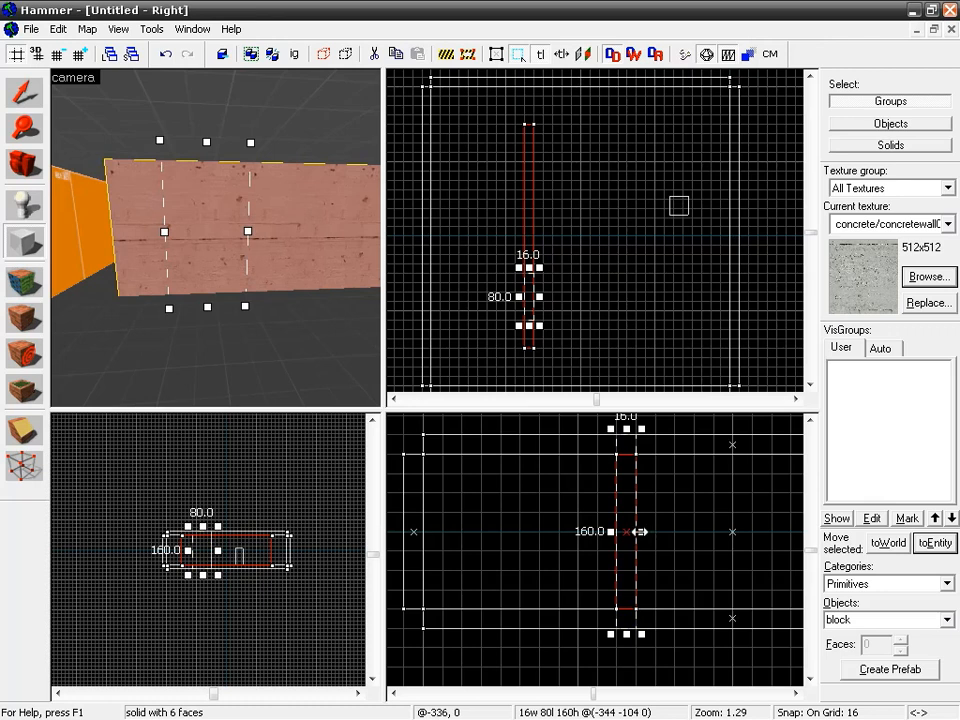
left_click_drag(628, 425, 627, 507)
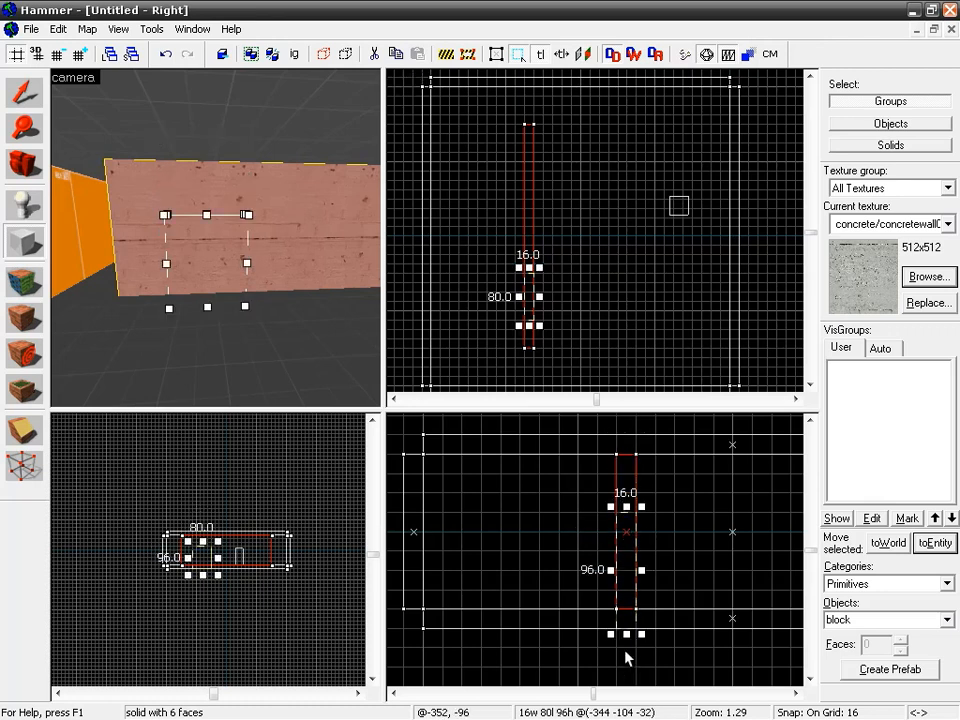
left_click_drag(626, 637, 628, 556)
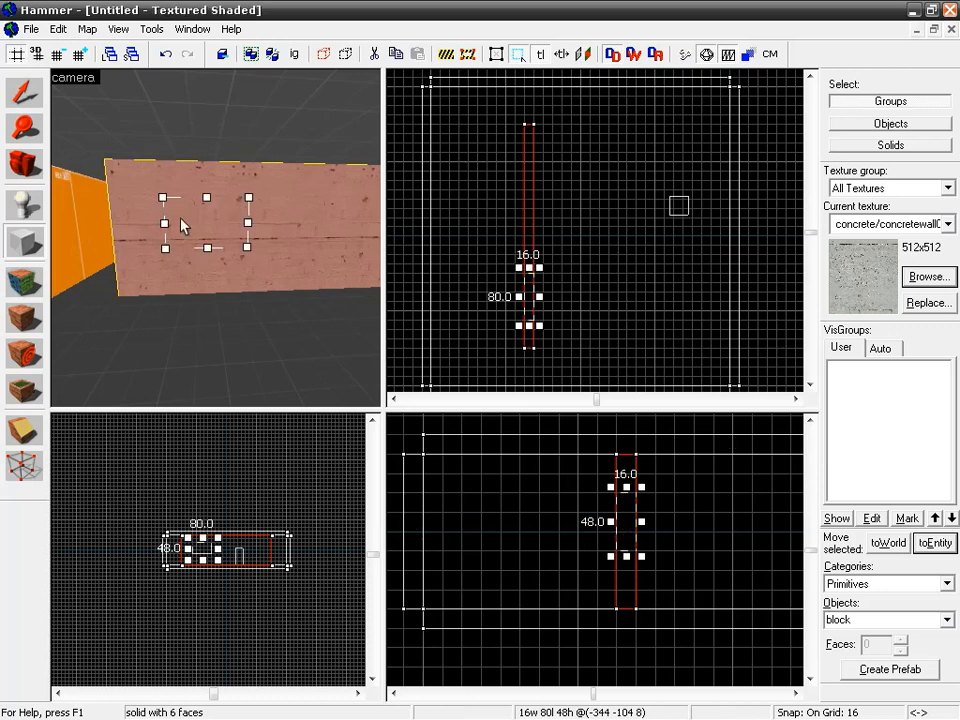
left_click_drag(537, 294, 519, 306)
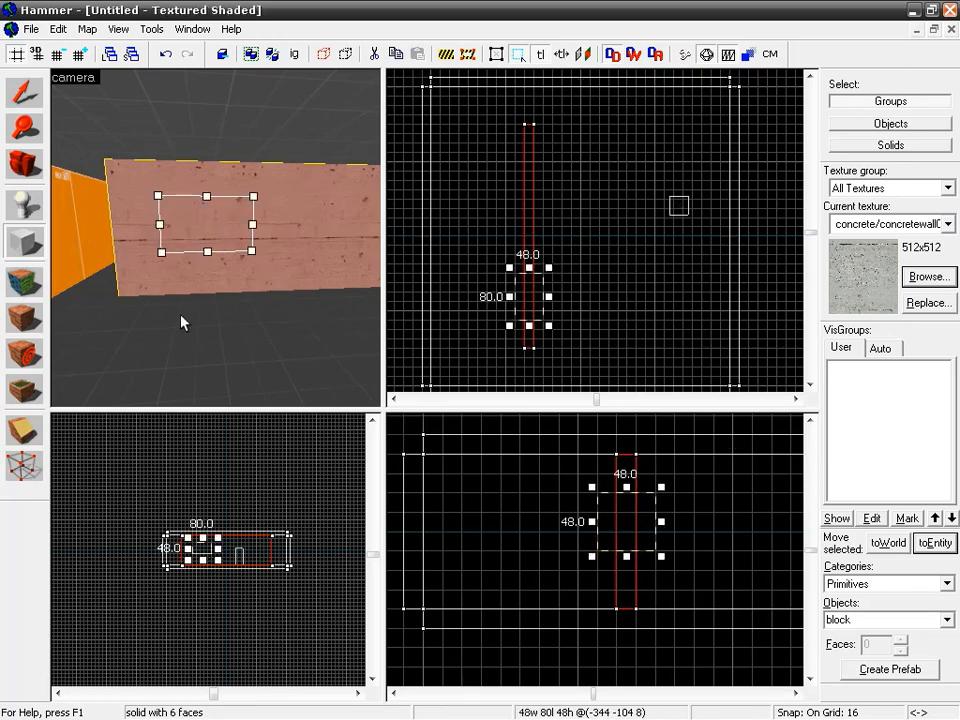
key("Return")
Copy the window block twice along the wall, to the middle and the far end, leaving gaps between the blocks.
key("shift+s")
left_click_drag(531, 281, 527, 165)
left_click(555, 236)
left_click(529, 238)
mouse_move(529, 238)
left_mouse_down()
mouse_move(540, 214)
mouse_move(545, 232)
left_mouse_up()
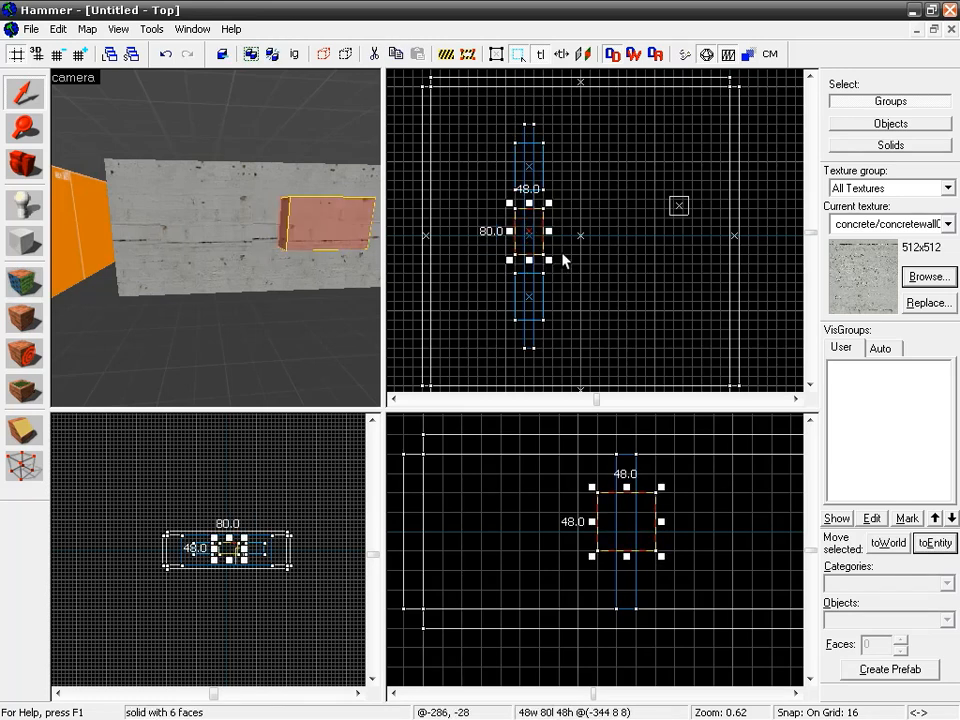
left_click(563, 263)
Carve three window openings into the concrete wall with the three window blocks.
left_click(181, 231)
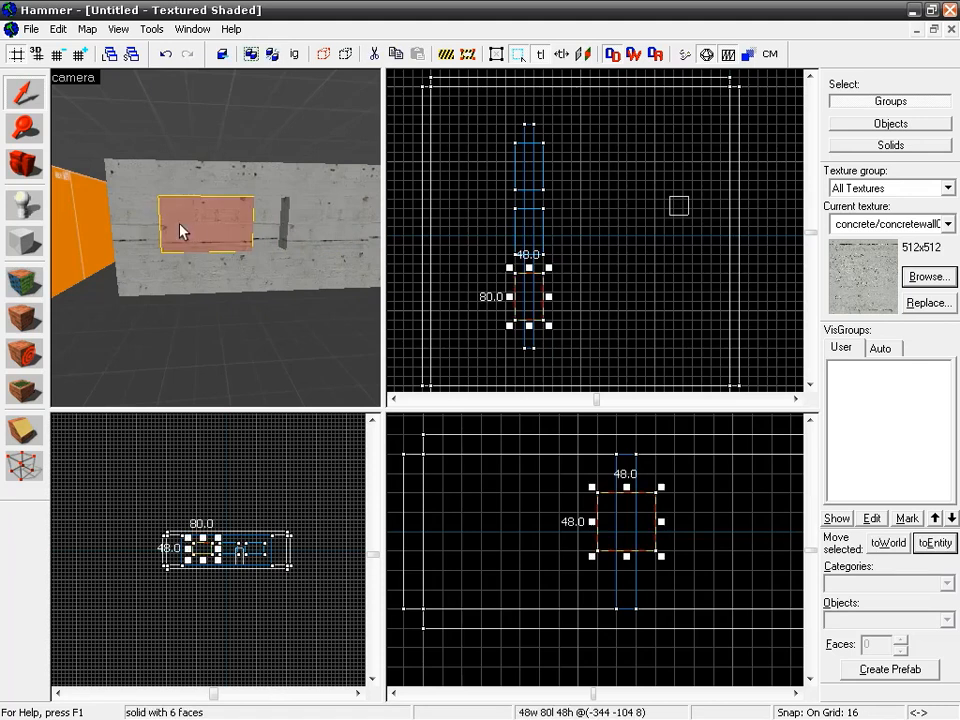
left_click(288, 232, "ctrl")
left_click(295, 228, "ctrl")
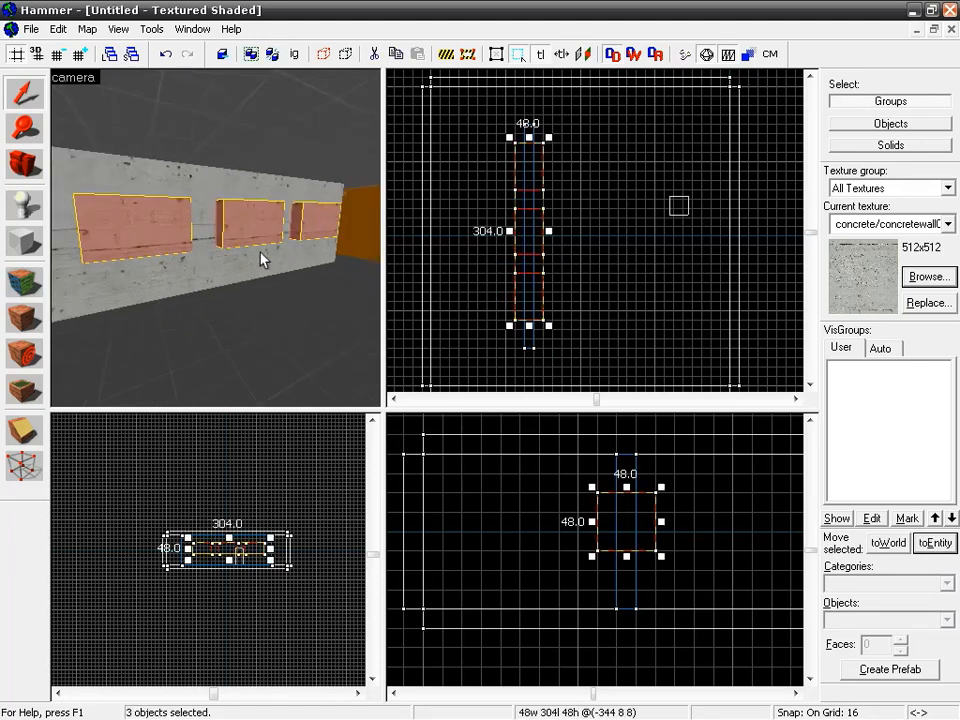
left_click(218, 189, "ctrl")
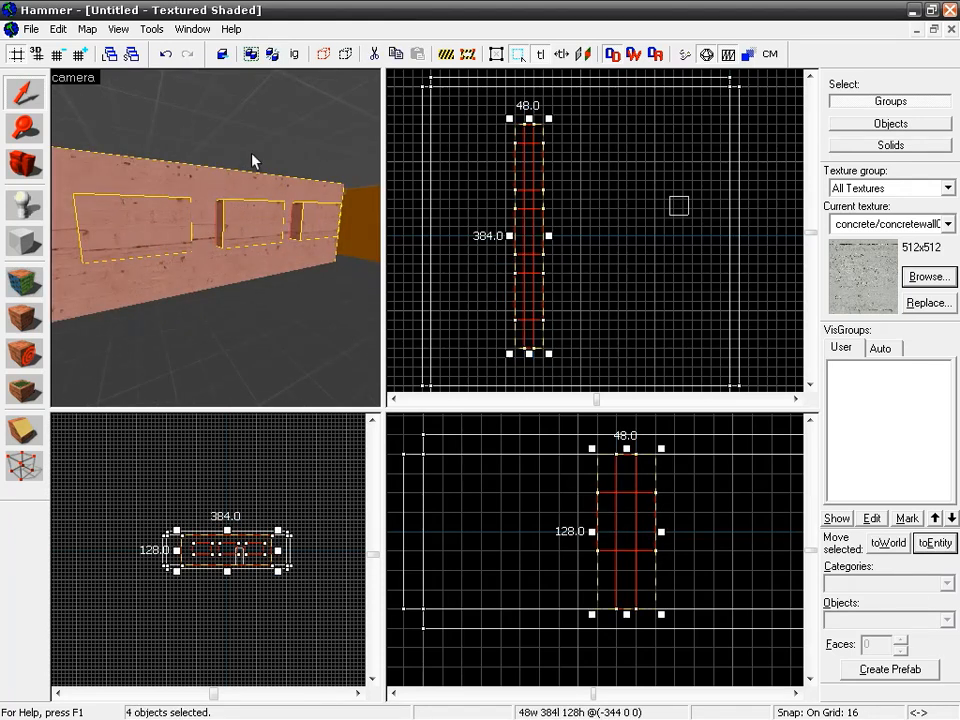
left_click(222, 54)
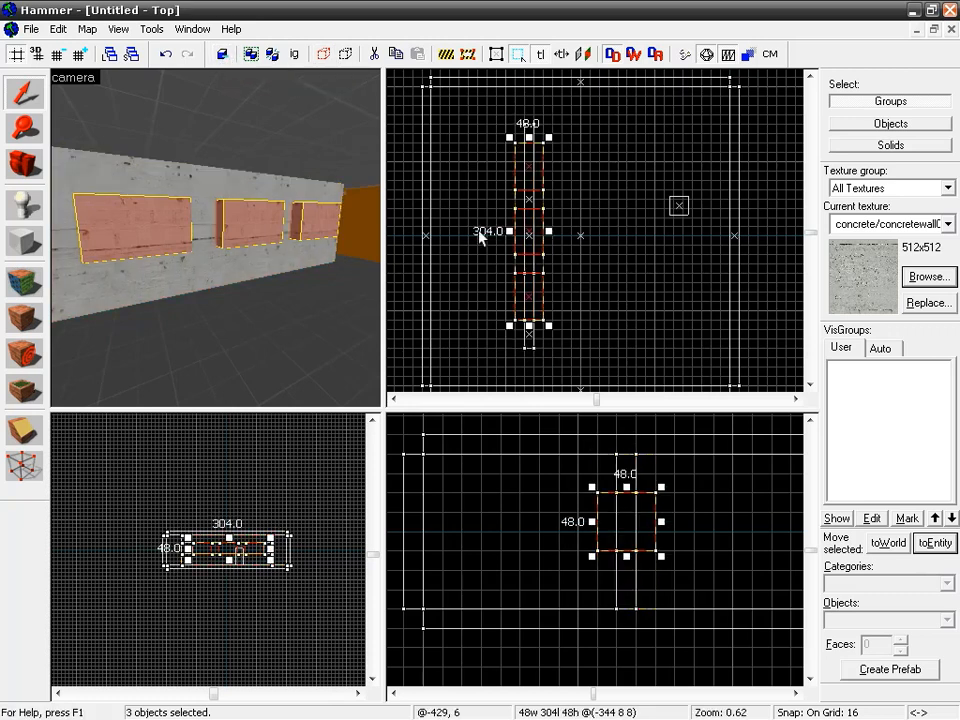
key("Delete")
left_click(289, 225)
key("Delete")
left_click(514, 236)
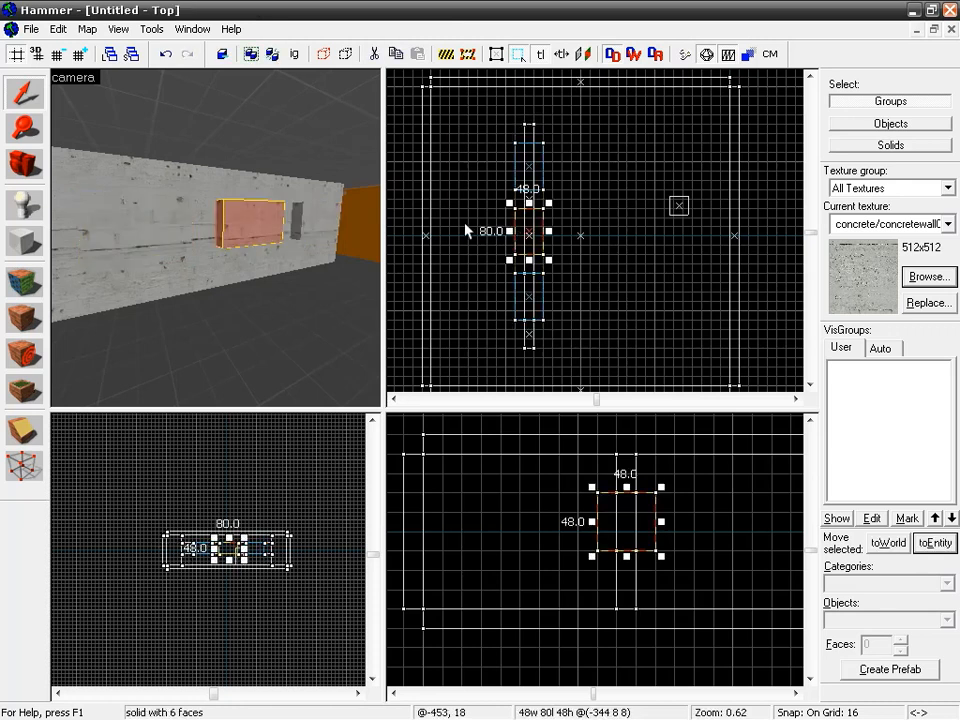
left_click(243, 185)
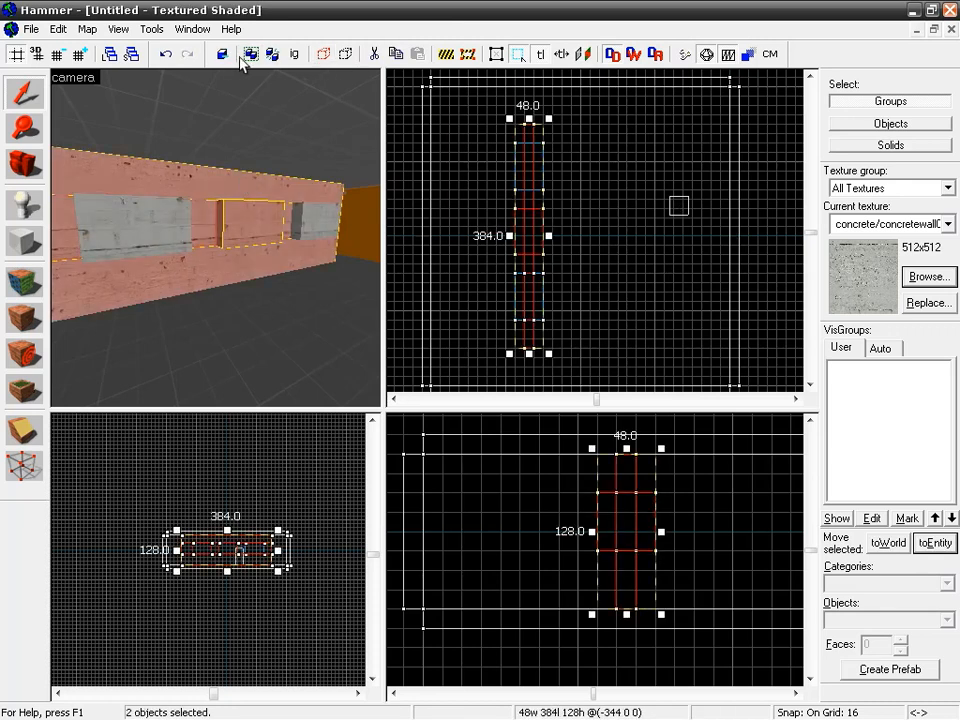
left_click(326, 217)
left_click(317, 190, "ctrl")
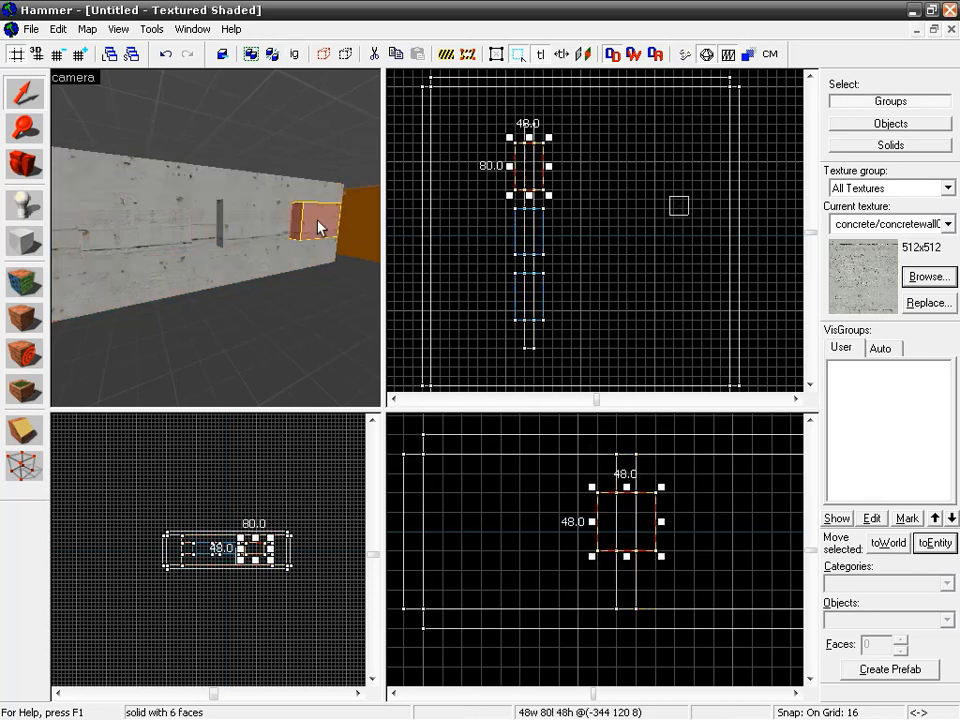
Thin the first window block to 1 unit wide at the middle of the wall's thickness, using a 1-unit grid.
scroll(508, 305, "up", 2)
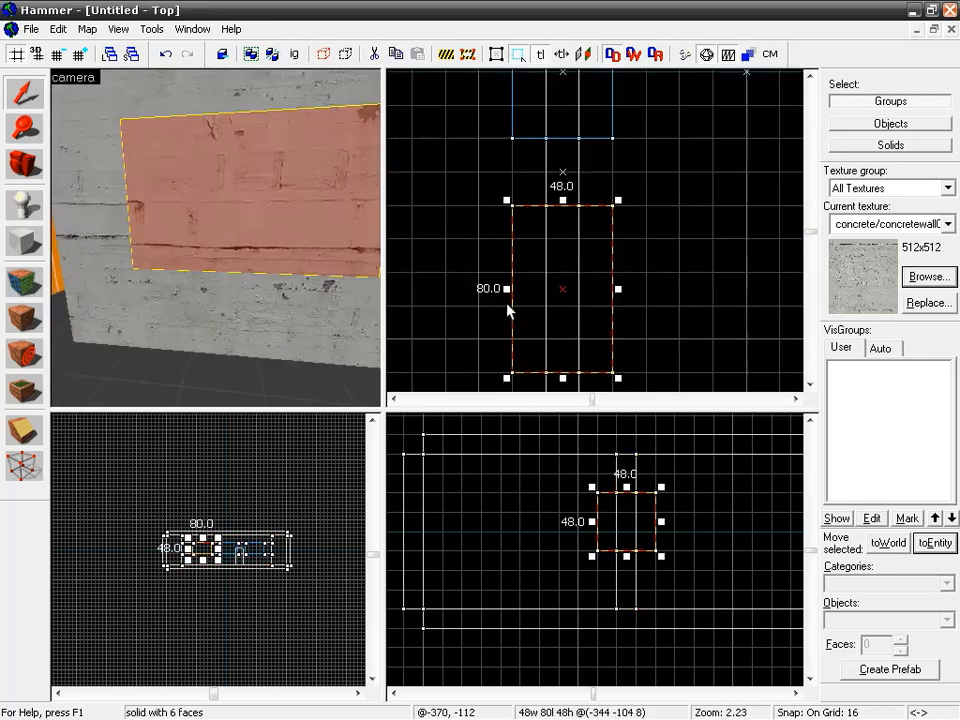
key("bracketleft")
key("bracketleft")
key("bracketleft")
key("bracketleft")
scroll(558, 299, "up", 3)
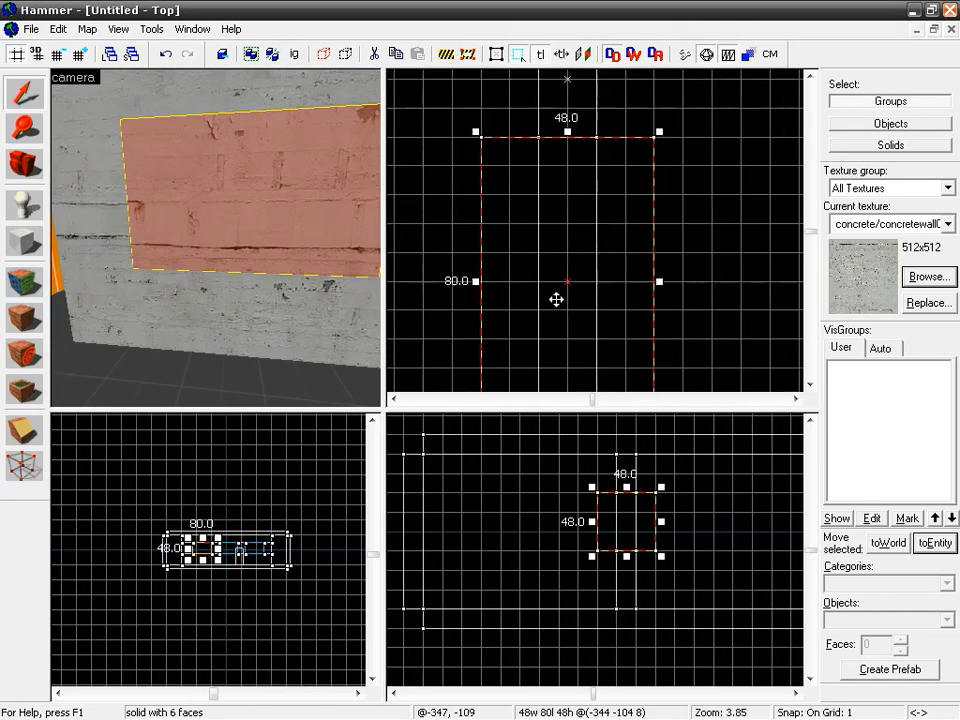
scroll(557, 300, "up", 3)
scroll(464, 281, "down", 1)
left_click_drag(440, 273, 562, 273)
left_click_drag(702, 273, 575, 273)
scroll(561, 257, "down", 3)
middle_click_drag(594, 293, 591, 257)
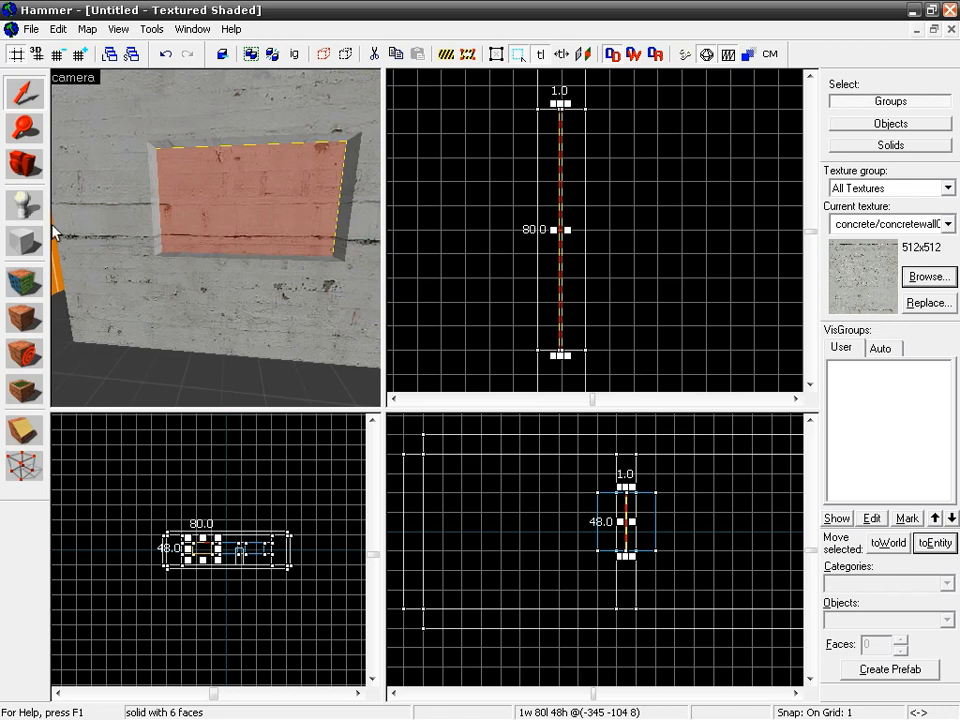
Delete the middle and far window blocks, leaving those two openings empty.
scroll(586, 182, "down", 4)
middle_click_drag(606, 194, 607, 299)
left_click(604, 171)
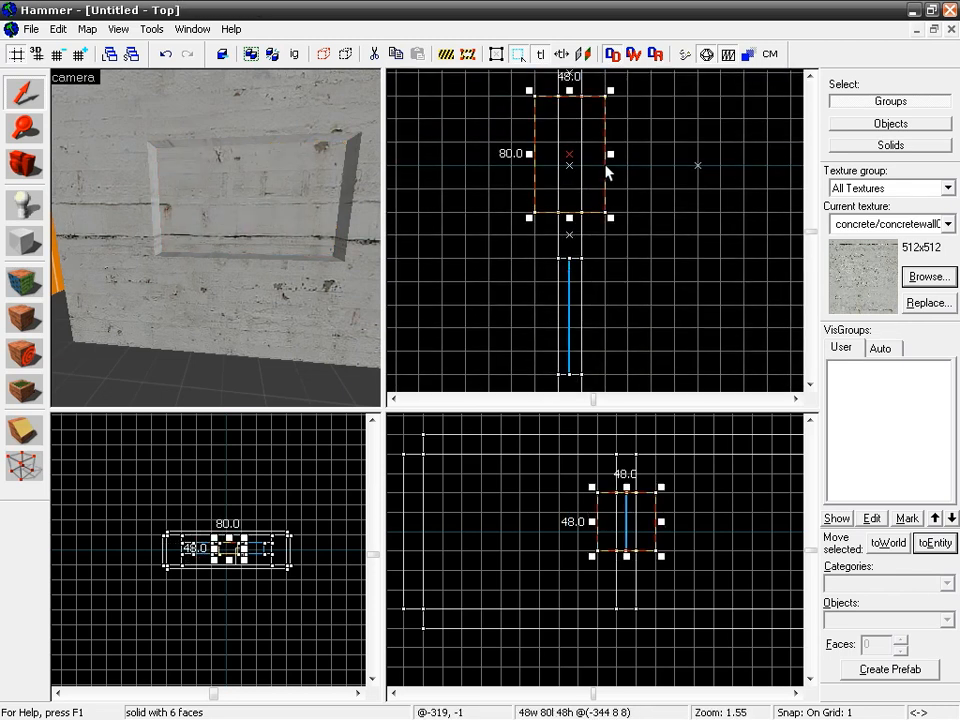
left_click(623, 150)
scroll(615, 178, "down", 4)
left_click(612, 158)
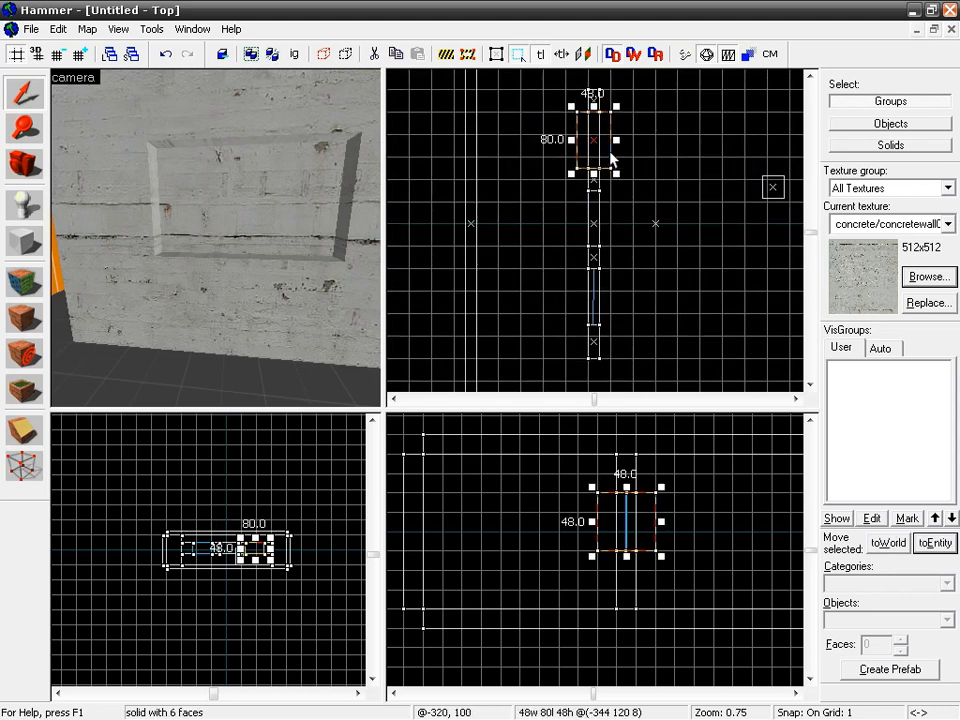
left_click(583, 306)
Cover all six faces of the thin window pane with the tools/toolsnodraw texture.
left_click(333, 200)
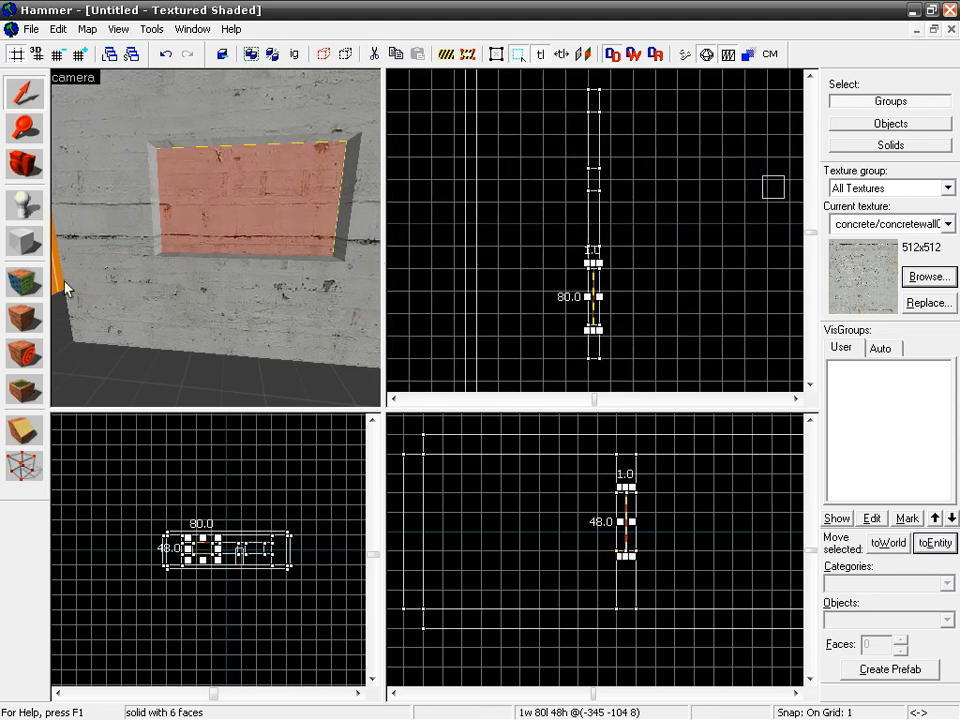
left_click(26, 283)
left_click(598, 379)
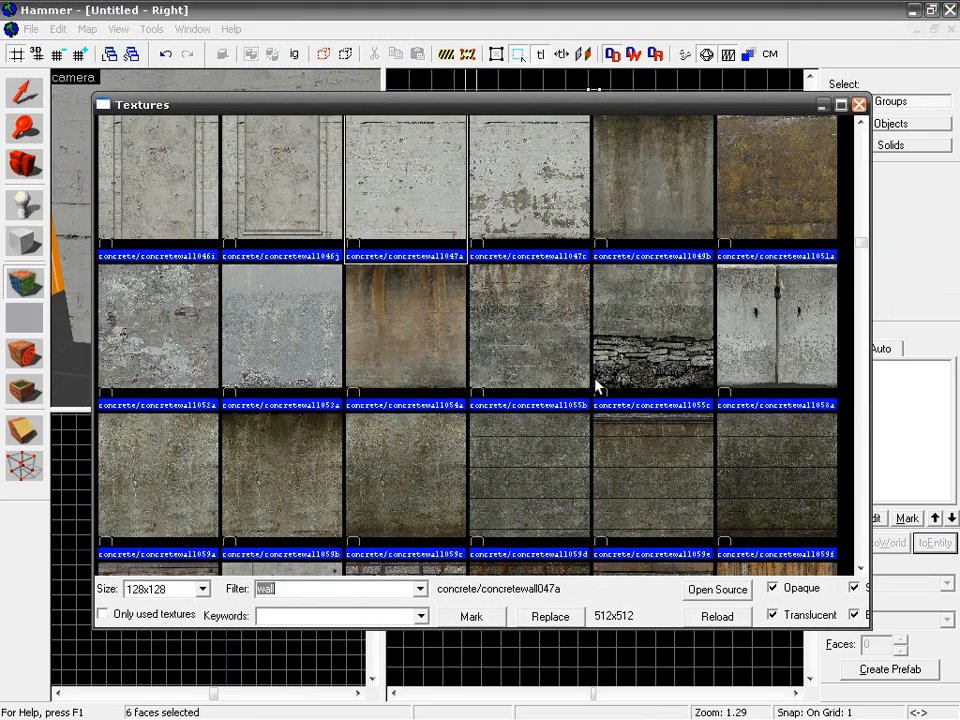
type("tools")
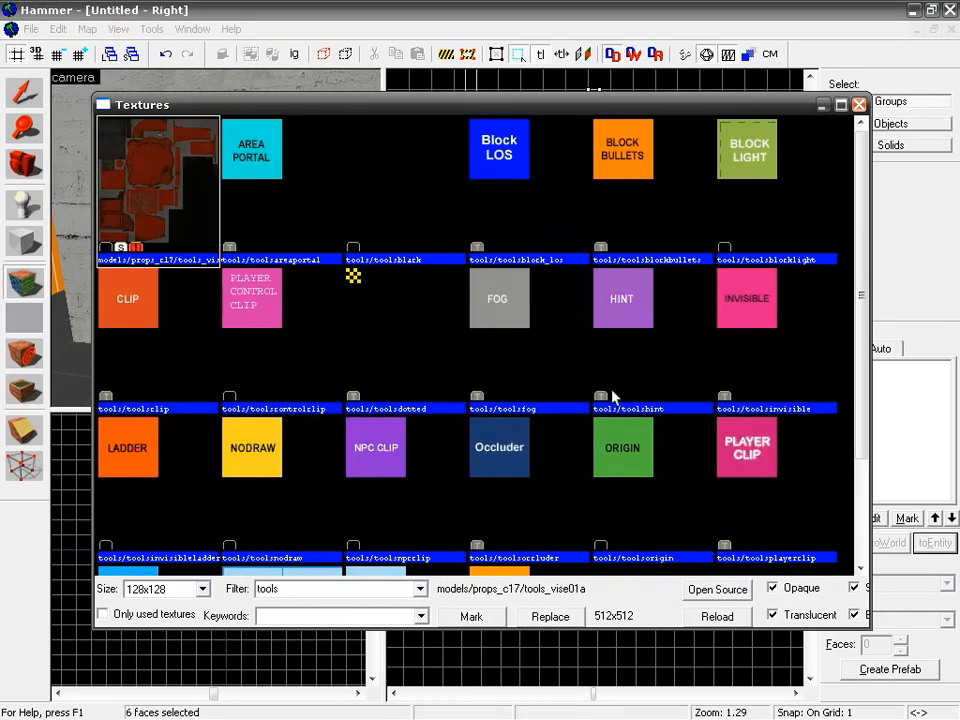
double_click(245, 448)
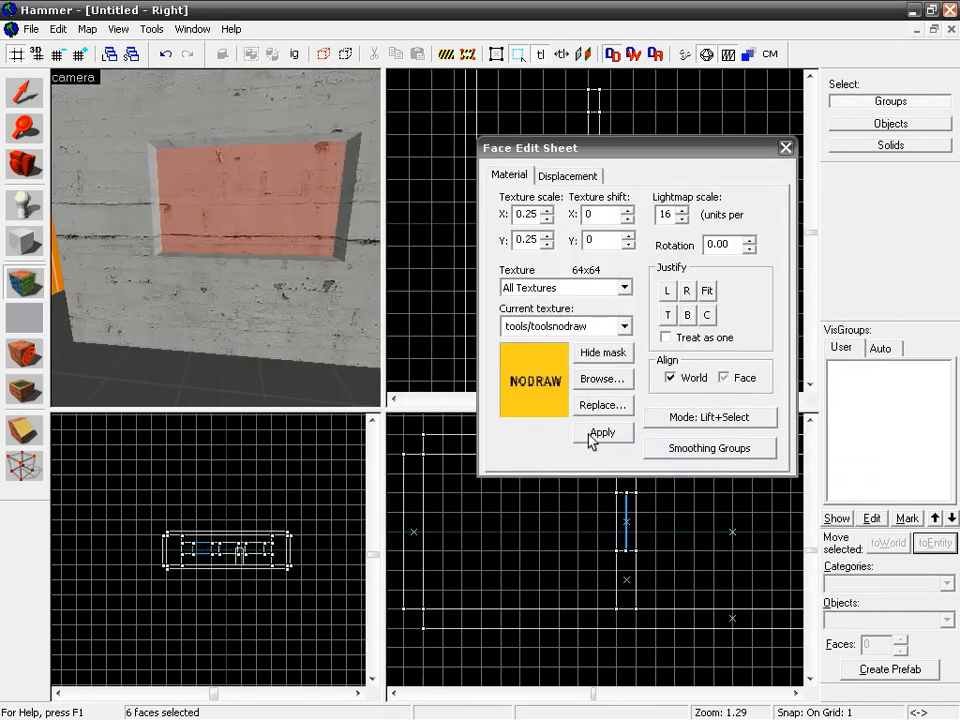
left_click(592, 438)
left_click(785, 148)
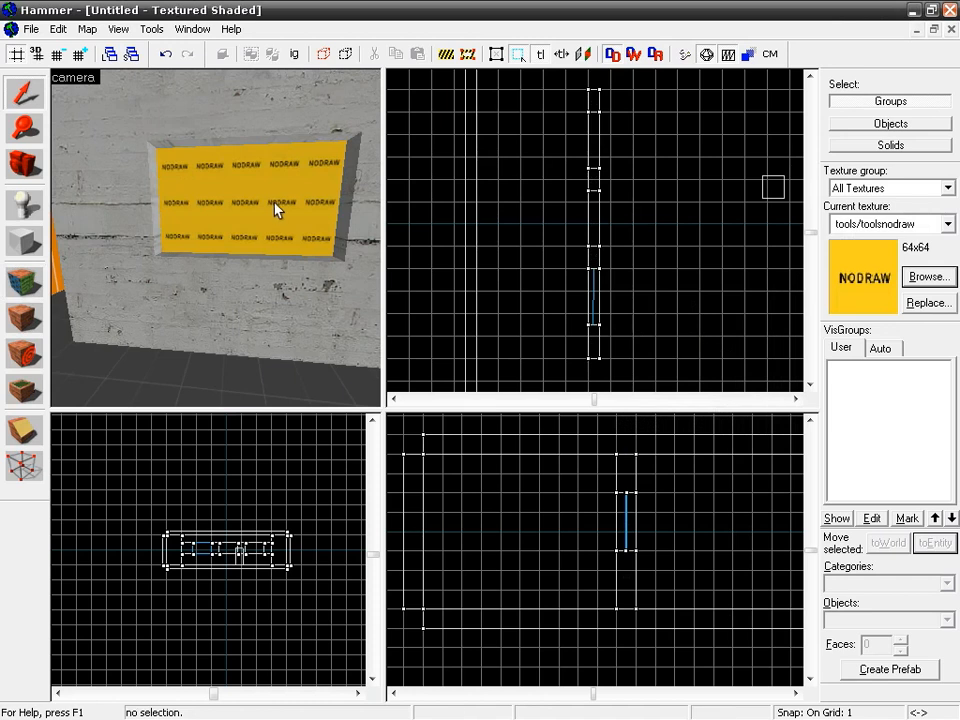
Copy the nodraw window pane along the wall into the middle opening, keeping it centred in the wall's thickness on a 1-unit grid.
left_click(305, 211)
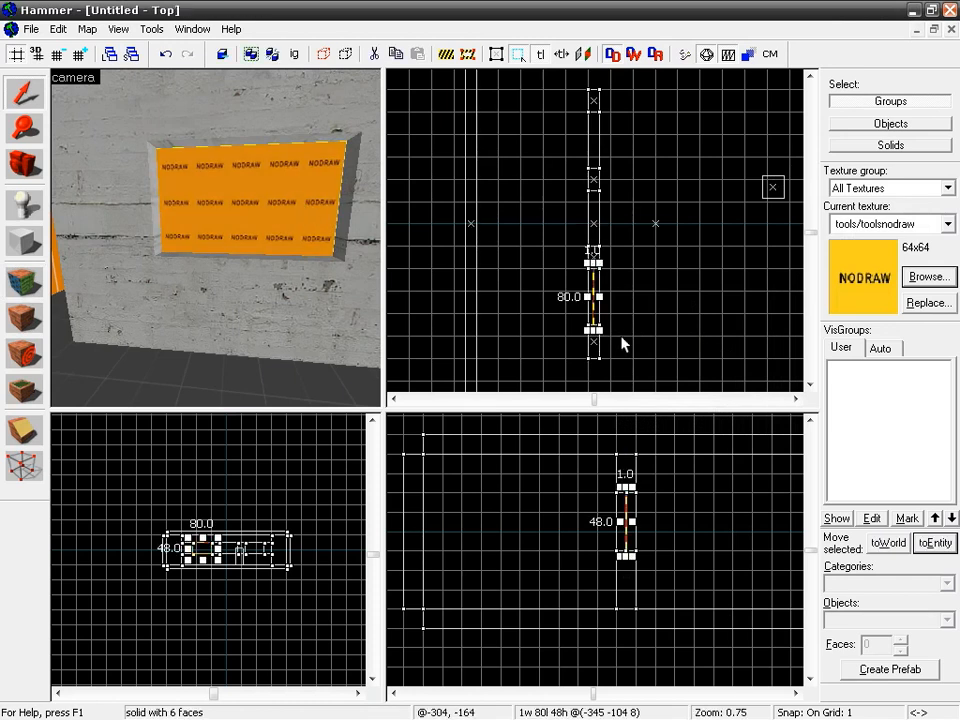
scroll(608, 298, "up", 4)
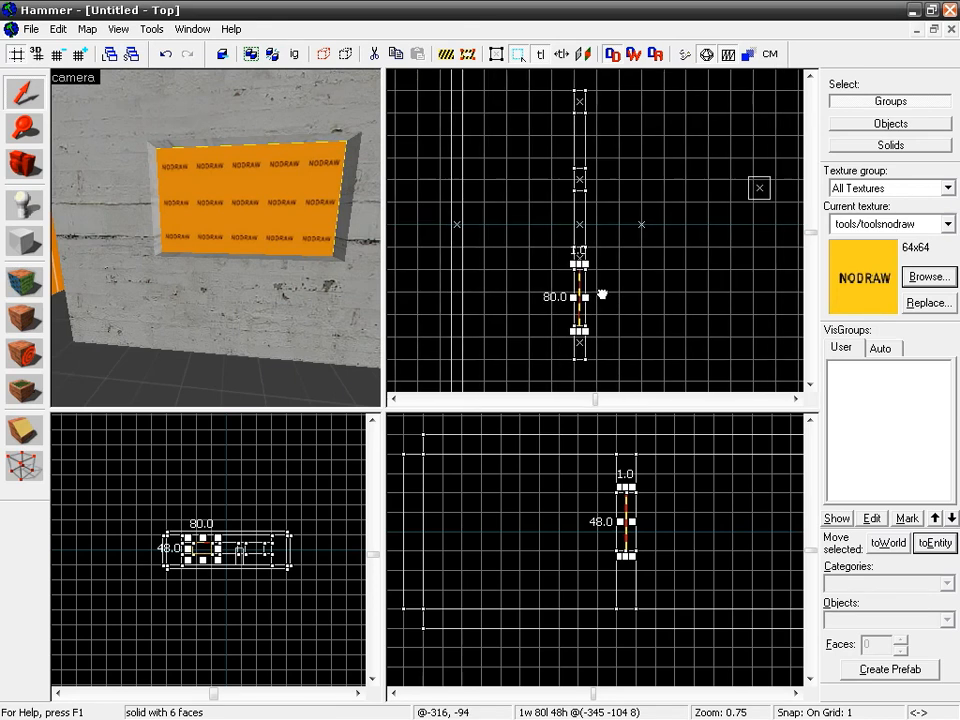
scroll(598, 287, "up", 1)
left_click_drag(591, 272, 613, 320)
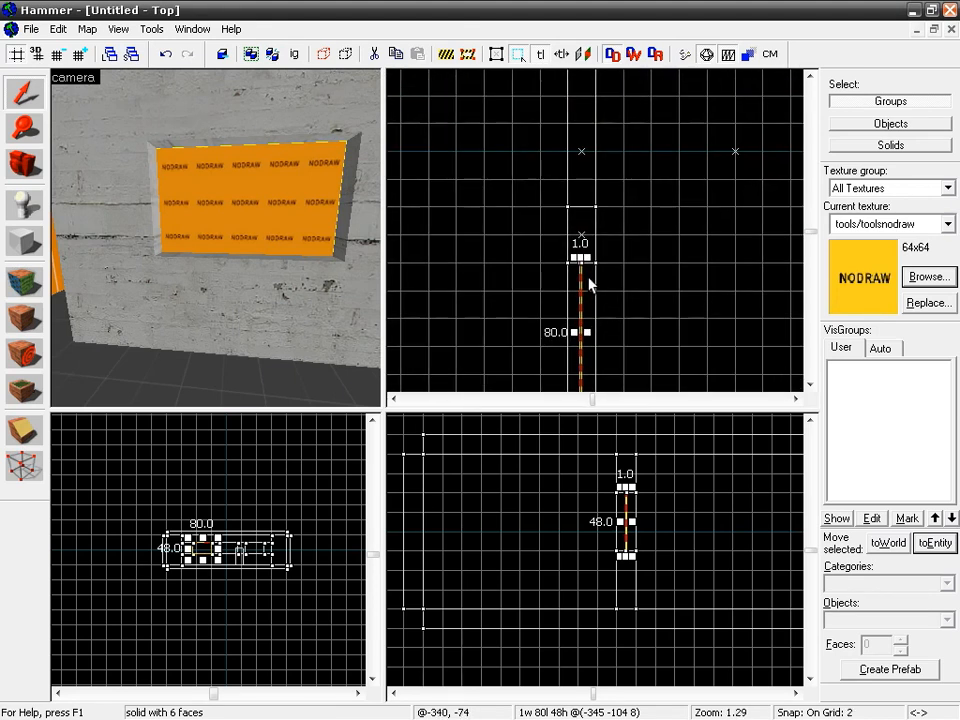
scroll(590, 300, "down", 1)
key("bracketleft")
left_click_drag(589, 318, 589, 182)
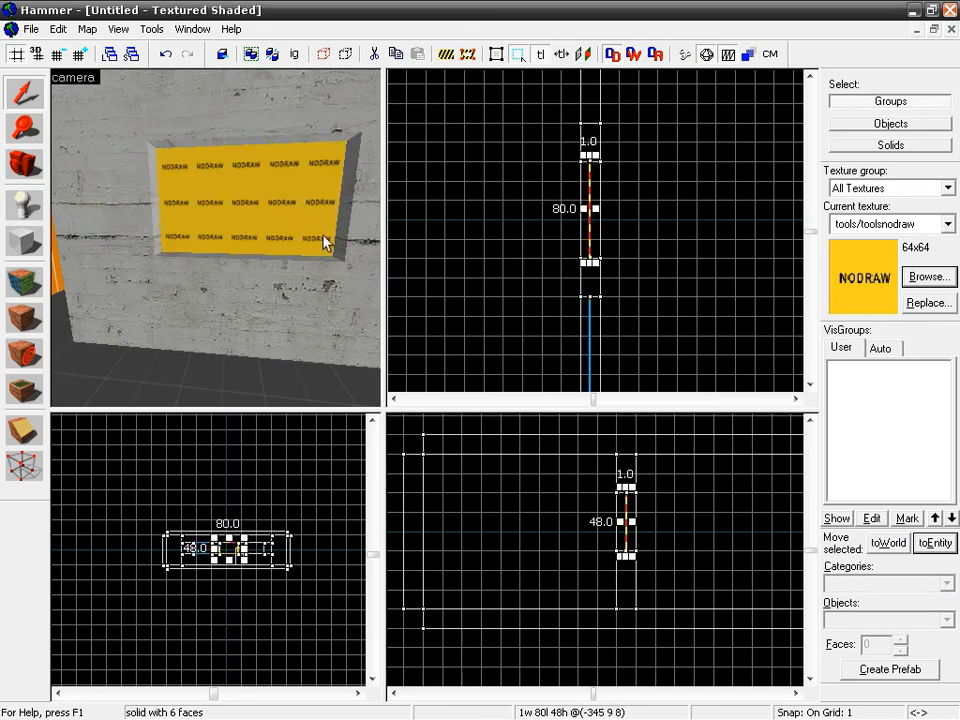
Copy the middle window pane along the wall into the far opening, aligned with the opening's edges.
key("z")
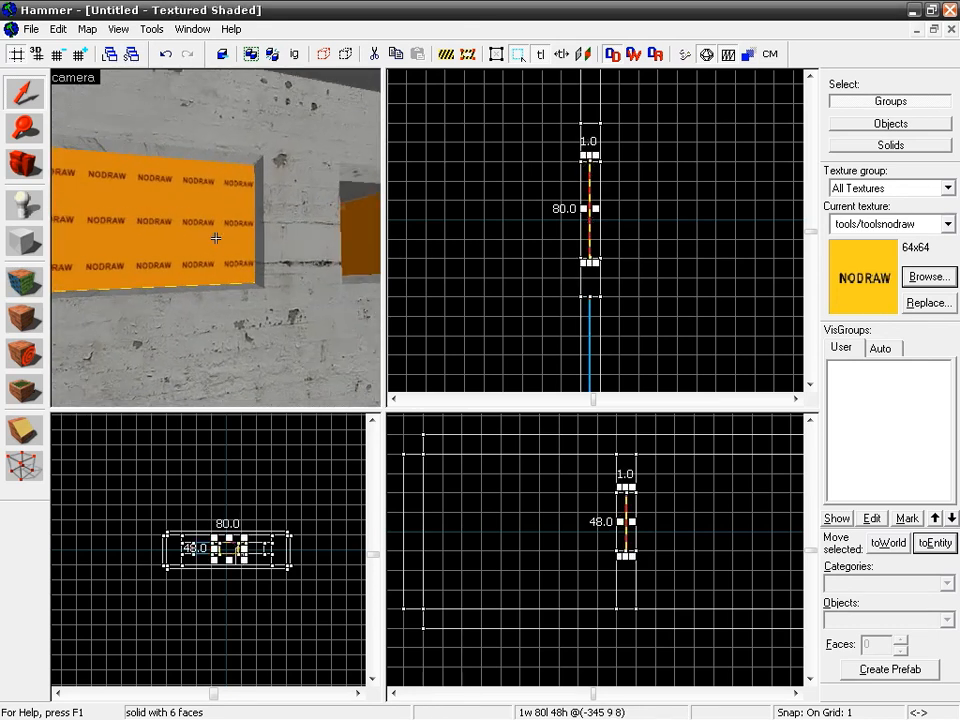
key("z")
left_click_drag(547, 213, 508, 331)
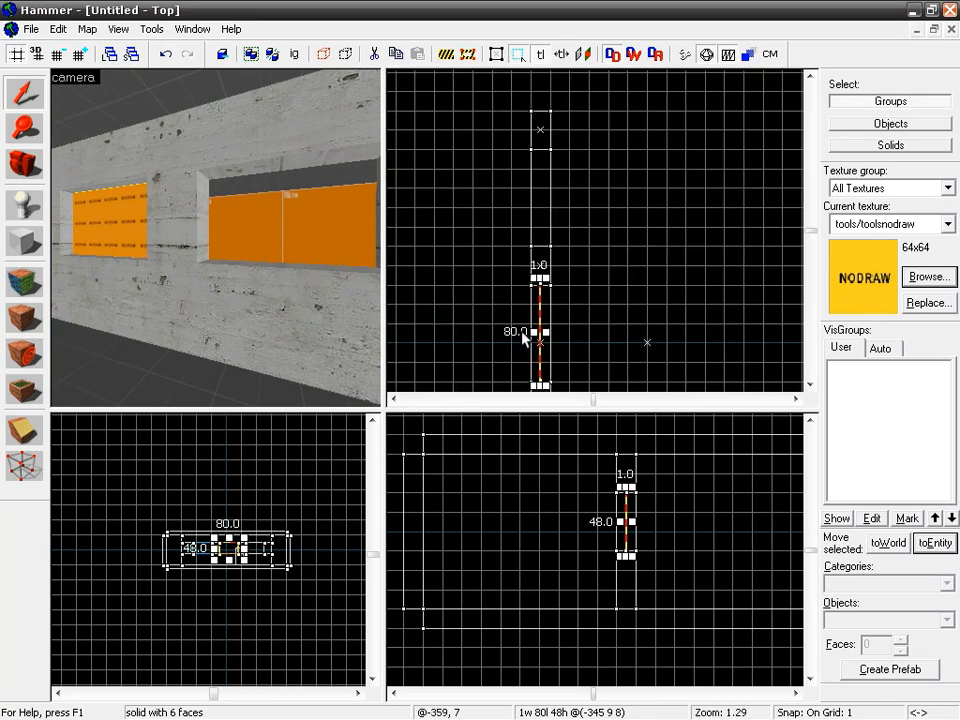
left_click(545, 345)
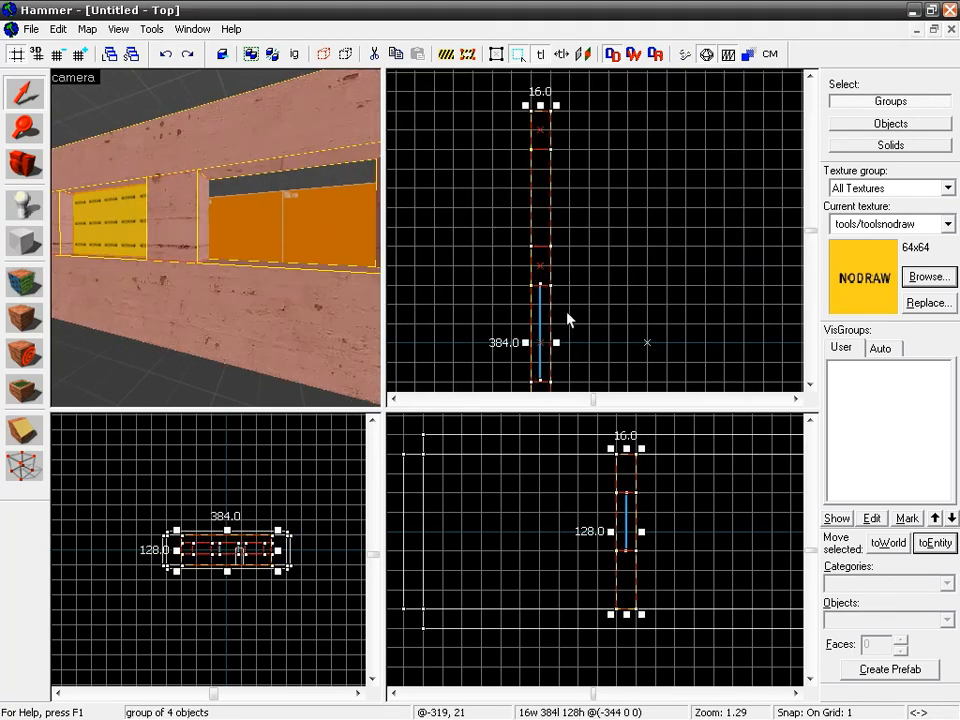
left_click(551, 326)
left_click(300, 255)
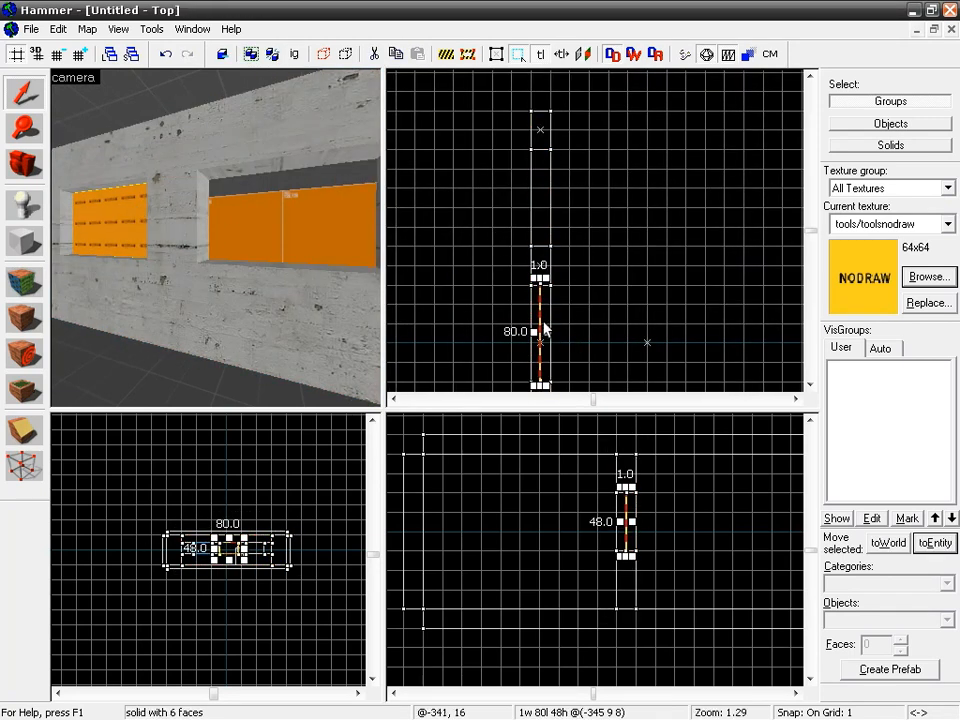
left_click_drag(540, 326, 538, 189)
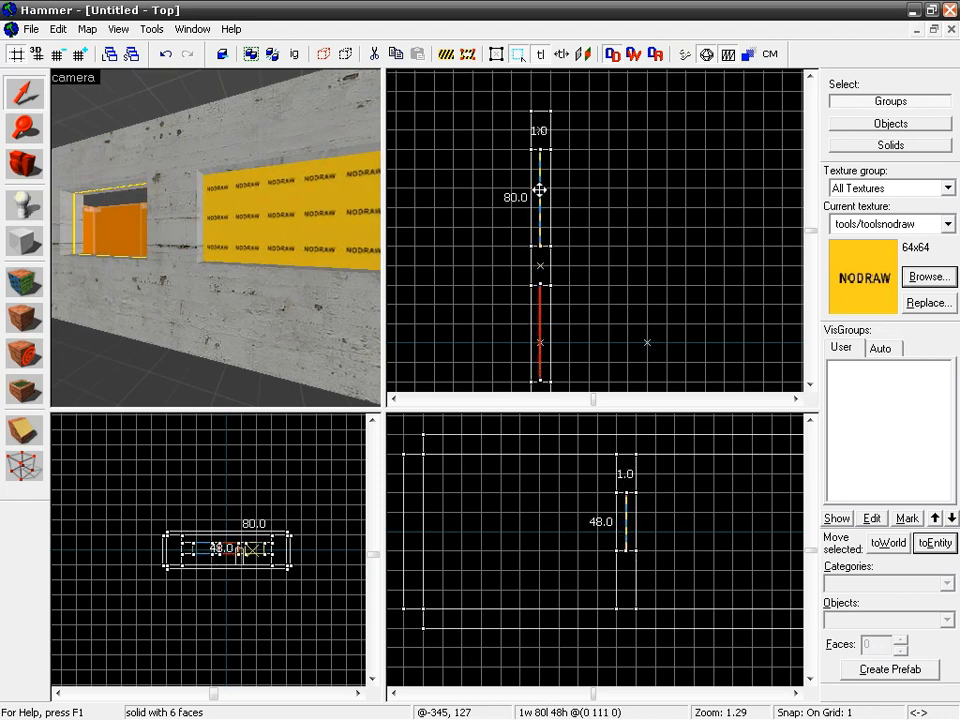
left_click(313, 243)
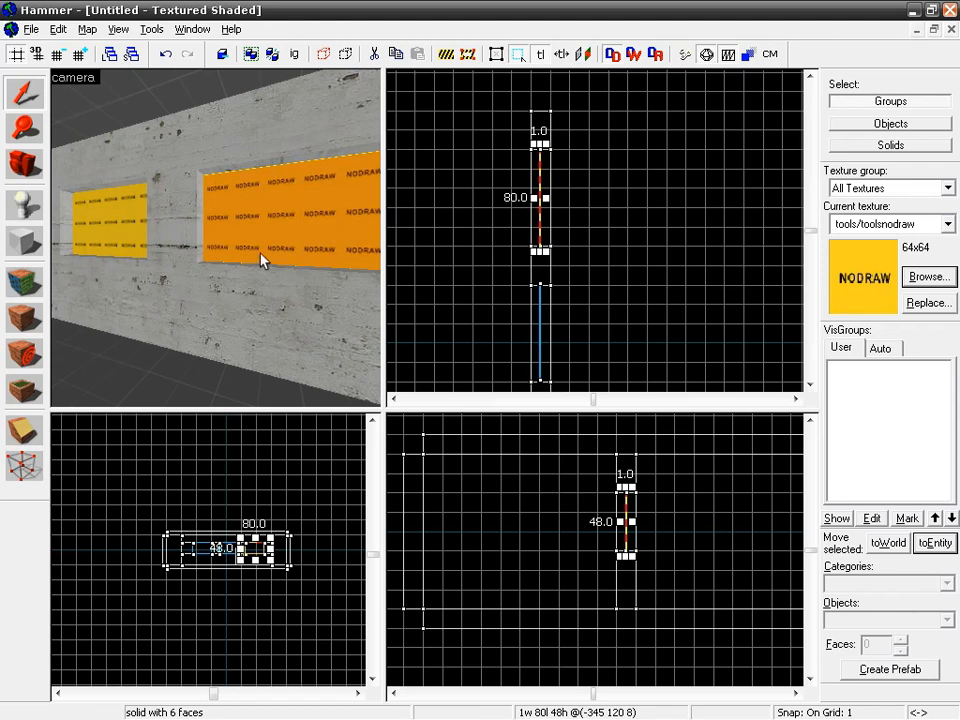
Apply the glass/glasswindowbreak070a texture to only the faces of the three window panes that face the green player model.
key("z")
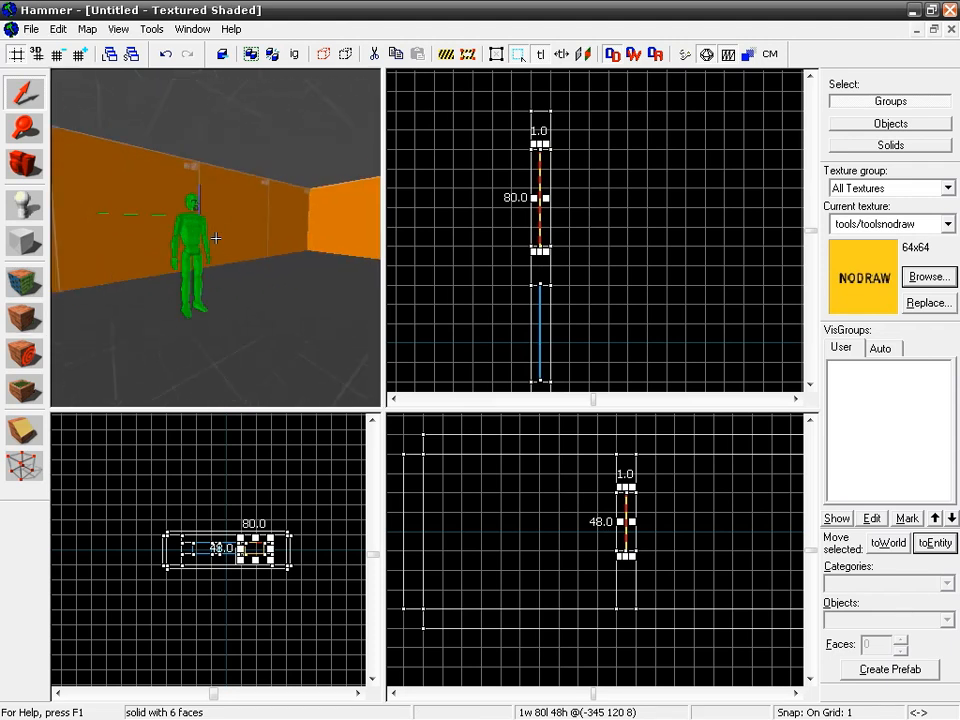
key("z")
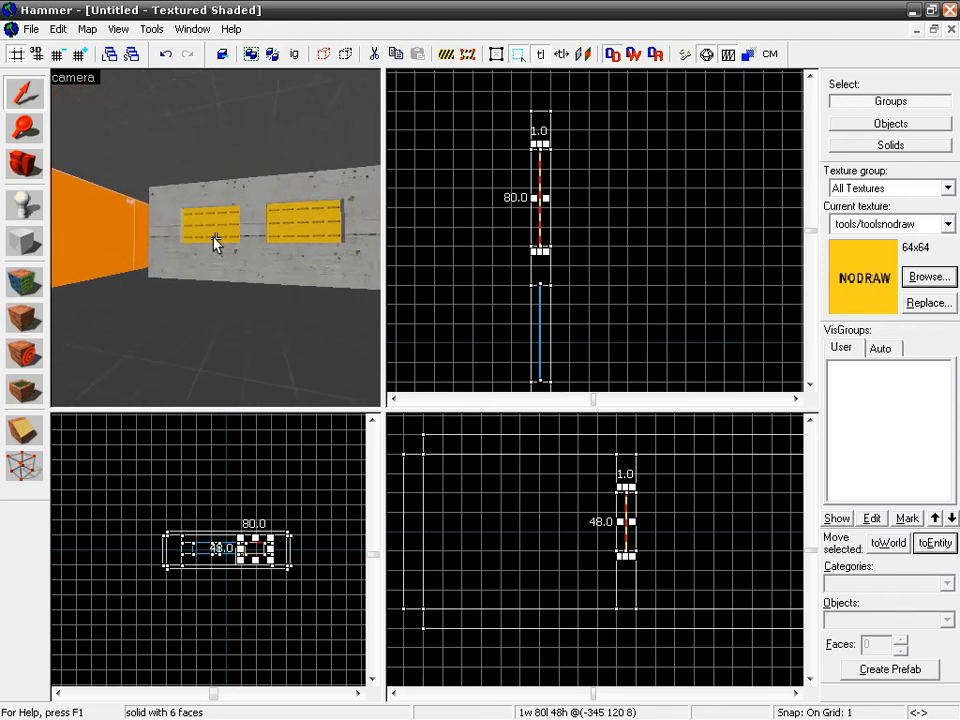
key("shift+a")
left_click(210, 232)
left_click(306, 231, "ctrl")
key("z")
key("z")
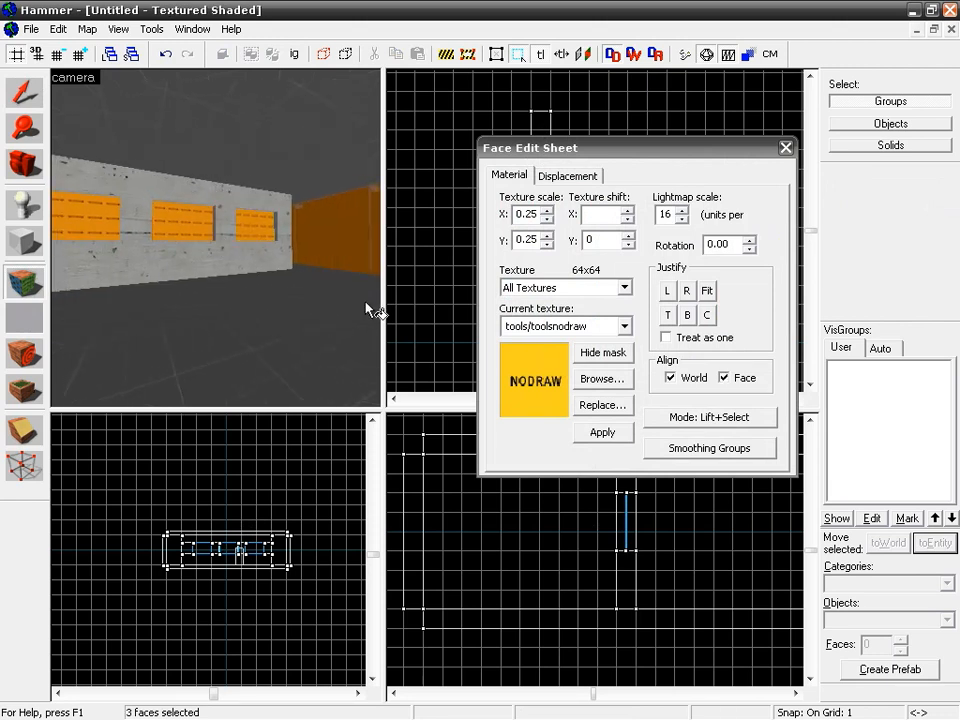
left_click(606, 386)
type("glass")
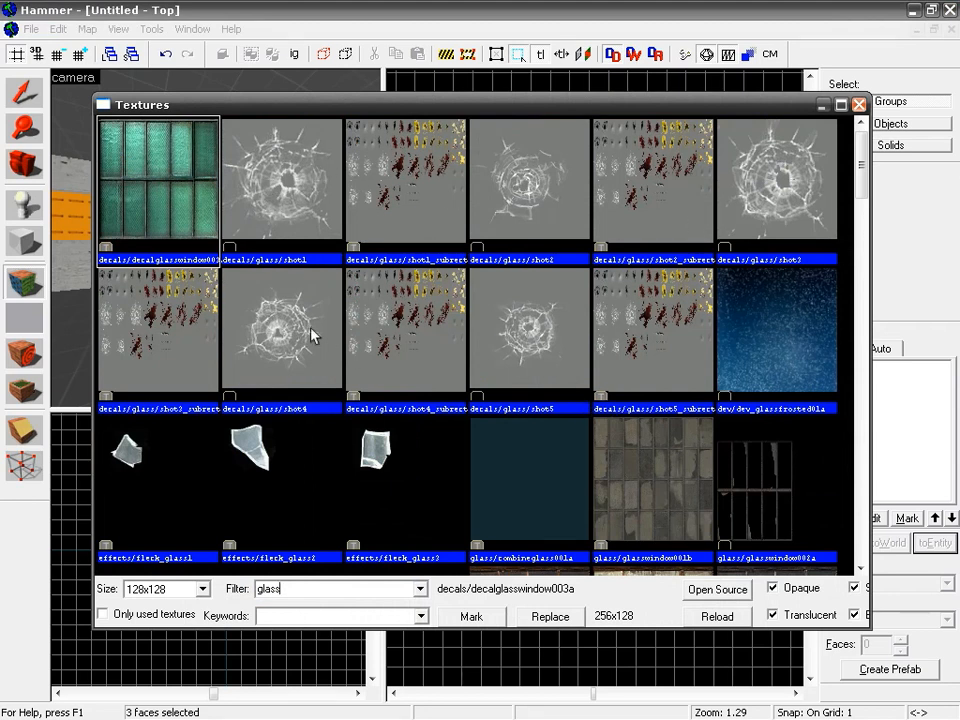
left_click_drag(859, 176, 861, 378)
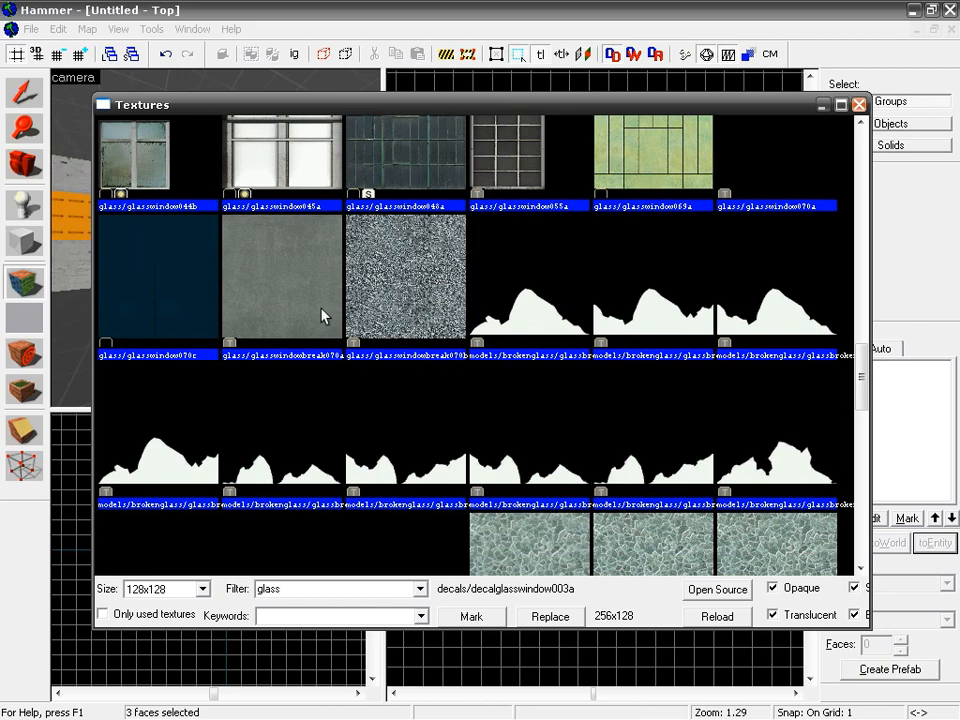
left_click(270, 274)
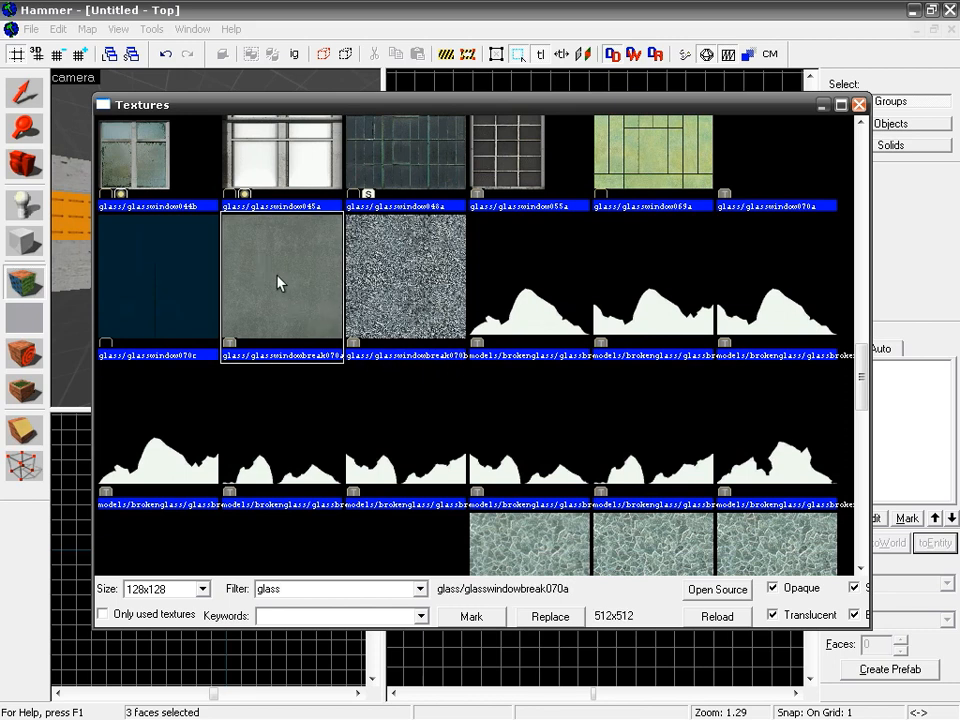
left_click_drag(862, 375, 631, 437)
left_click_drag(861, 408, 857, 385)
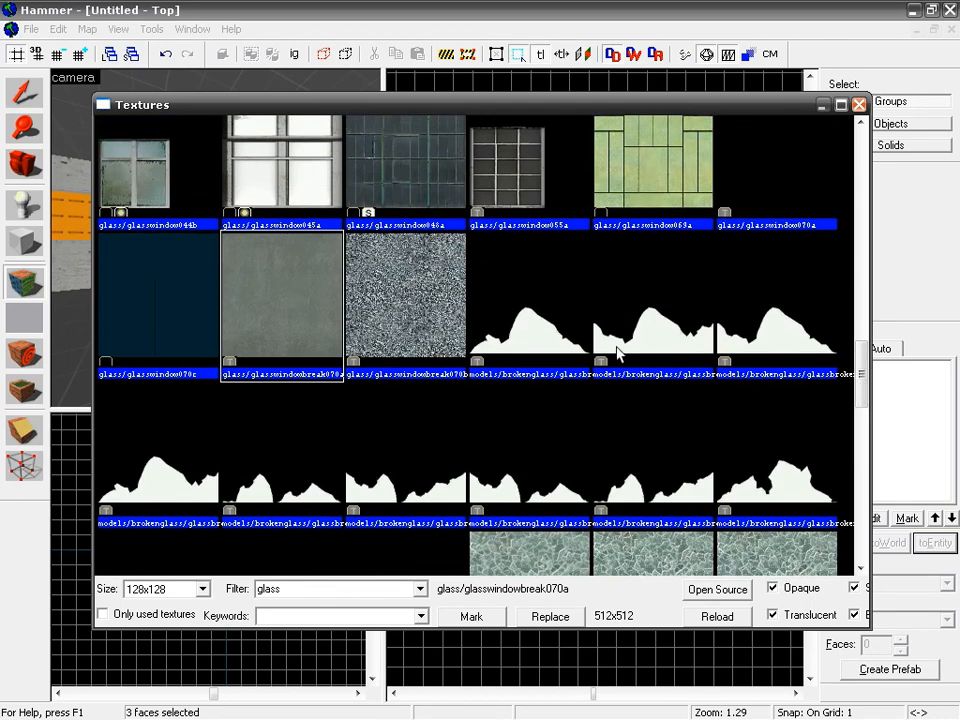
double_click(293, 300)
left_click(604, 432)
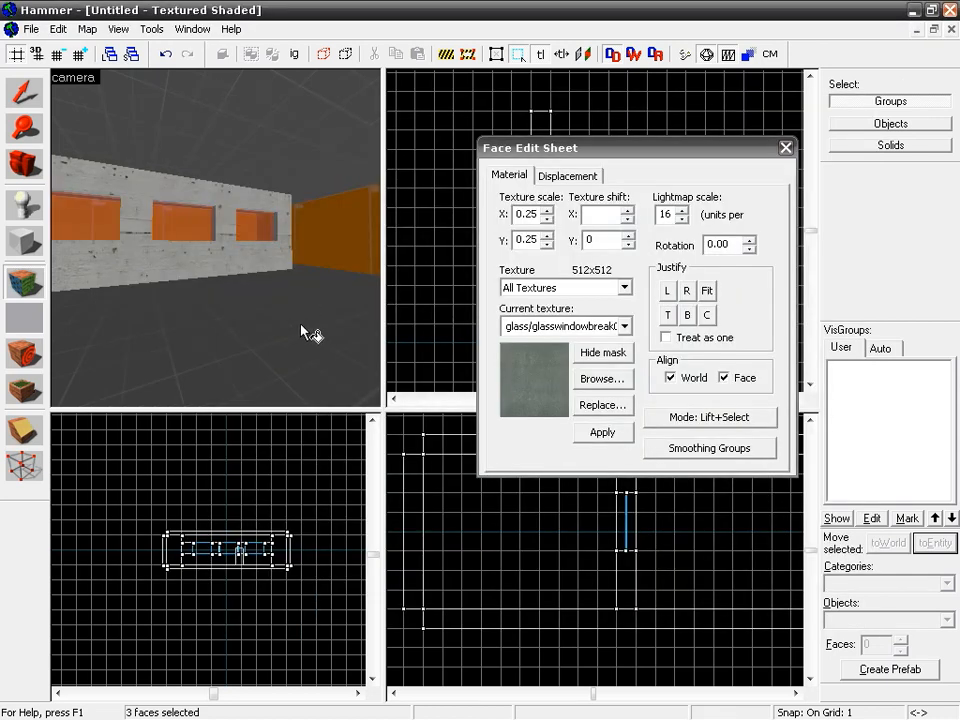
left_click(786, 148)
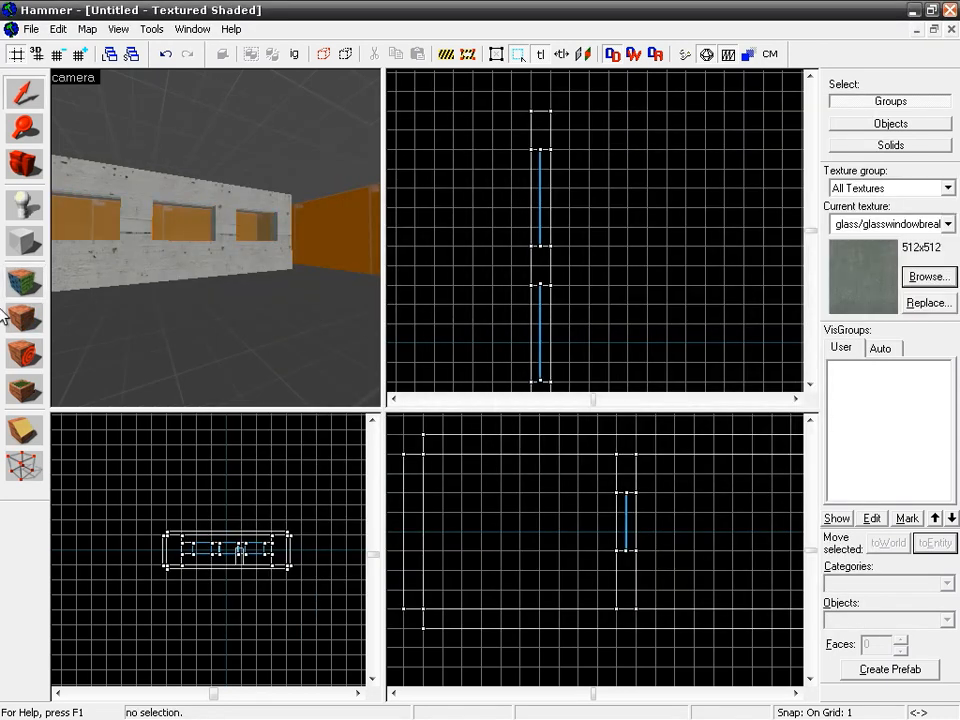
Examine the three window panes from both sides of the concrete wall in the 3D view.
key("z")
key("w")
key("w")
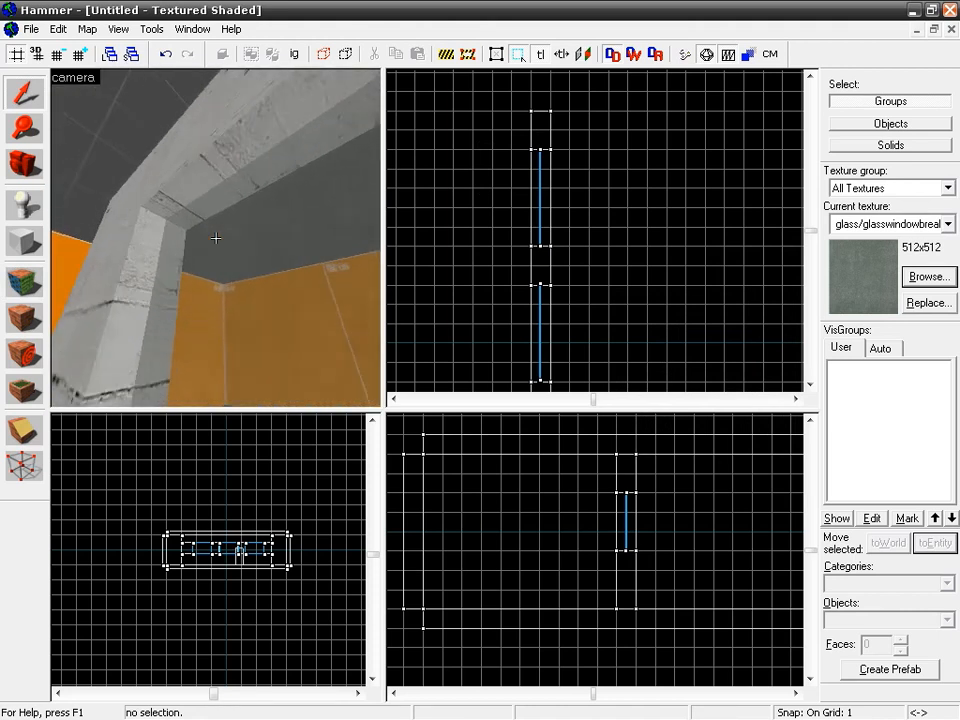
key("s")
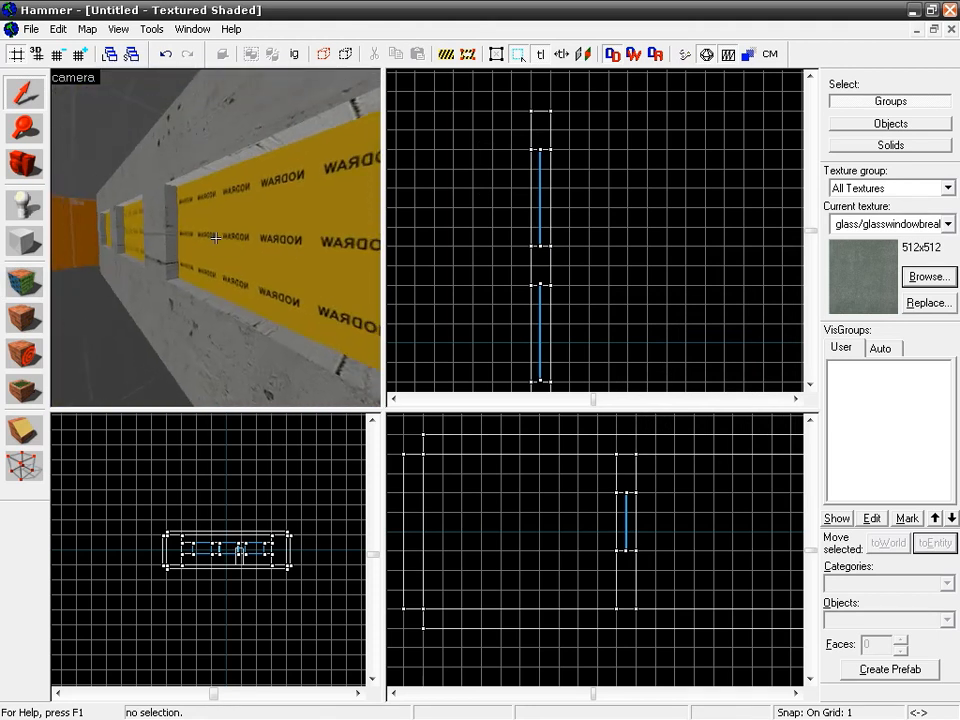
key("s")
key("w")
key("s")
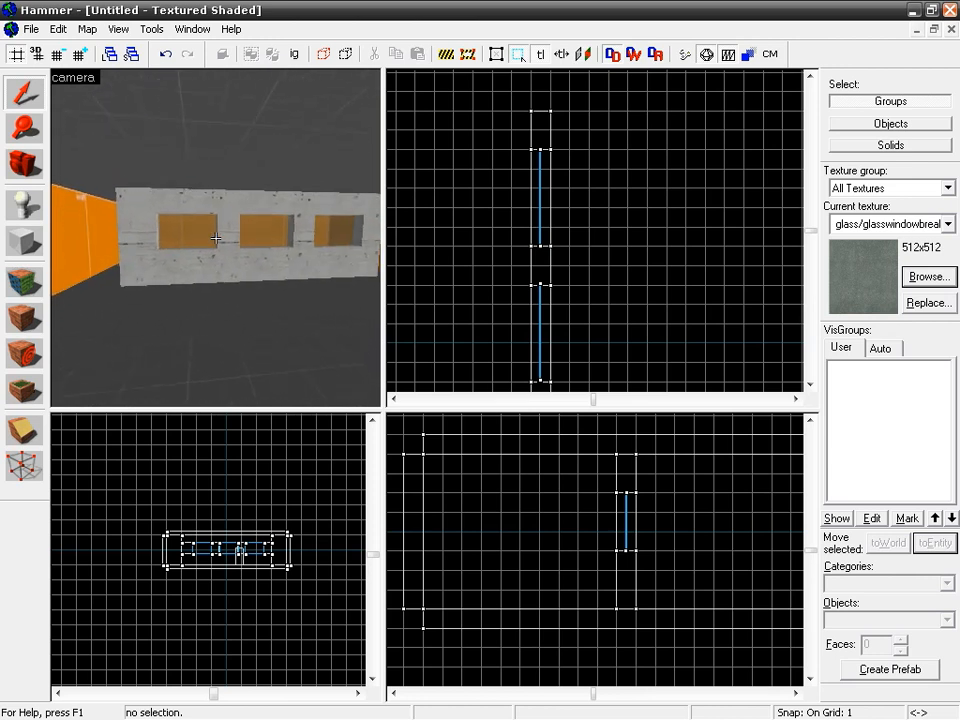
key("d")
key("w")
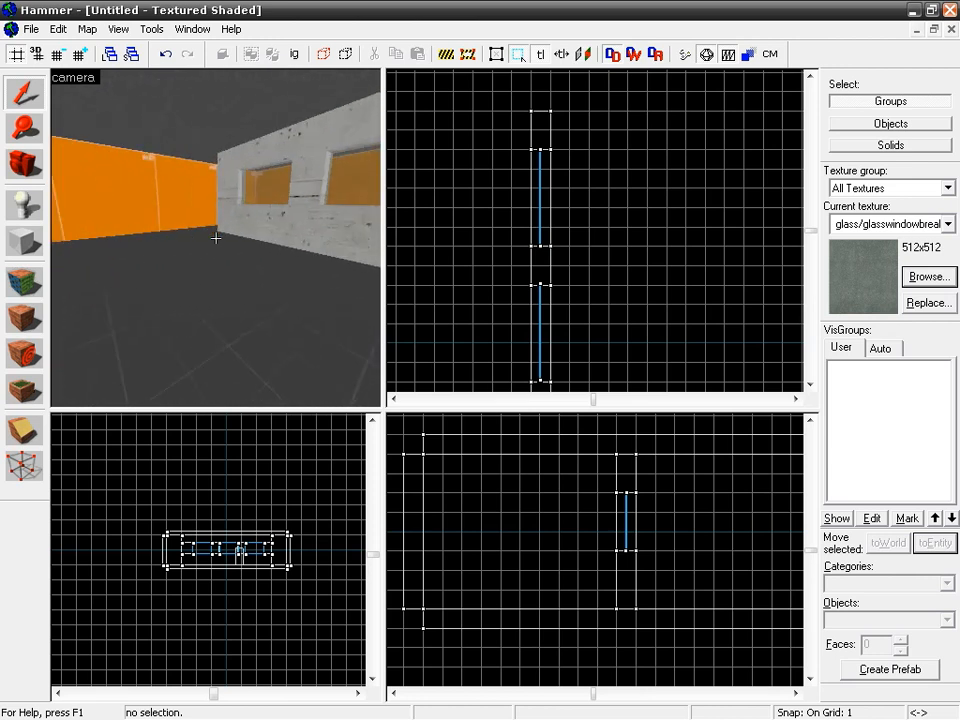
key("s")
key("a")
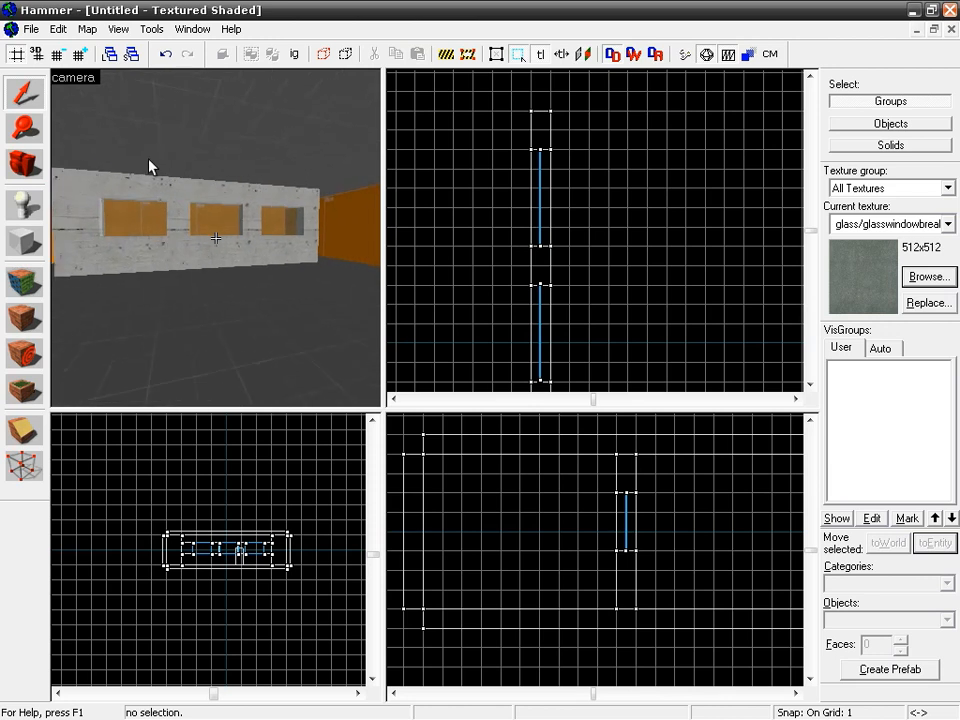
Turn the first window pane into a brush entity of class func_breakable.
left_click(146, 223)
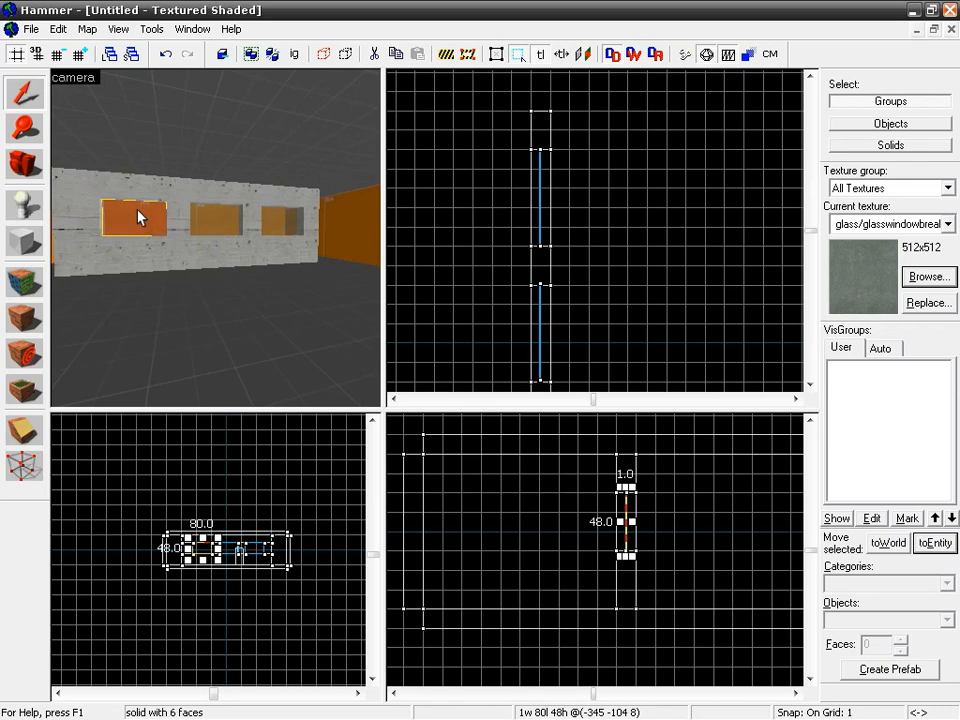
left_click(935, 542)
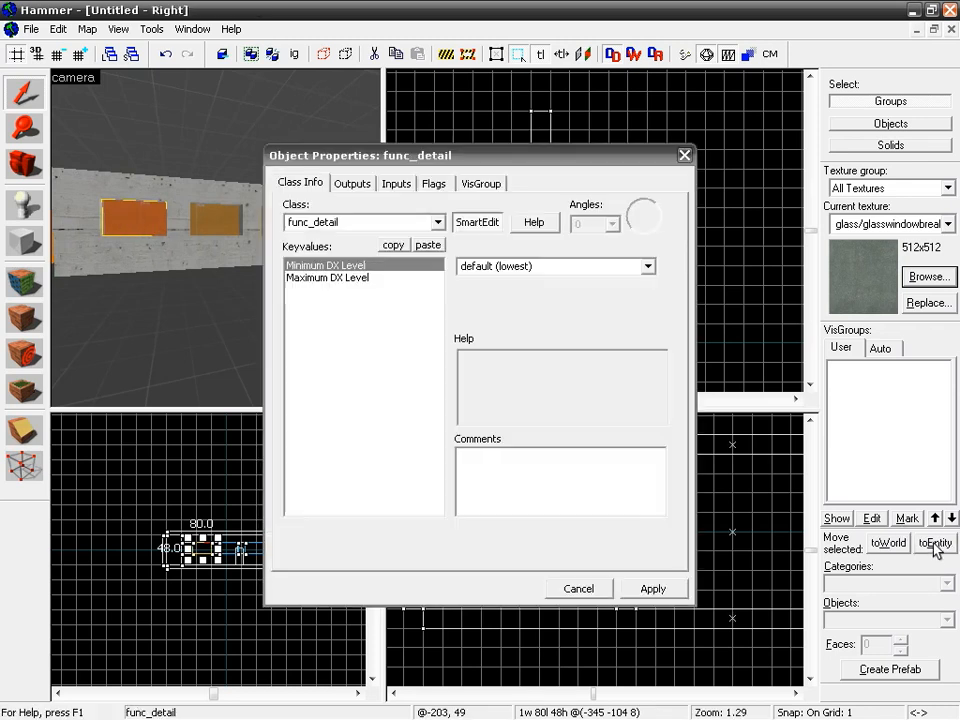
left_click_drag(313, 222, 349, 226)
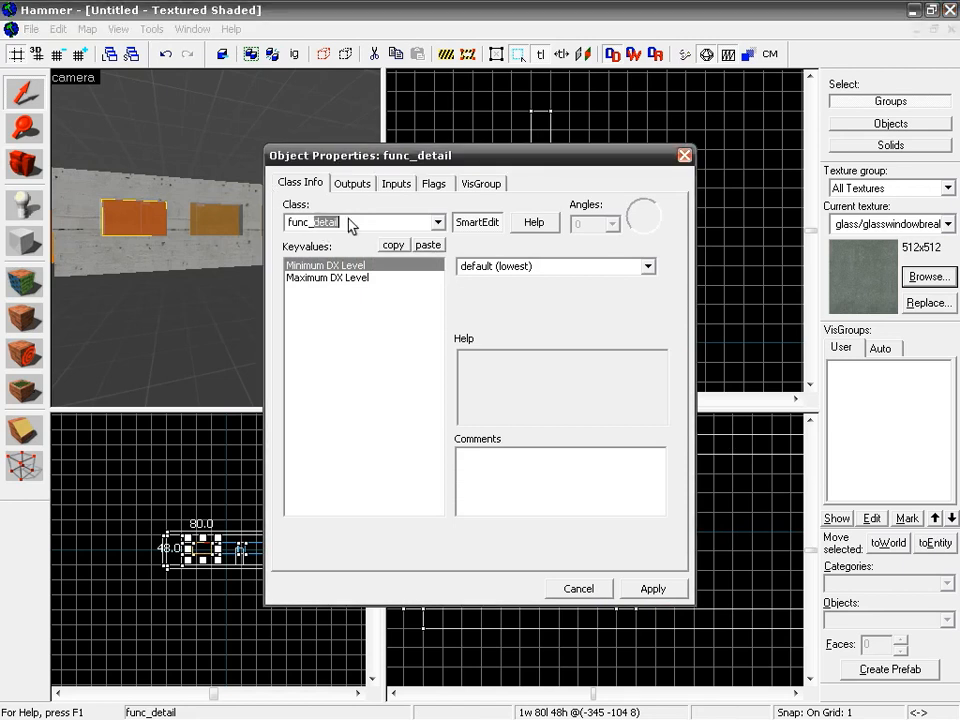
type("breakable")
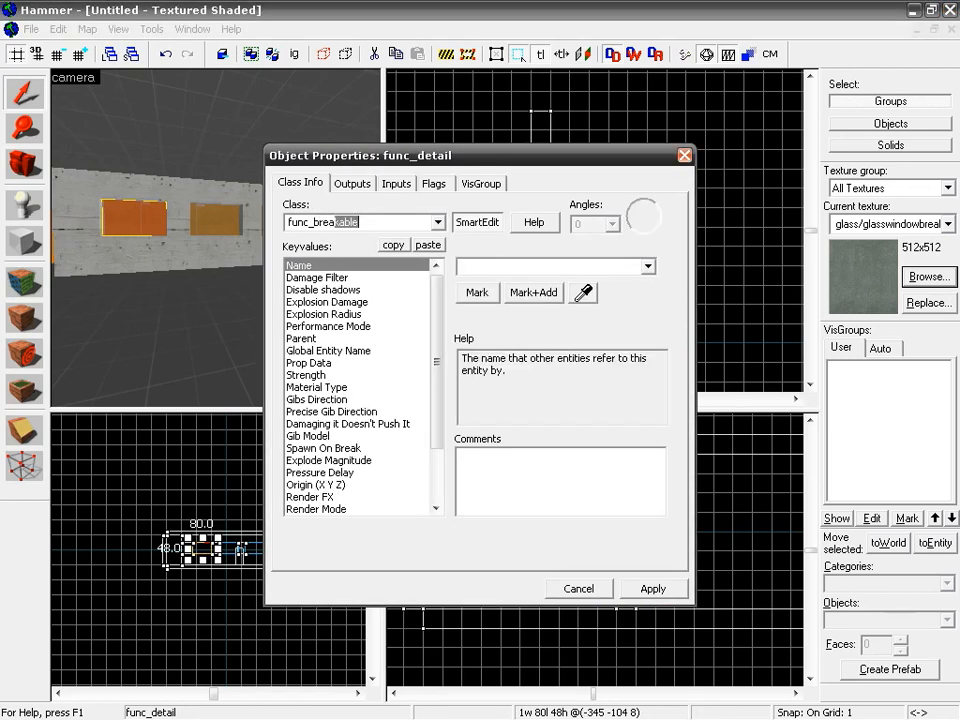
left_click(648, 590)
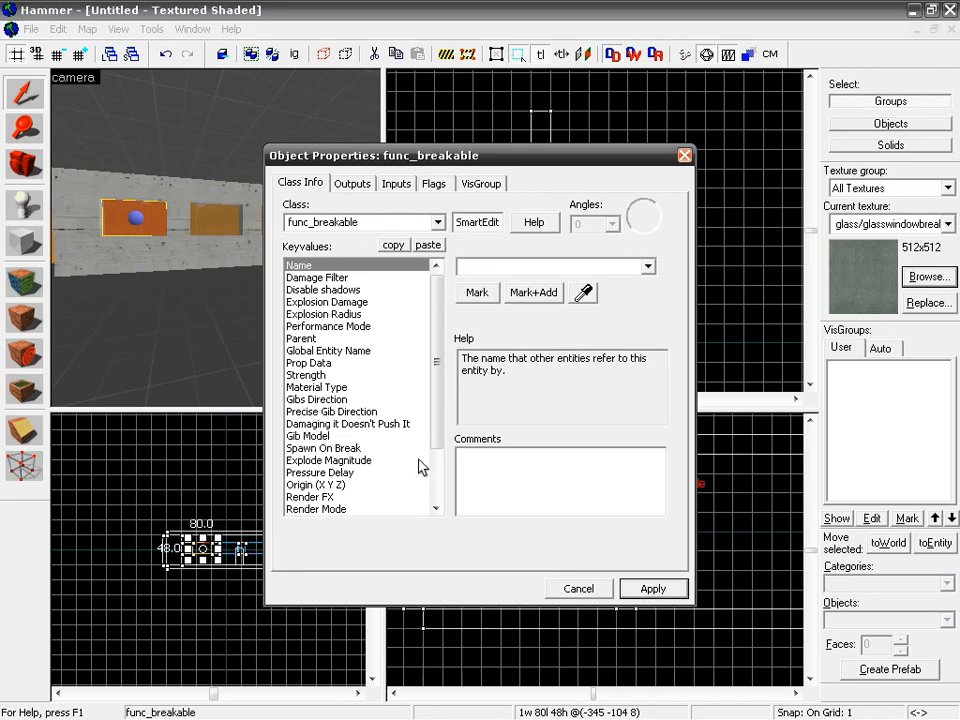
left_click(138, 220)
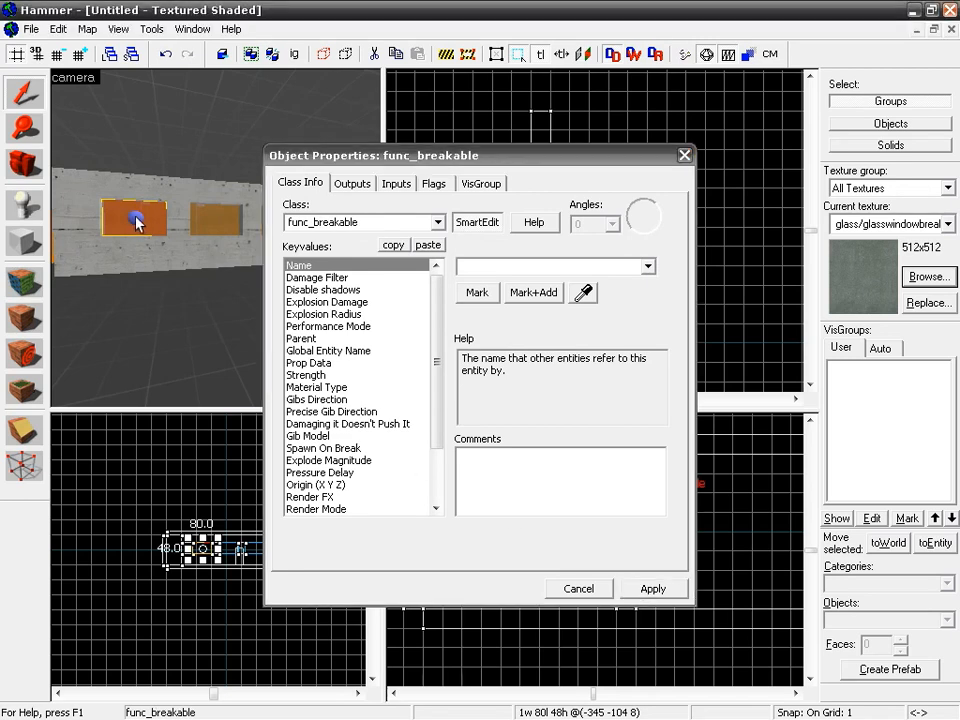
Turn the middle window pane into a brush entity of class func_breakable_surf and close its properties.
left_click(215, 227)
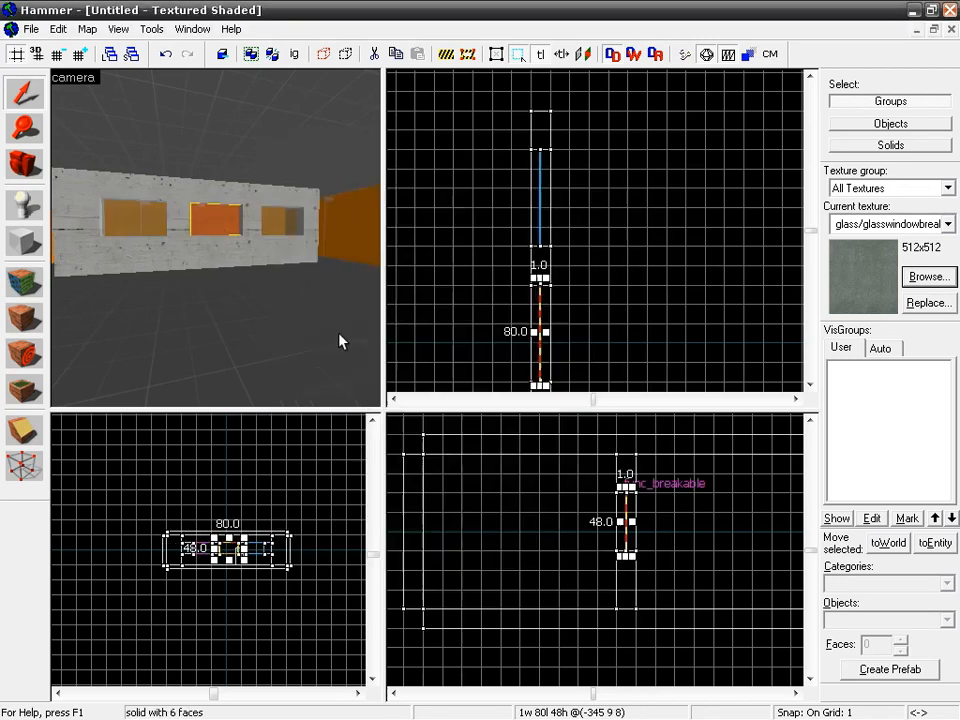
left_click(935, 542)
left_click_drag(288, 222, 306, 220)
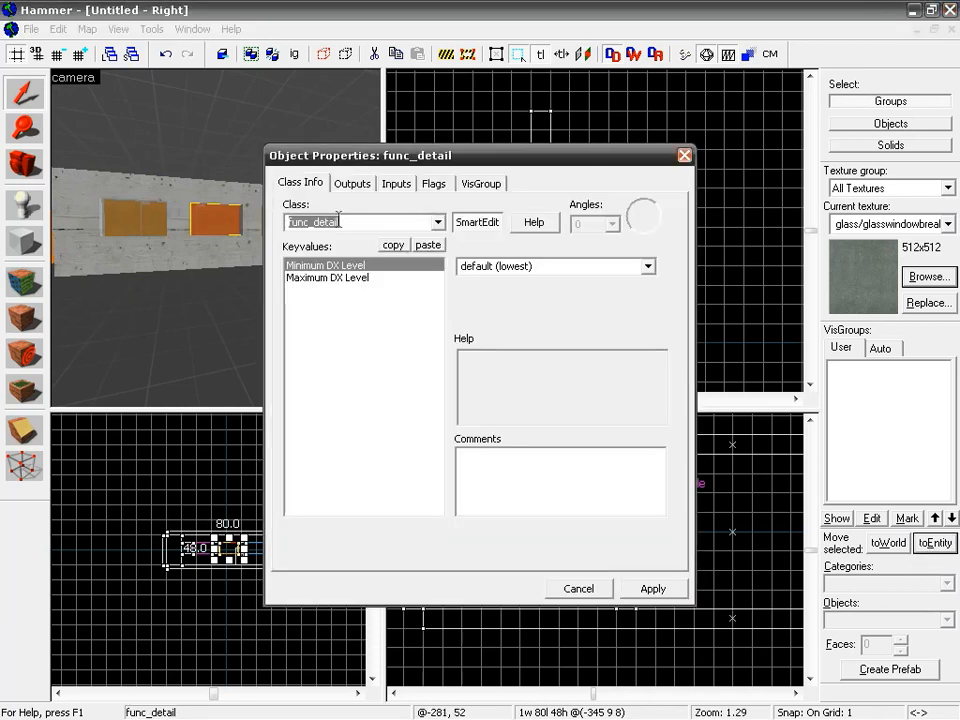
type("func")
key("BackSpace")
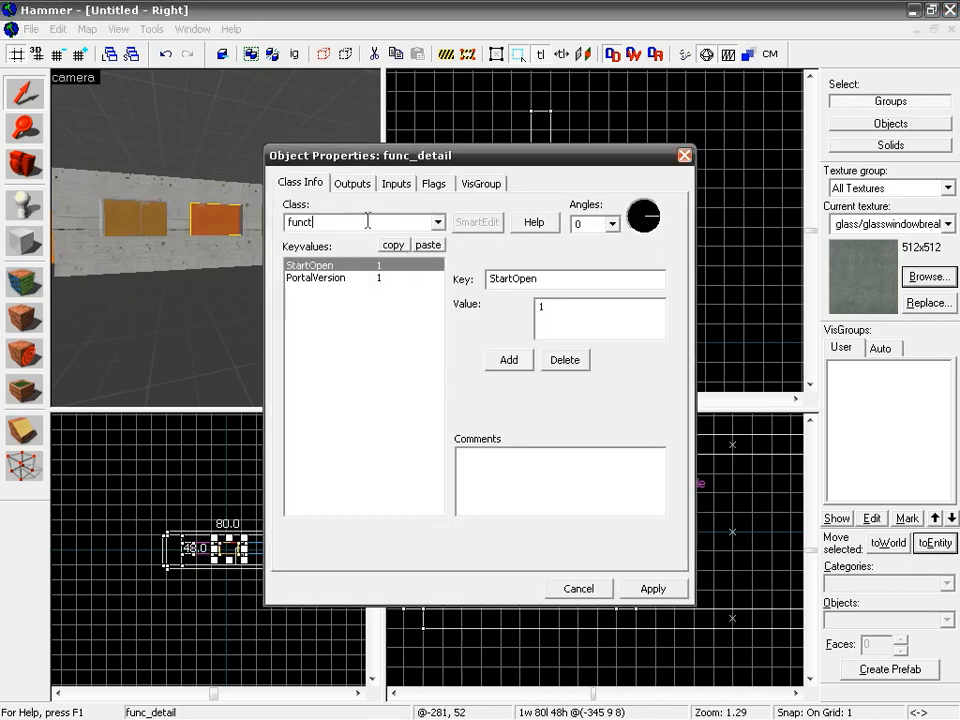
type("_breakable")
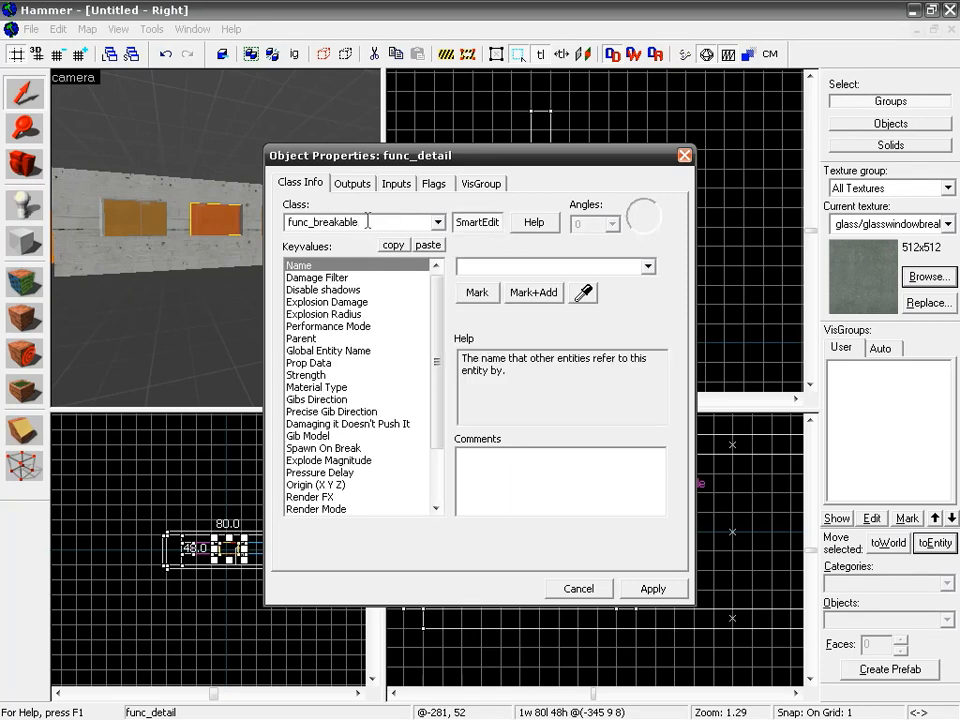
type("_surf")
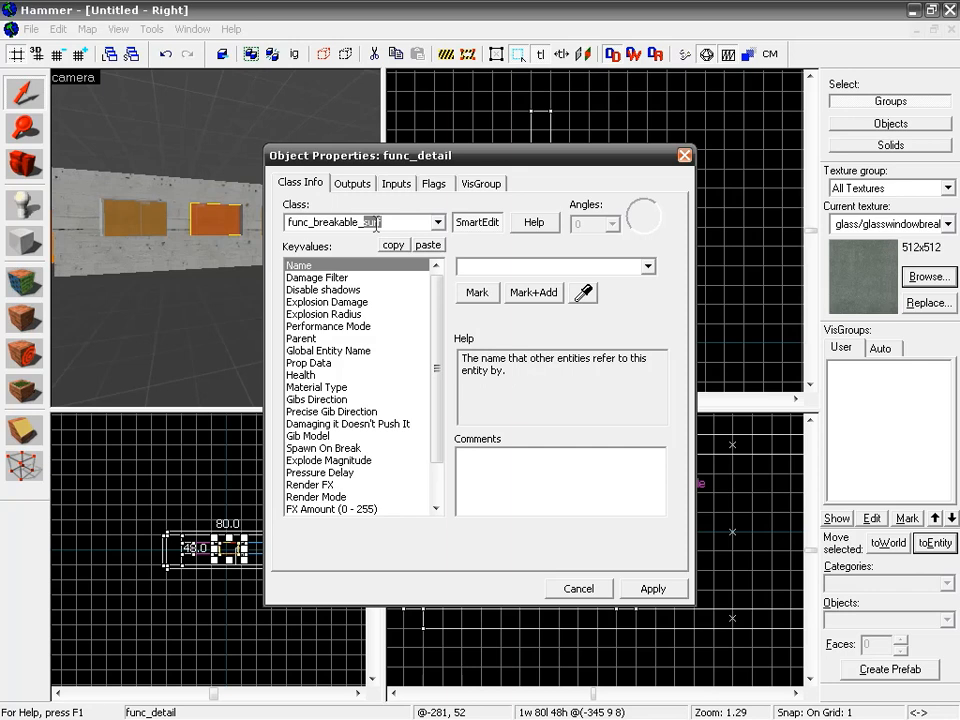
left_click(651, 590)
left_click_drag(540, 158, 584, 182)
left_click(728, 179)
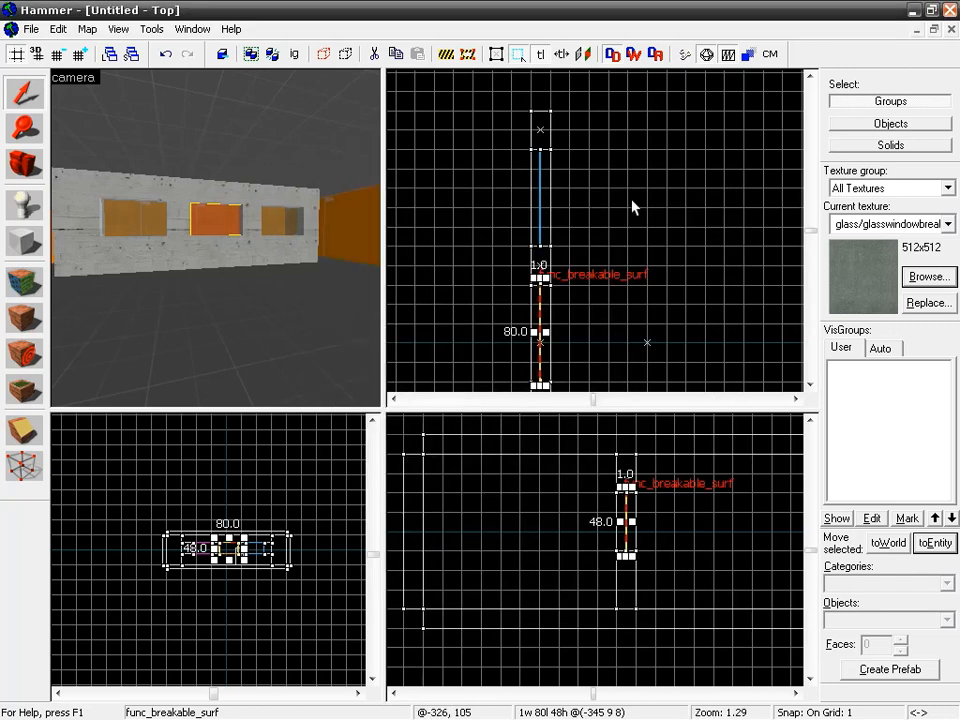
Thicken the third window pane to 16 units in the top view, filling the wall's full depth.
key("z")
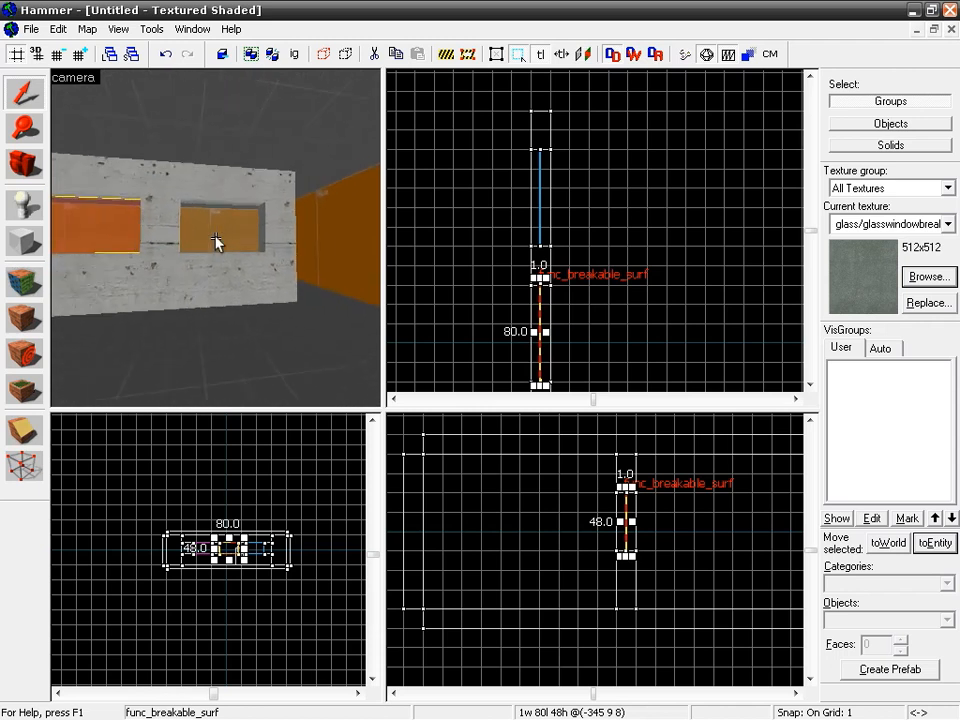
key("z")
left_click(212, 237)
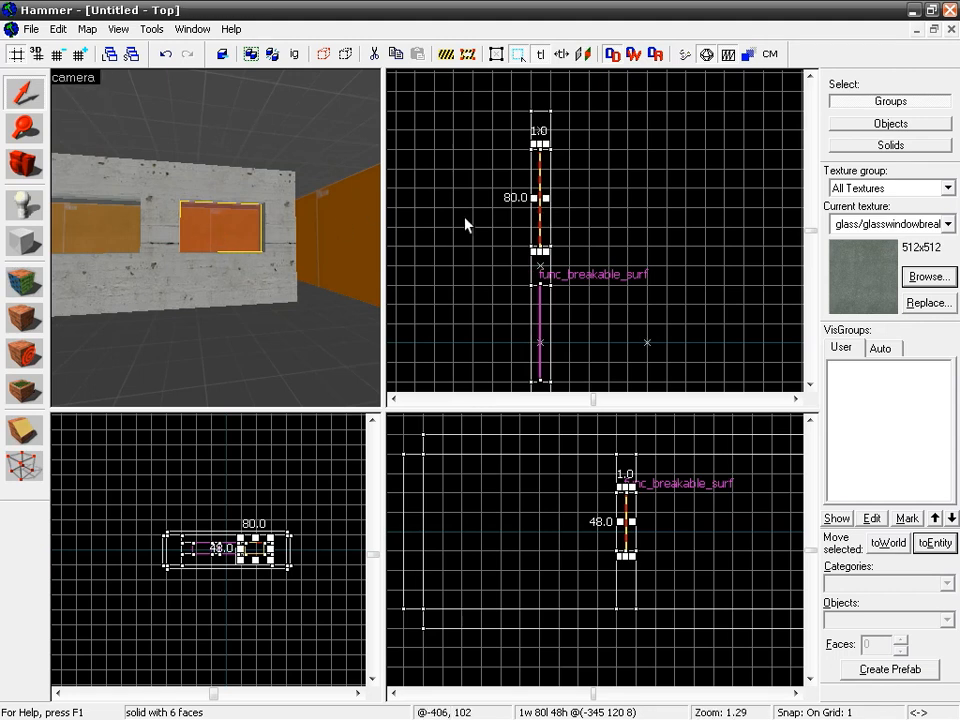
scroll(525, 208, "up", 5)
mouse_move(543, 196)
left_mouse_down()
mouse_move(526, 196)
mouse_move(583, 200)
left_mouse_up()
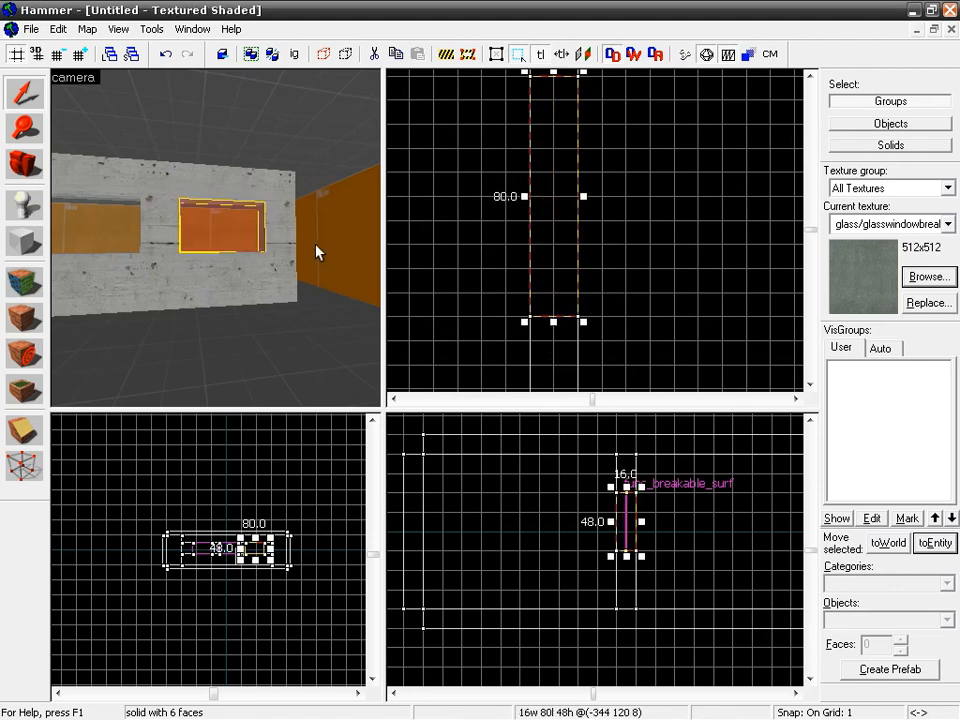
Apply the concrete/concretewall006a texture to all faces of the 16-unit-thick block in the third opening.
left_click(38, 288)
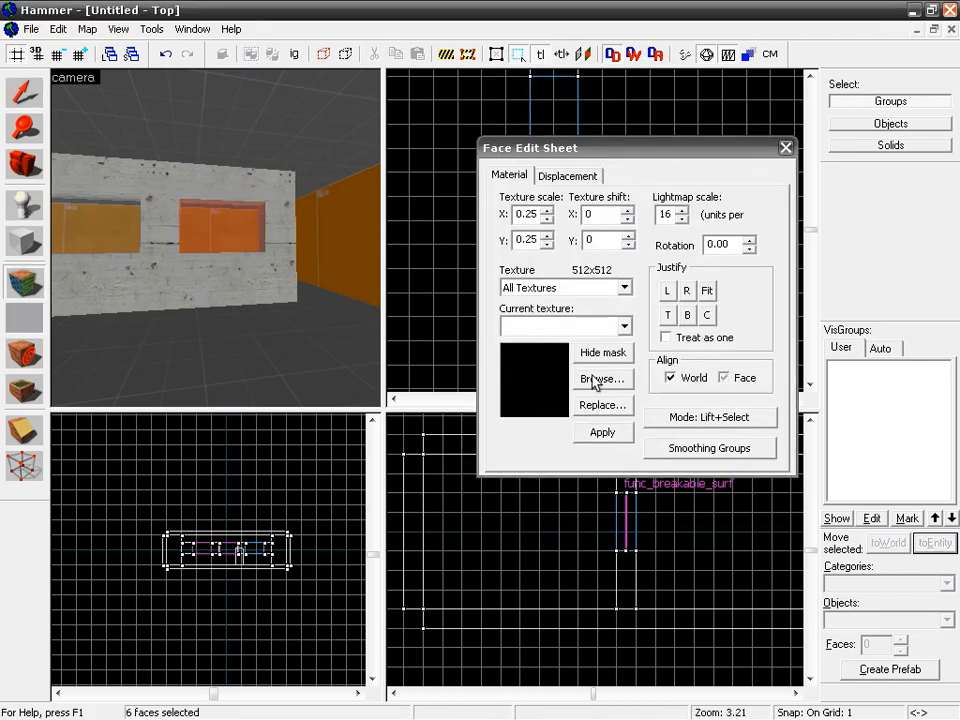
left_click(30, 95)
left_click(212, 231)
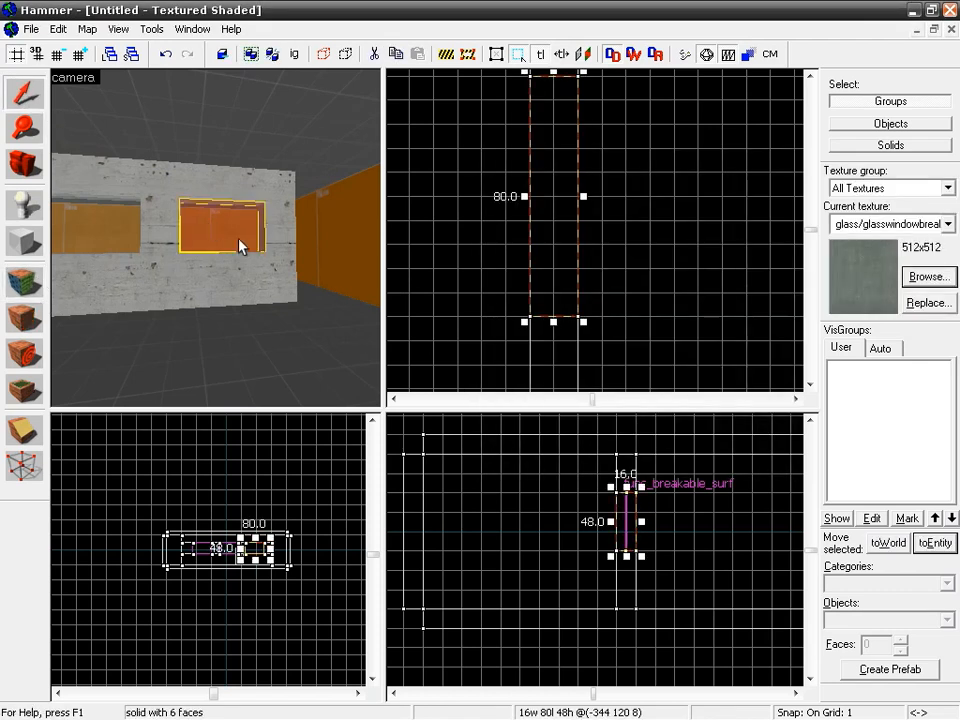
key("shift+a")
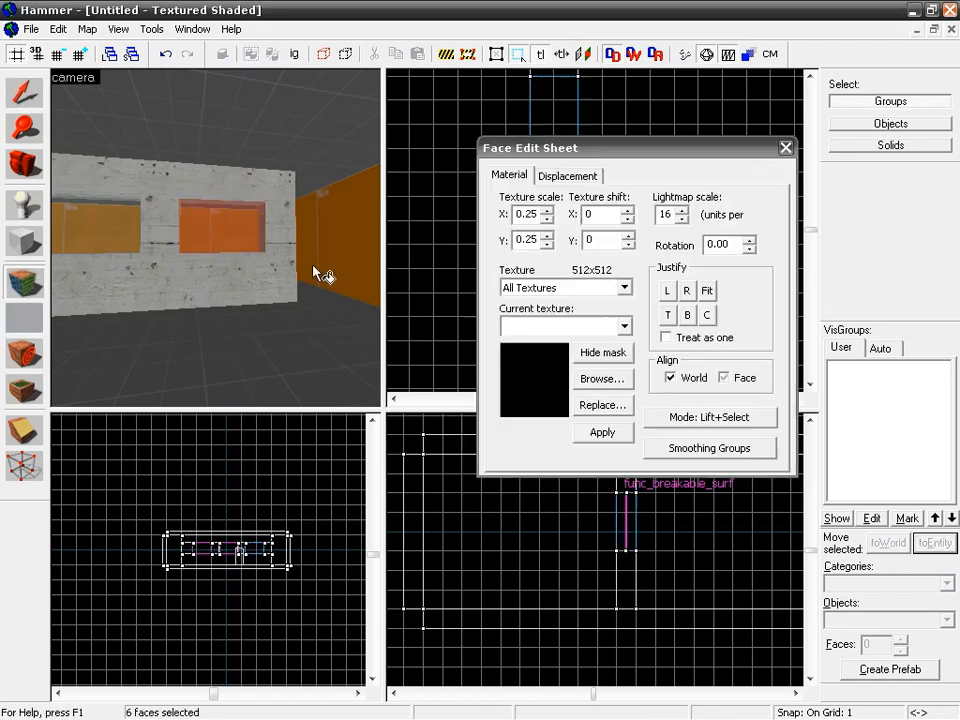
left_click(604, 380)
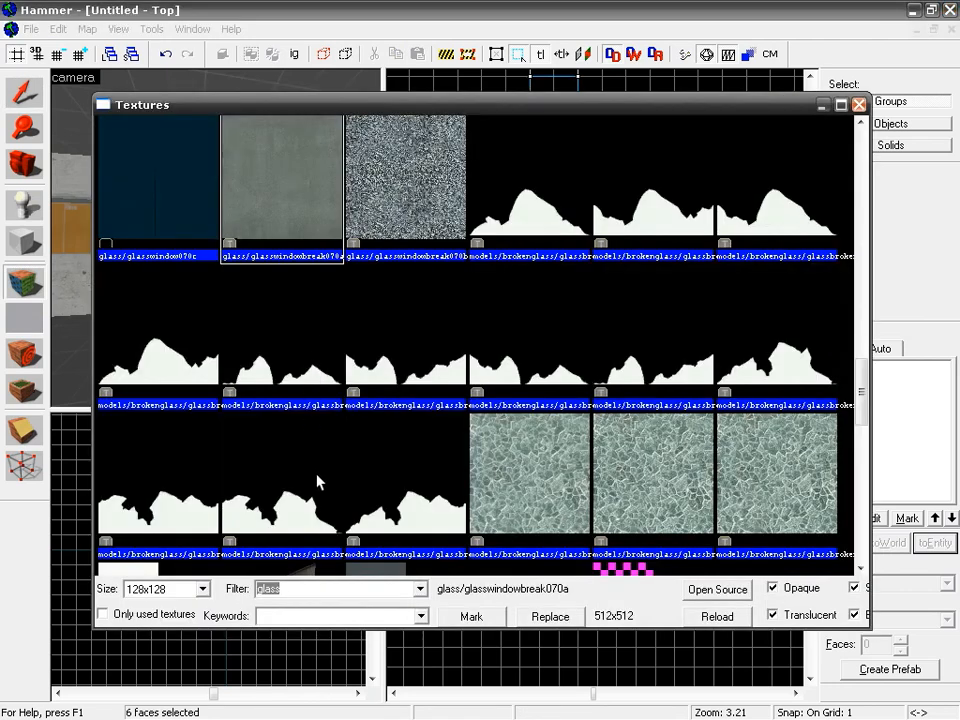
type("concre")
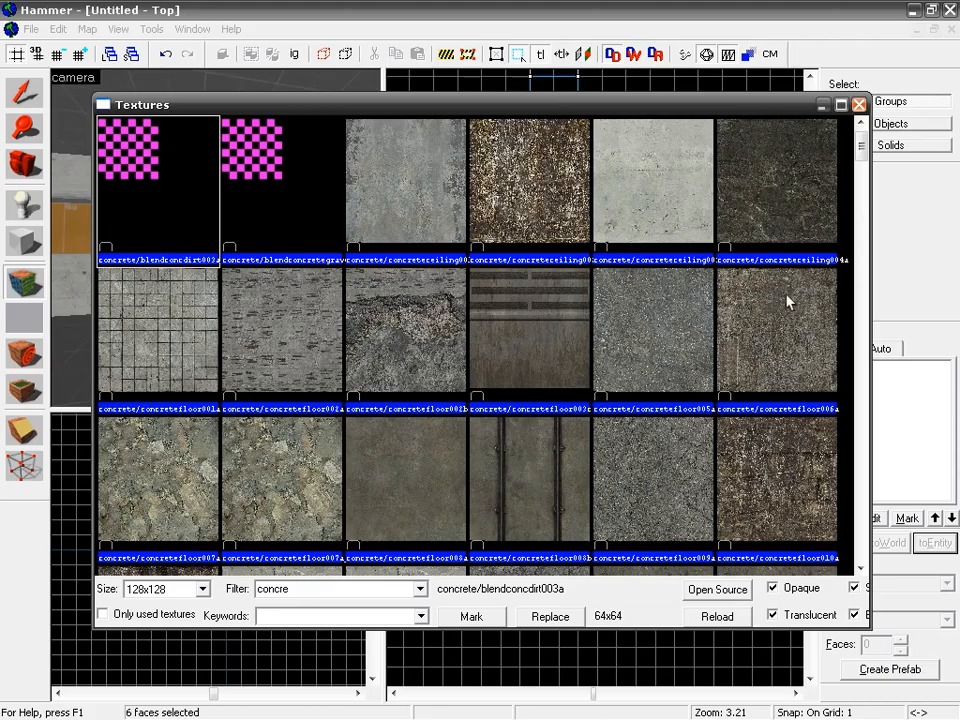
left_click_drag(857, 143, 856, 294)
double_click(276, 281)
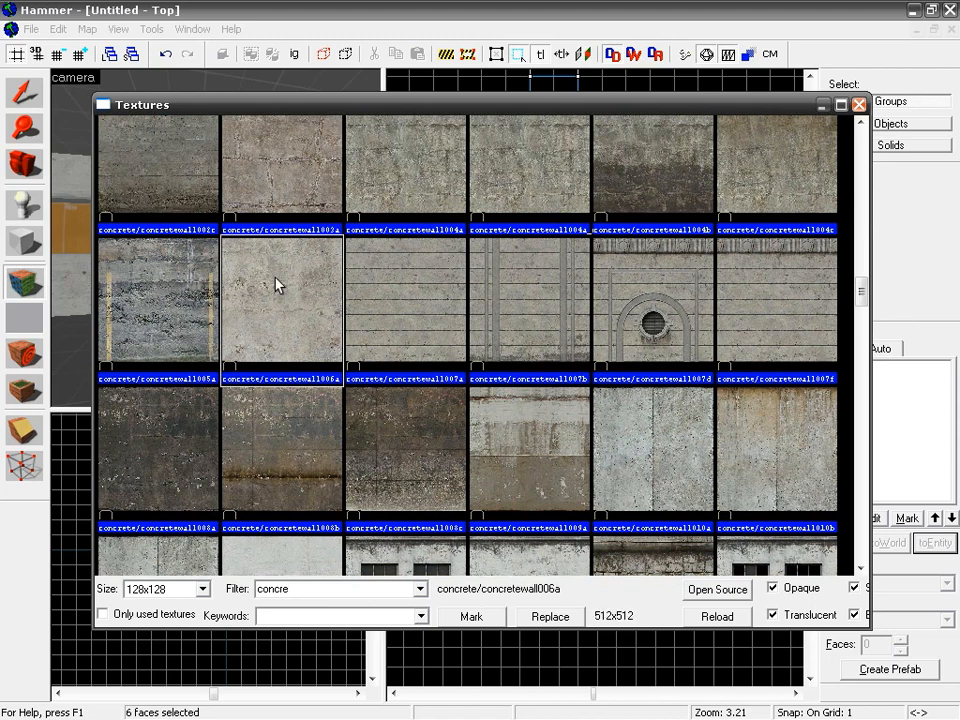
left_click(598, 432)
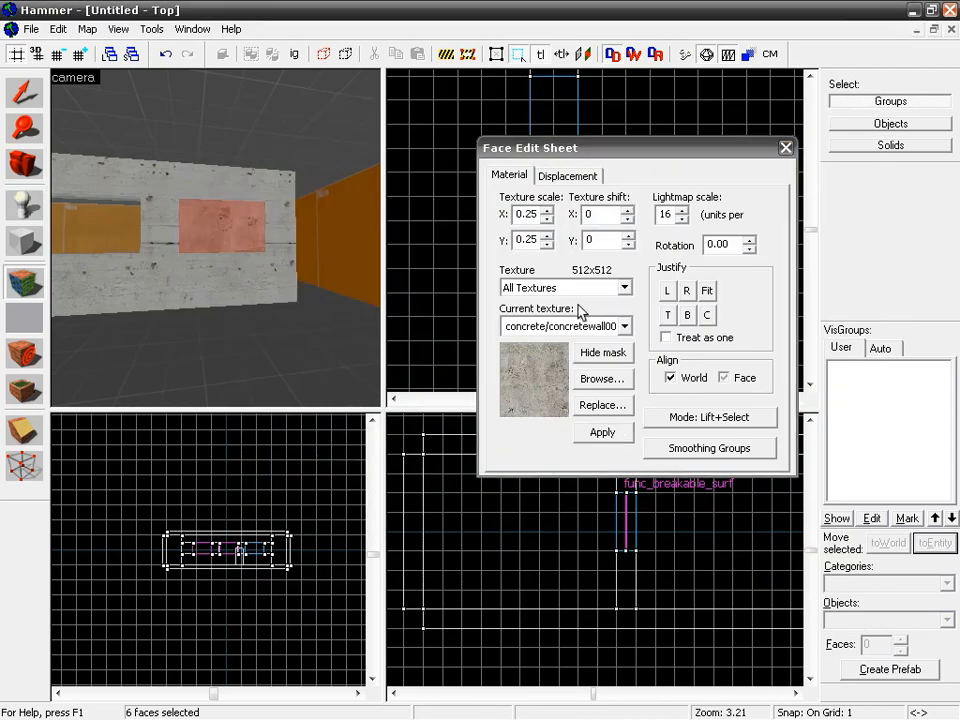
Justify the textures of the concrete block and surrounding wall faces to the left and top, treated as one.
left_click(245, 190, "ctrl")
left_click(271, 243, "ctrl")
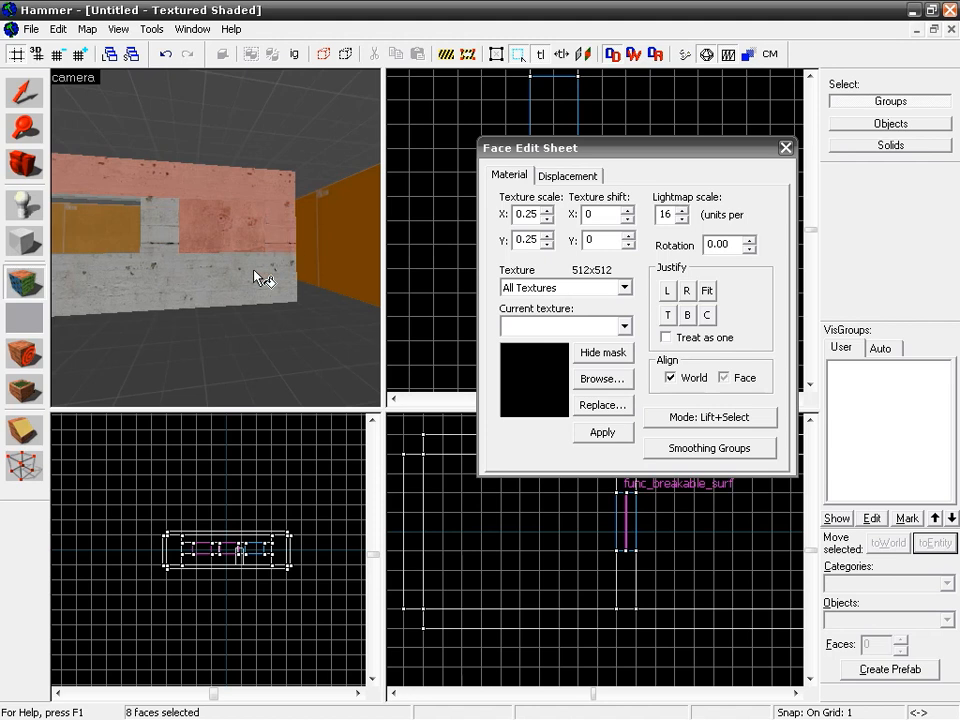
left_click(234, 269, "ctrl")
left_click(158, 228, "ctrl")
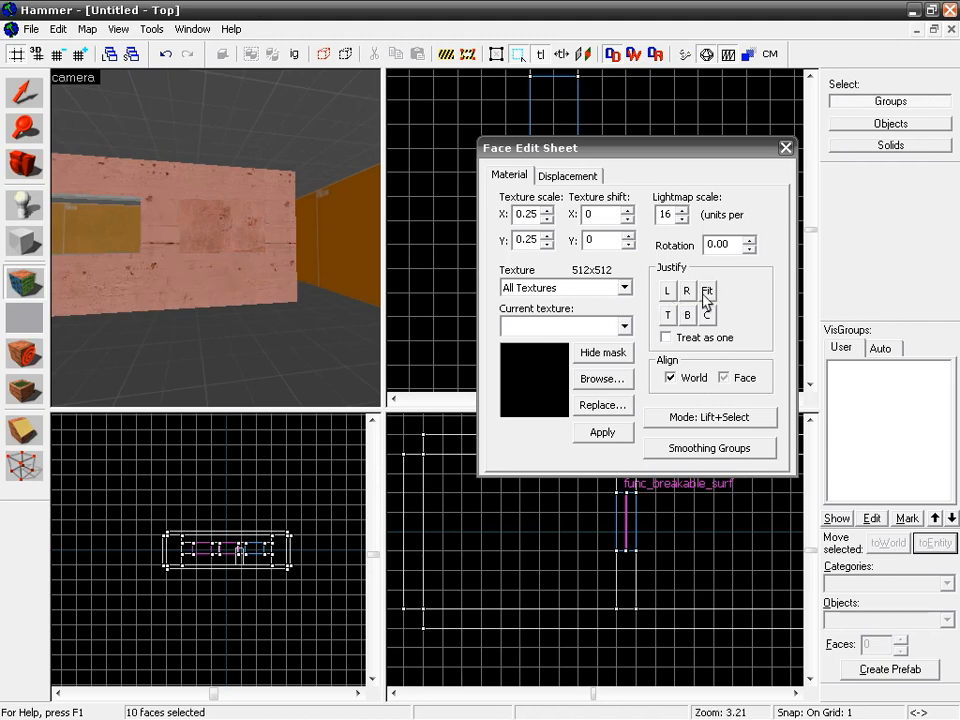
left_click(666, 337)
left_click(667, 290)
left_click(667, 316)
left_click(241, 226)
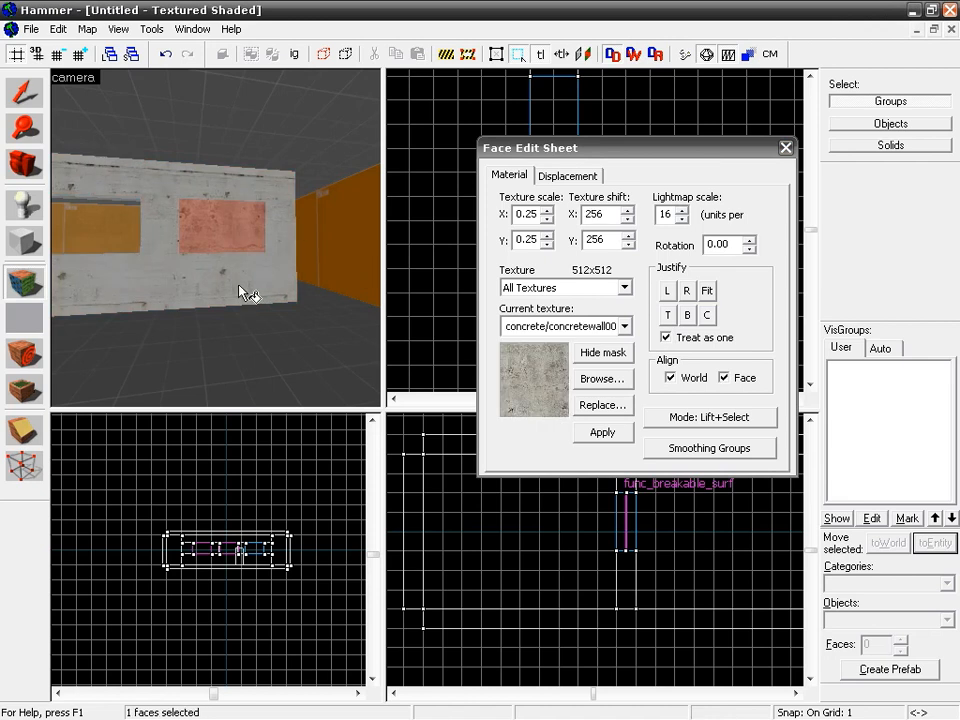
left_click(276, 316)
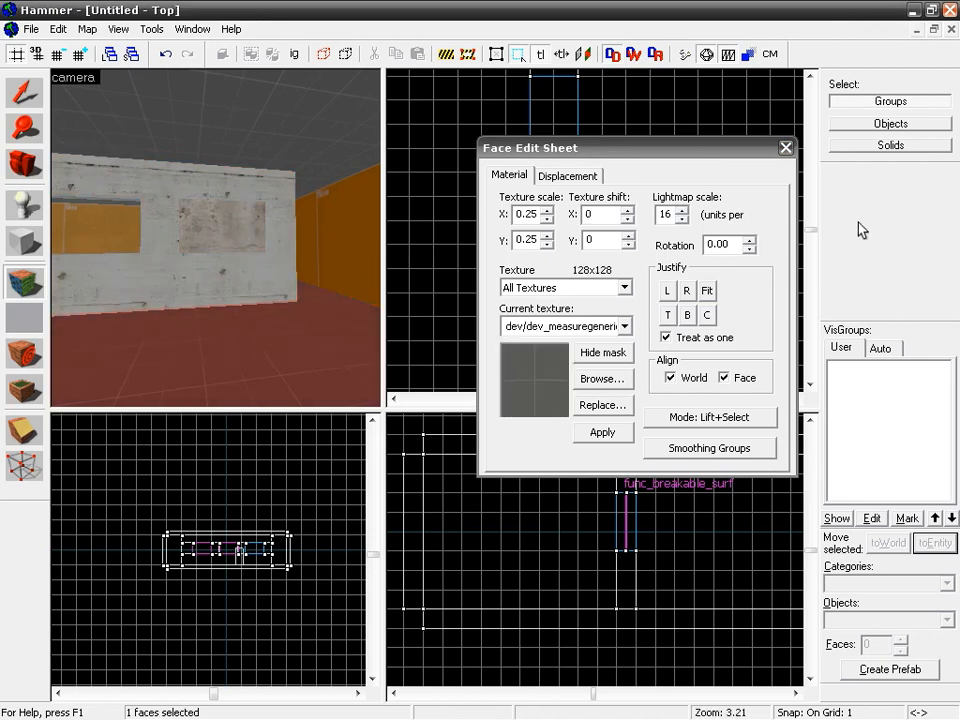
left_click(785, 147)
Examine the first pane, the middle pane and the concrete block along the wall in the 3D view.
key("z")
key("a")
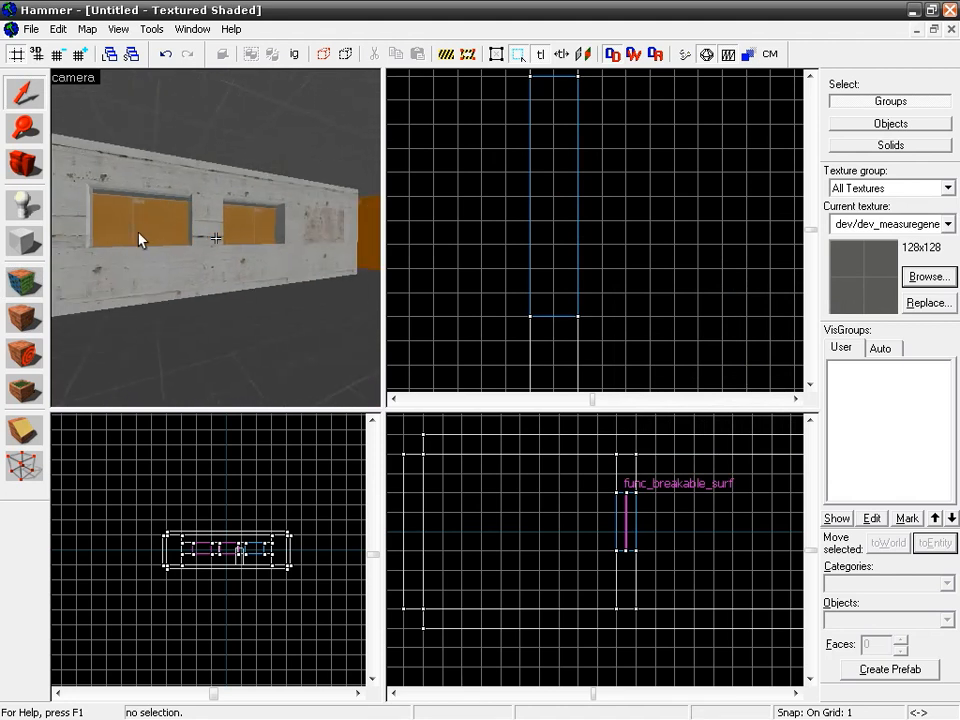
left_click(146, 233)
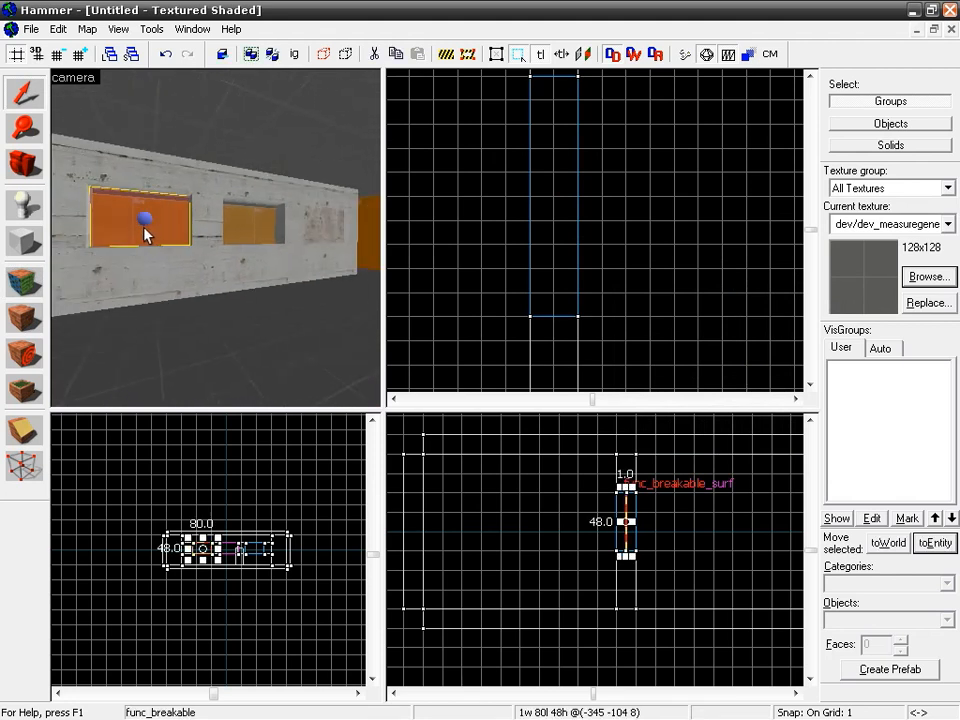
left_click(267, 235)
key("z")
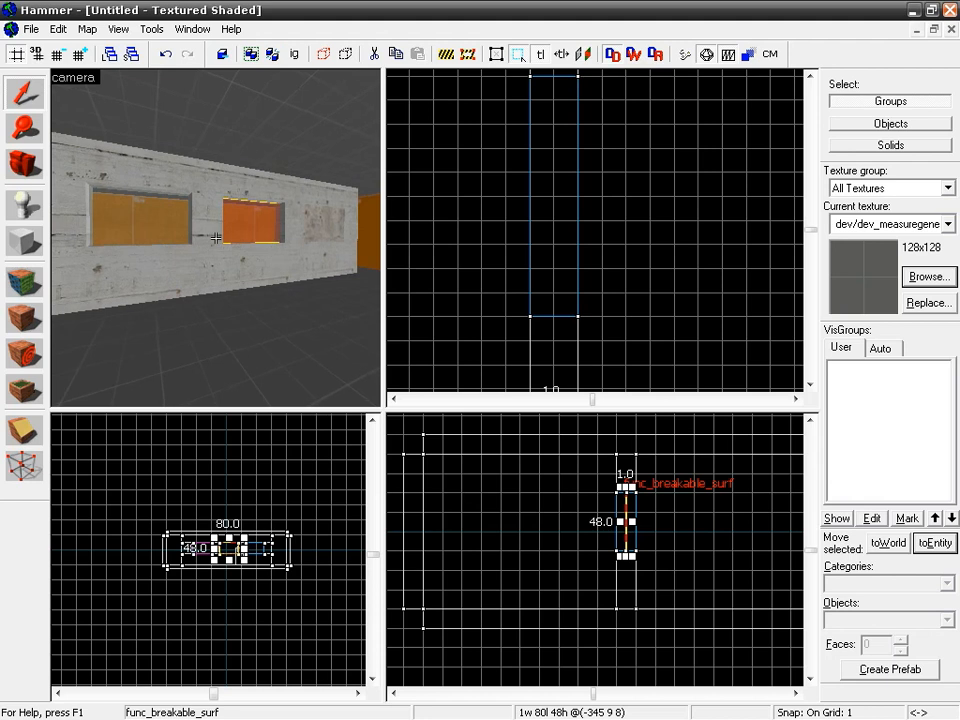
key("d")
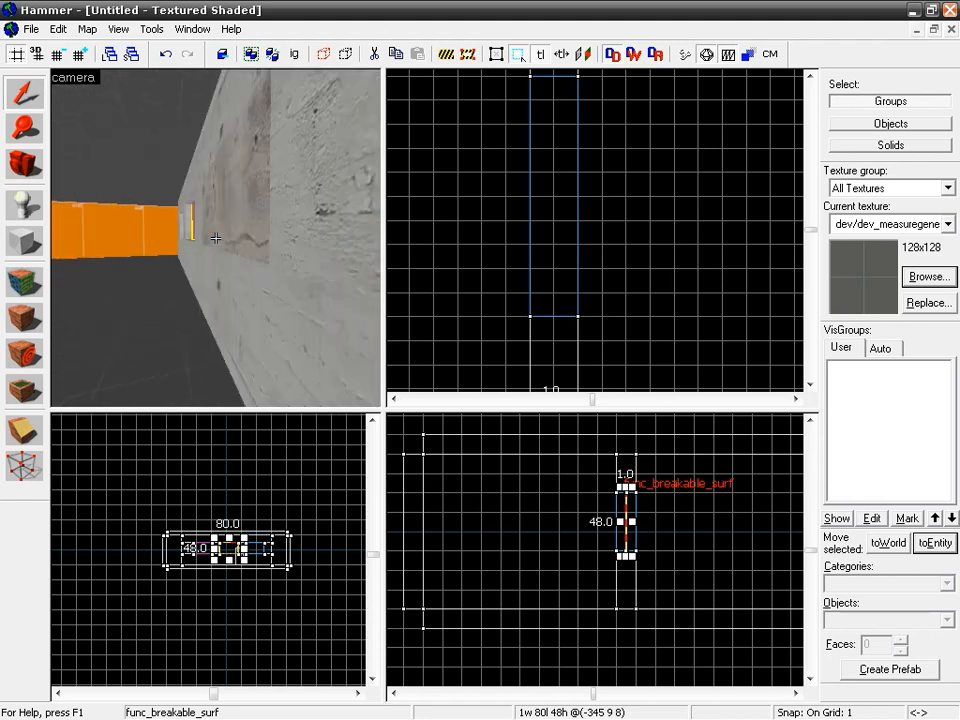
key("a")
key("z")
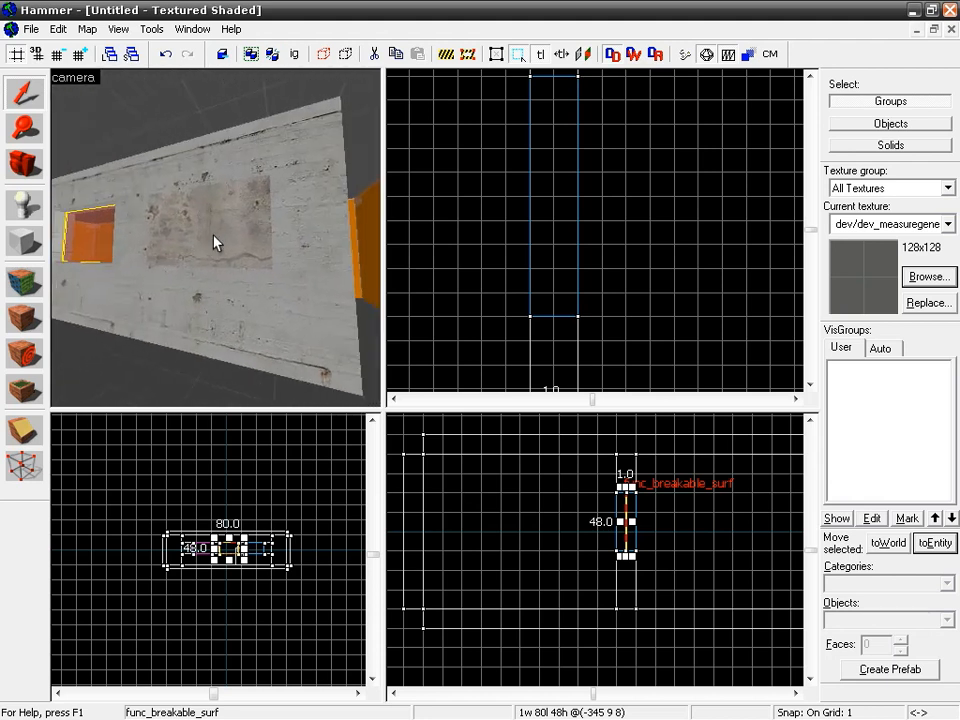
Turn the concrete block in the third opening into a brush entity of class func_breakable.
left_click(200, 236)
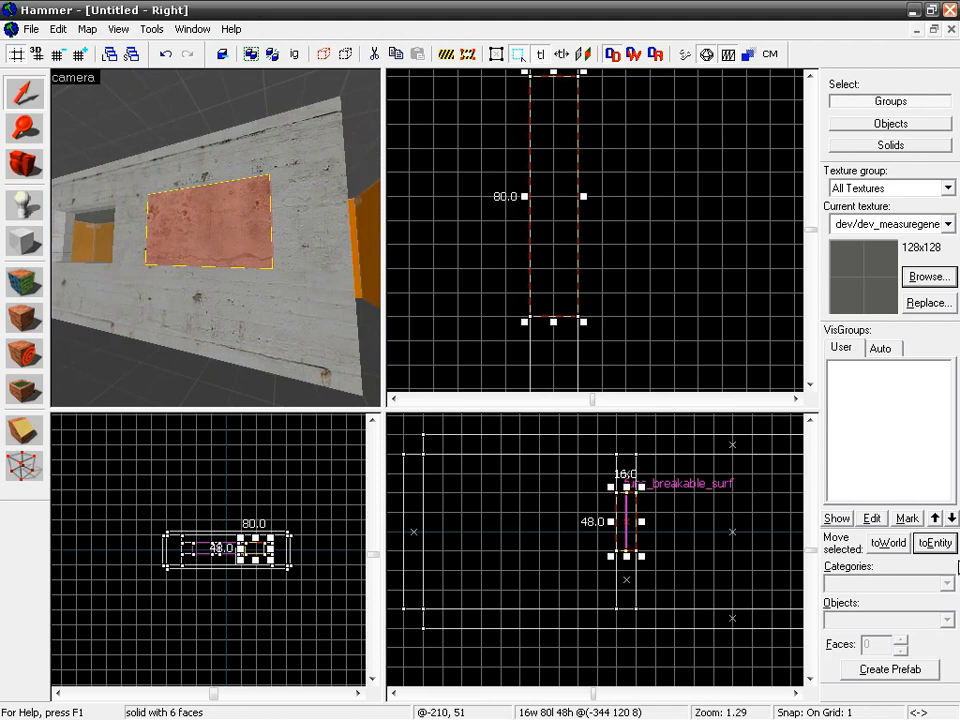
left_click(935, 542)
type("nc_")
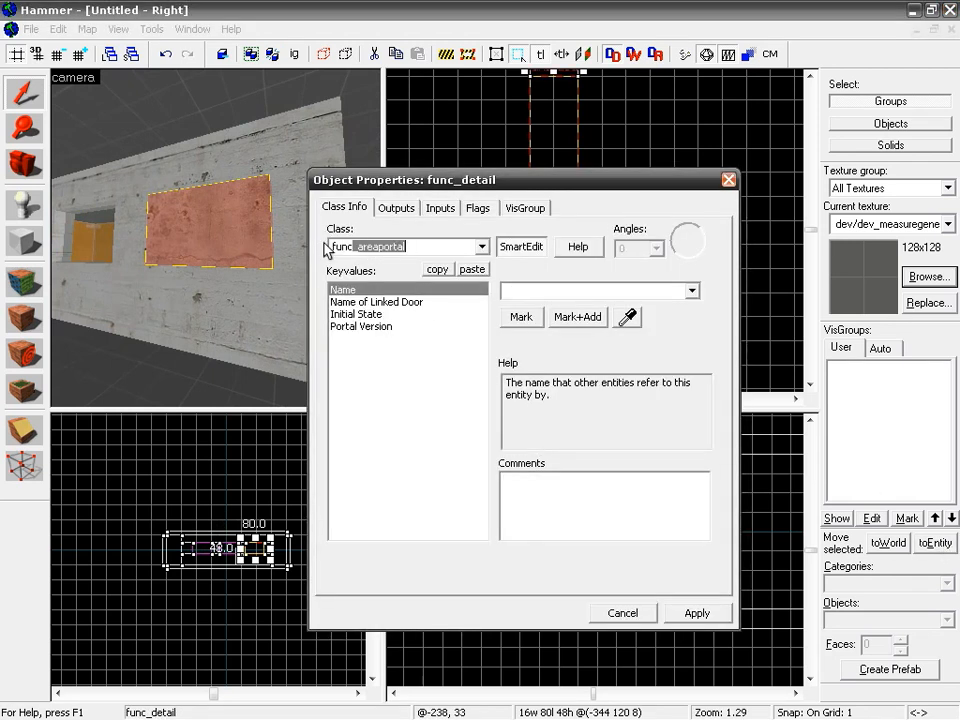
type("_brea")
left_click(440, 339)
key("Home")
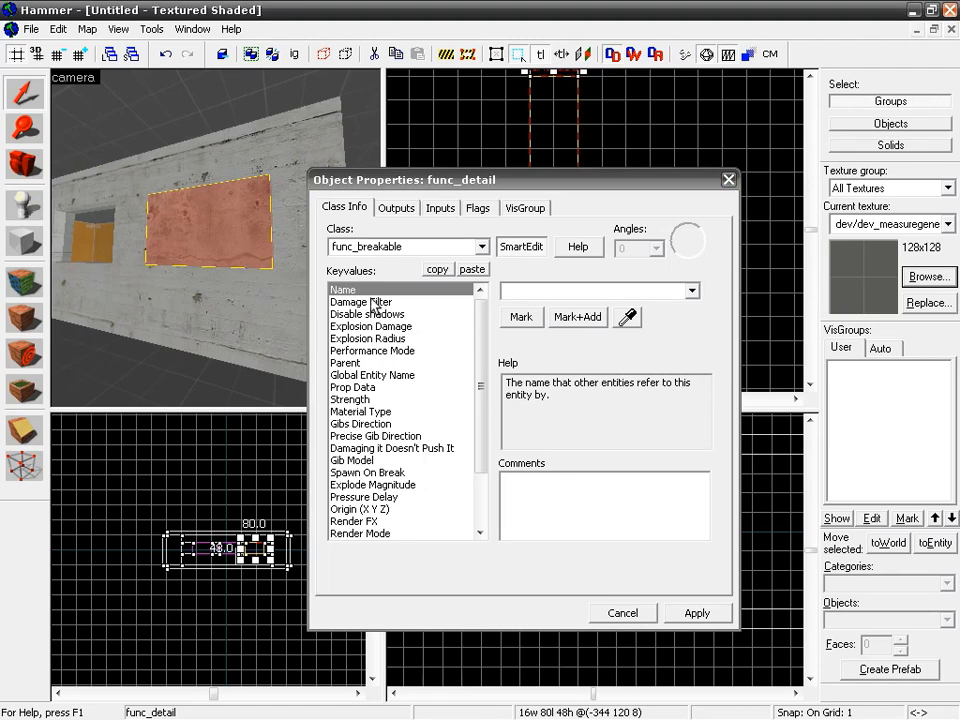
Look through the concrete block's entity properties, checking the Gib Model and Material Type settings.
mouse_move(480, 350)
left_mouse_down()
mouse_move(480, 418)
mouse_move(490, 340)
left_mouse_up()
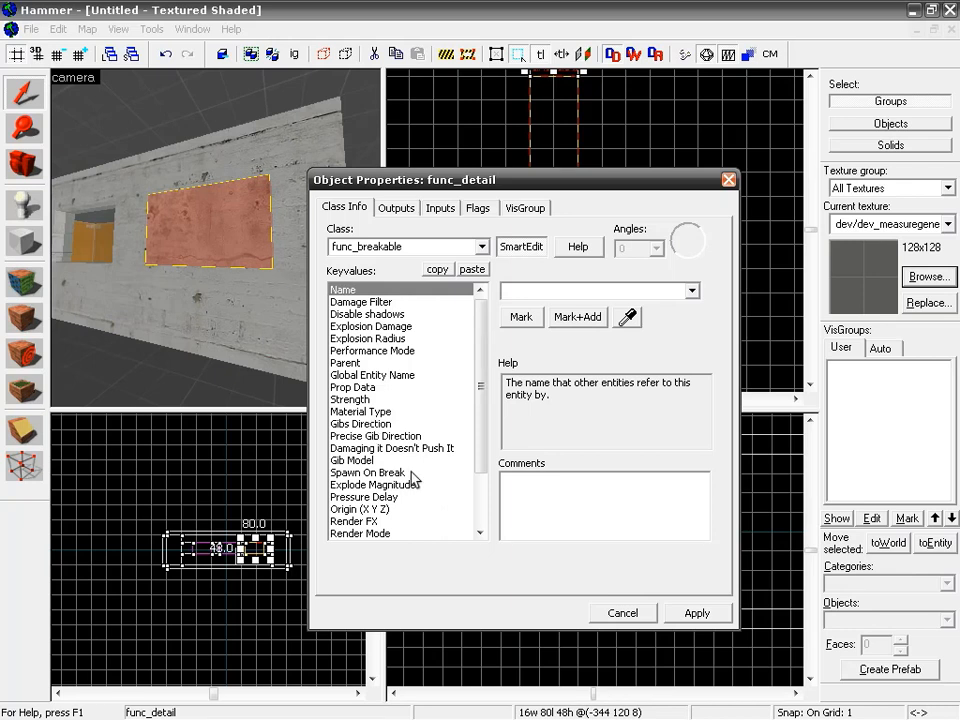
left_click(355, 461)
mouse_move(479, 388)
left_mouse_down()
mouse_move(480, 443)
mouse_move(483, 376)
left_mouse_up()
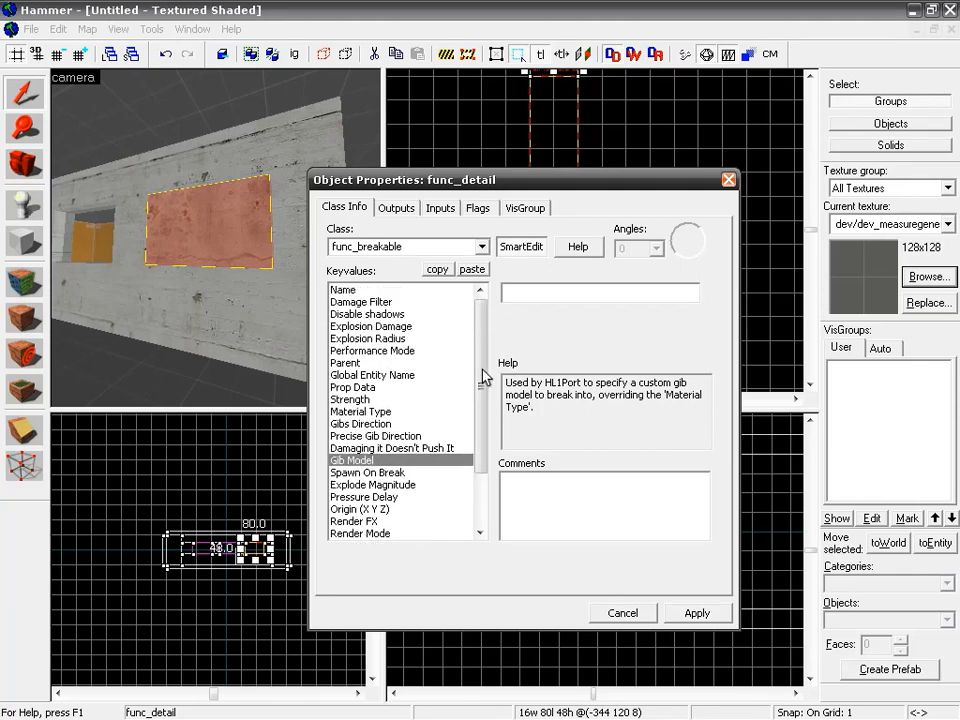
left_click(409, 411)
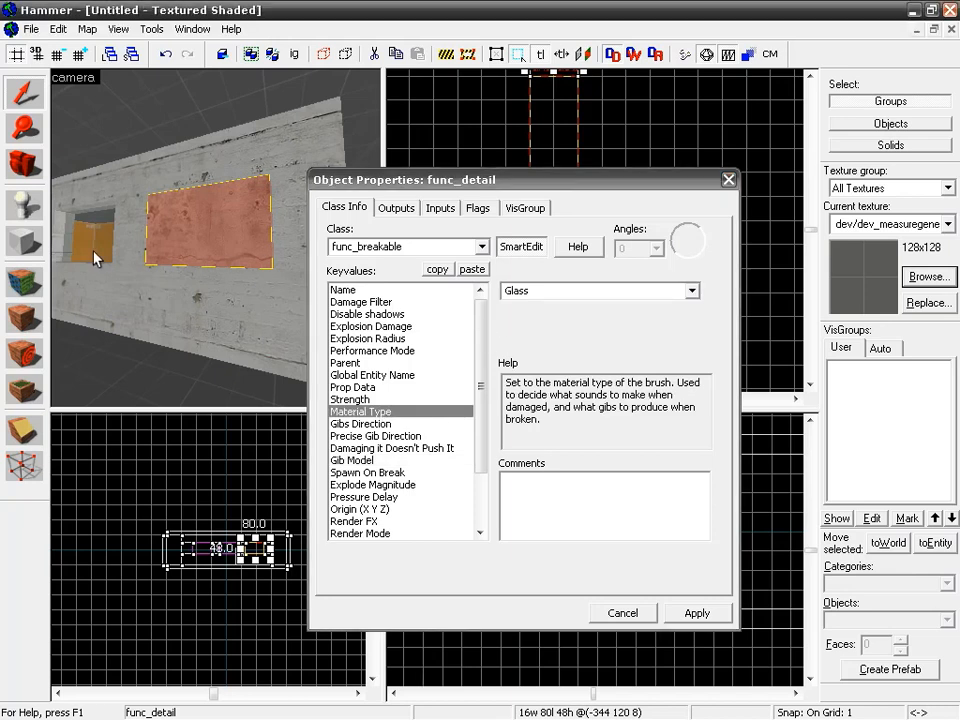
Check the Material Type of the first window pane, and select the concrete block again for comparison.
key("z")
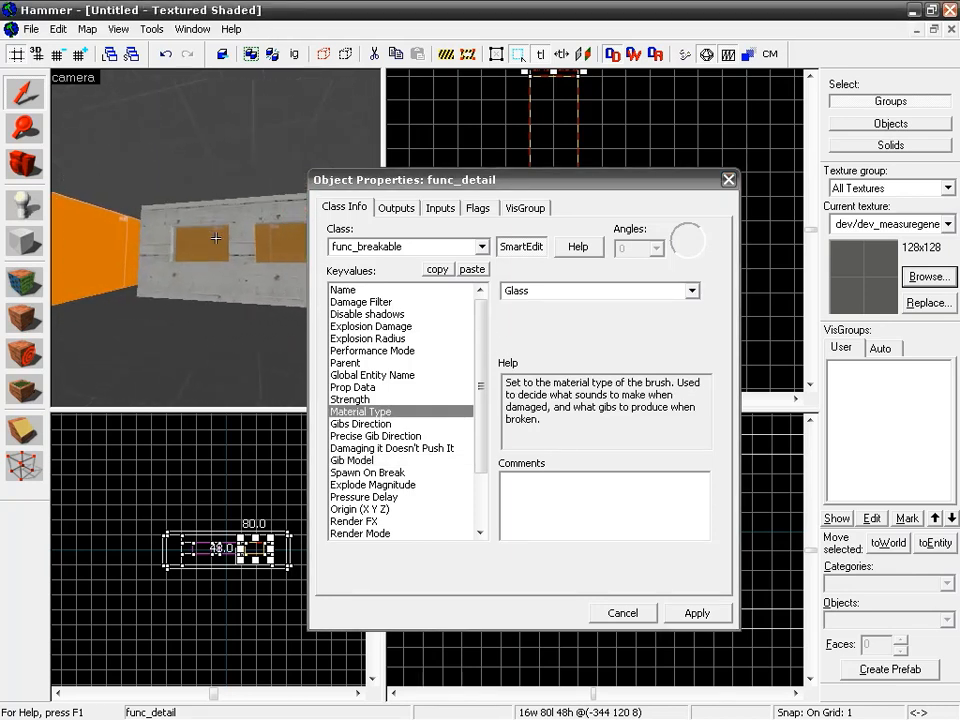
key("z")
left_click(145, 180)
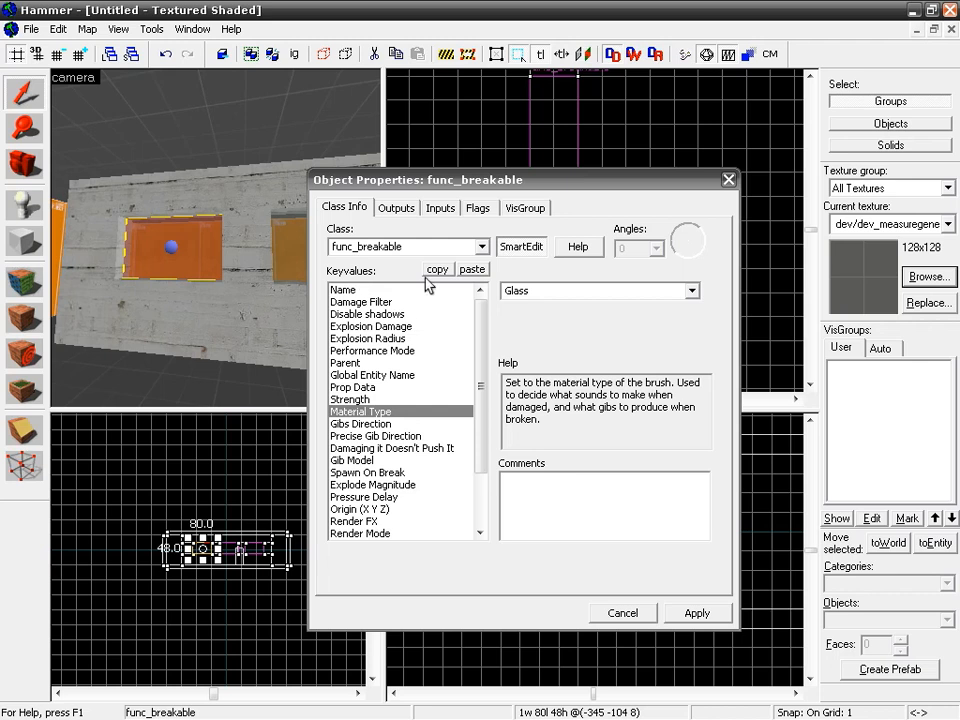
key("z")
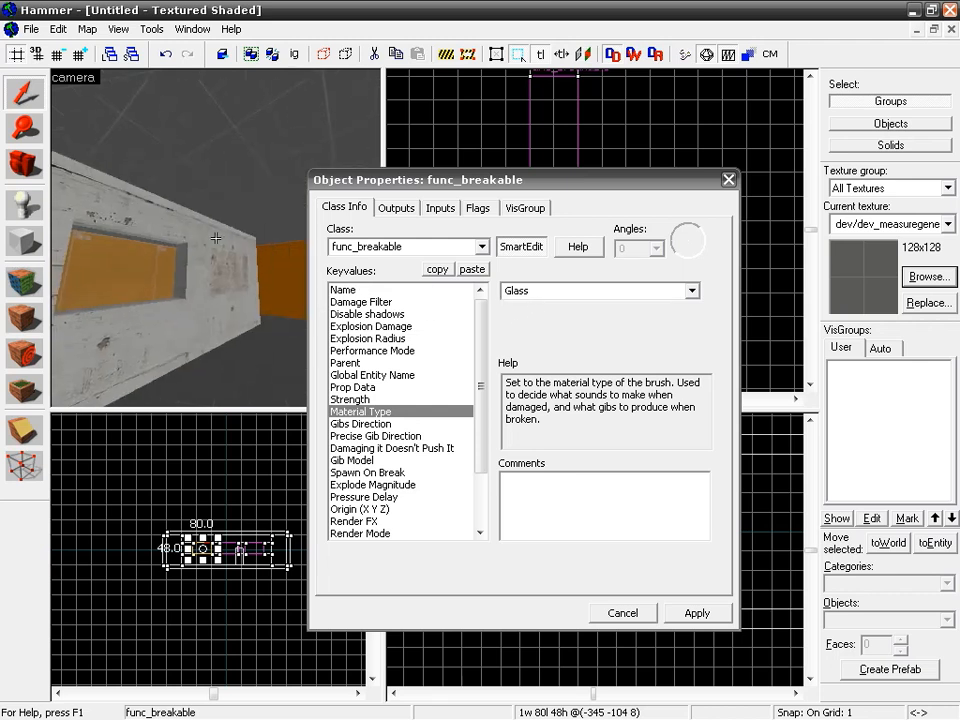
key("z")
left_click(232, 267)
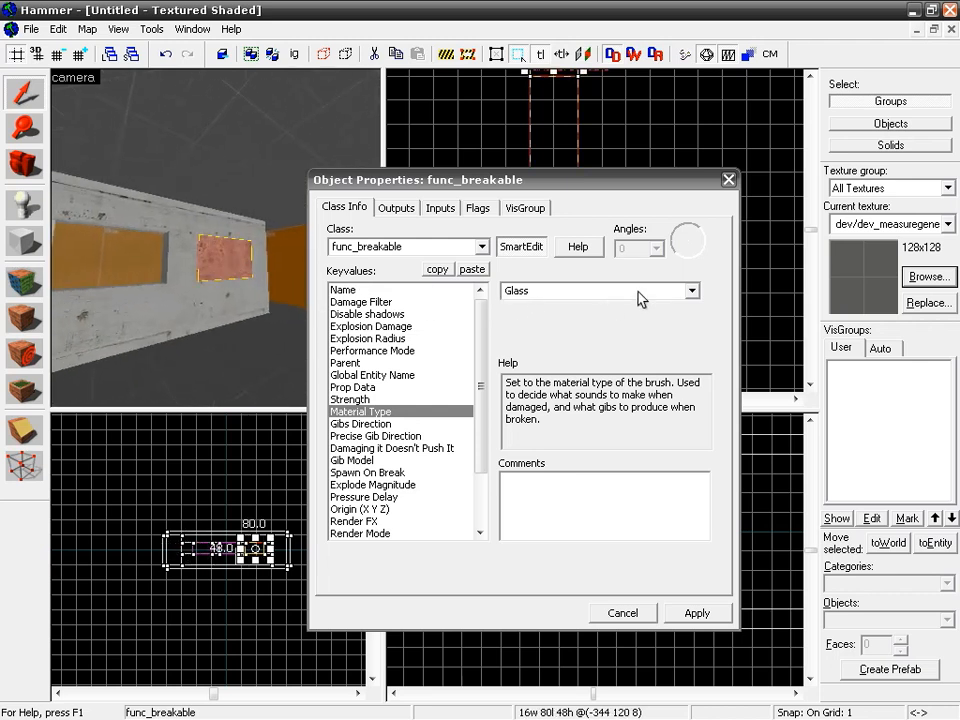
Set the concrete block's Material Type to CinderBlock and its Strength to 80, apply, and look at its Explosion Damage setting.
left_click(689, 291)
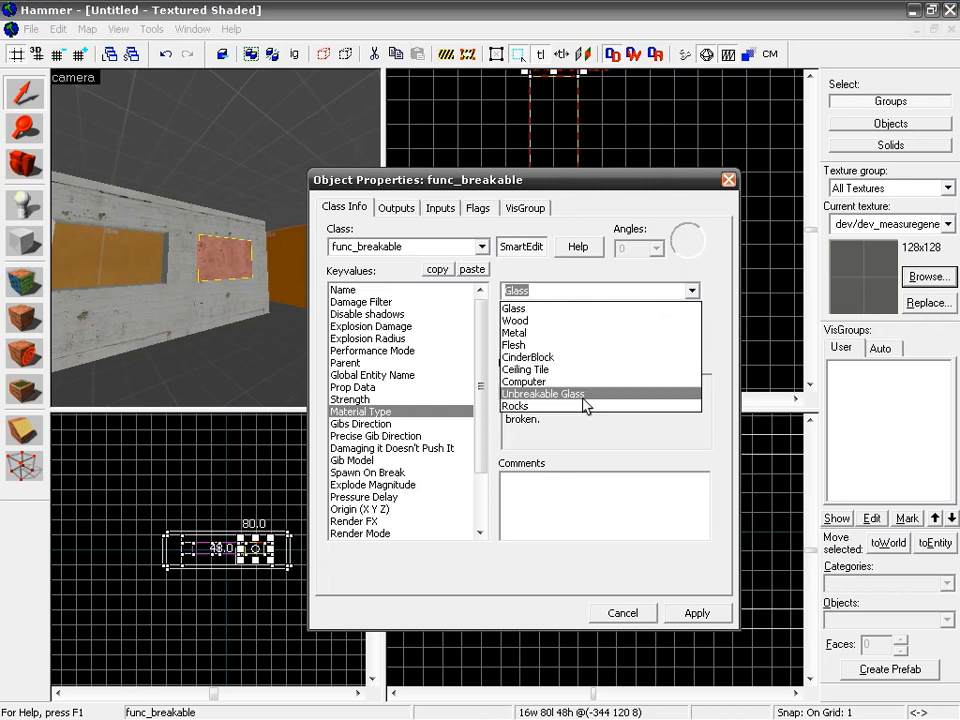
left_click(575, 357)
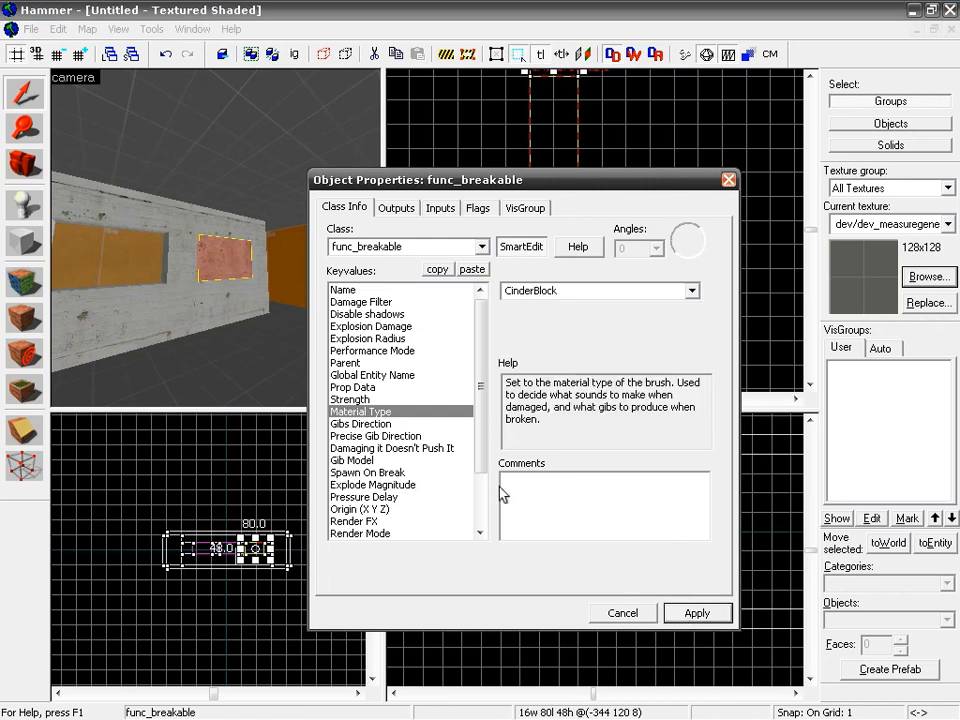
left_click(380, 400)
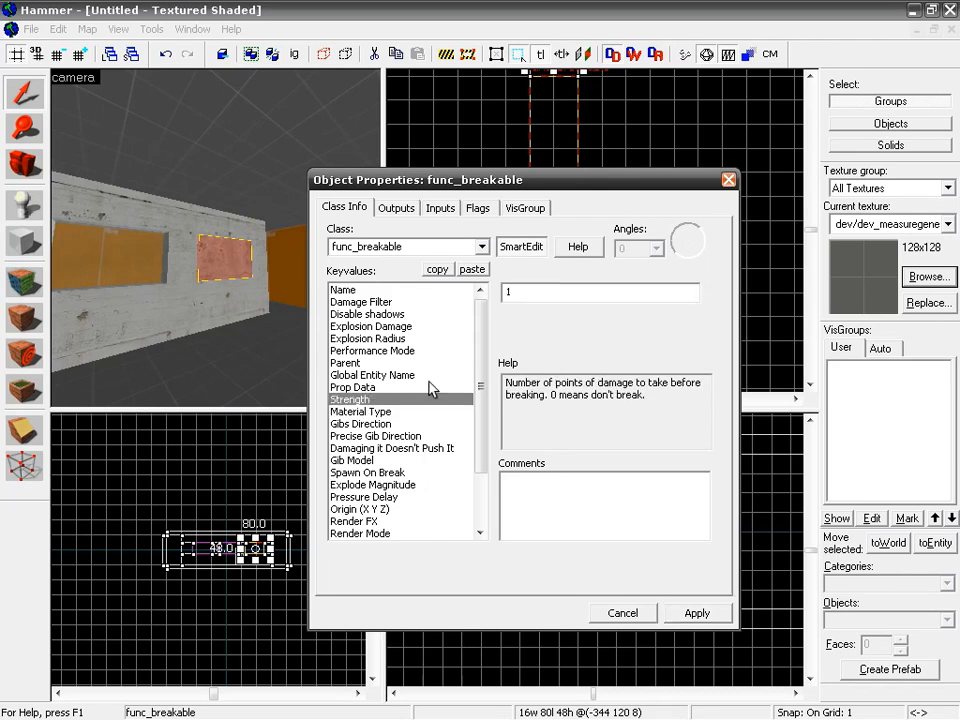
left_click_drag(184, 226, 138, 264)
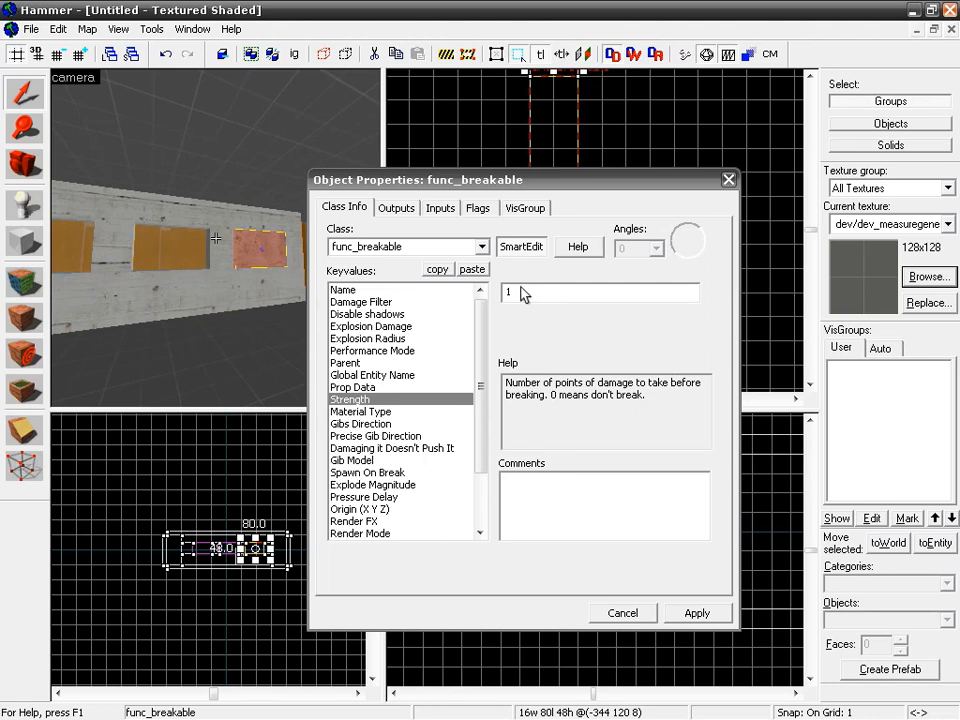
left_click(488, 297)
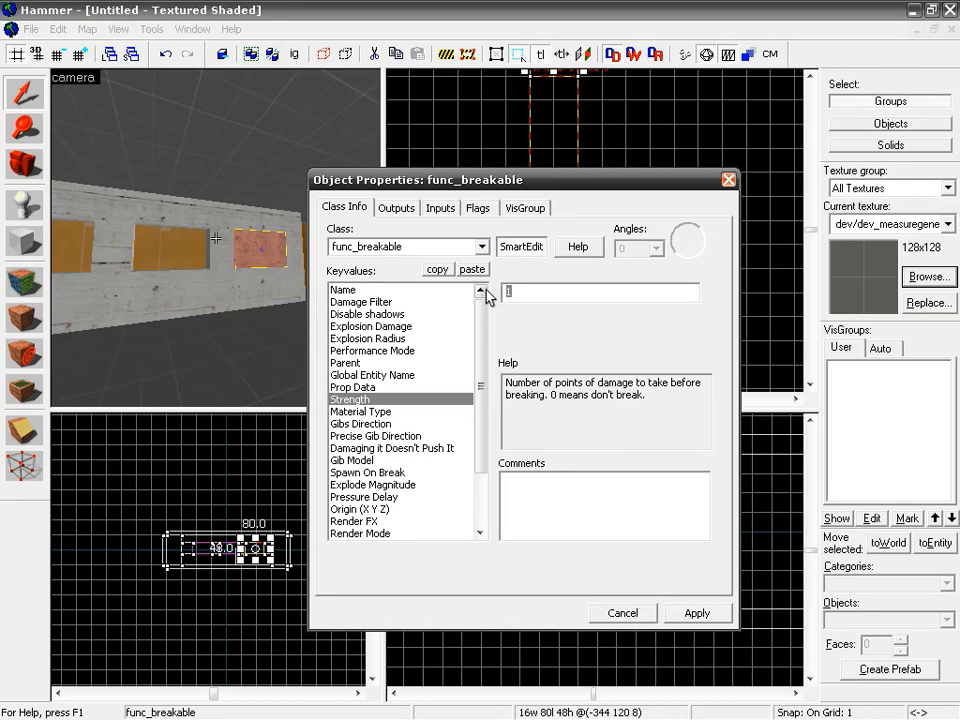
type("80")
left_click(696, 613)
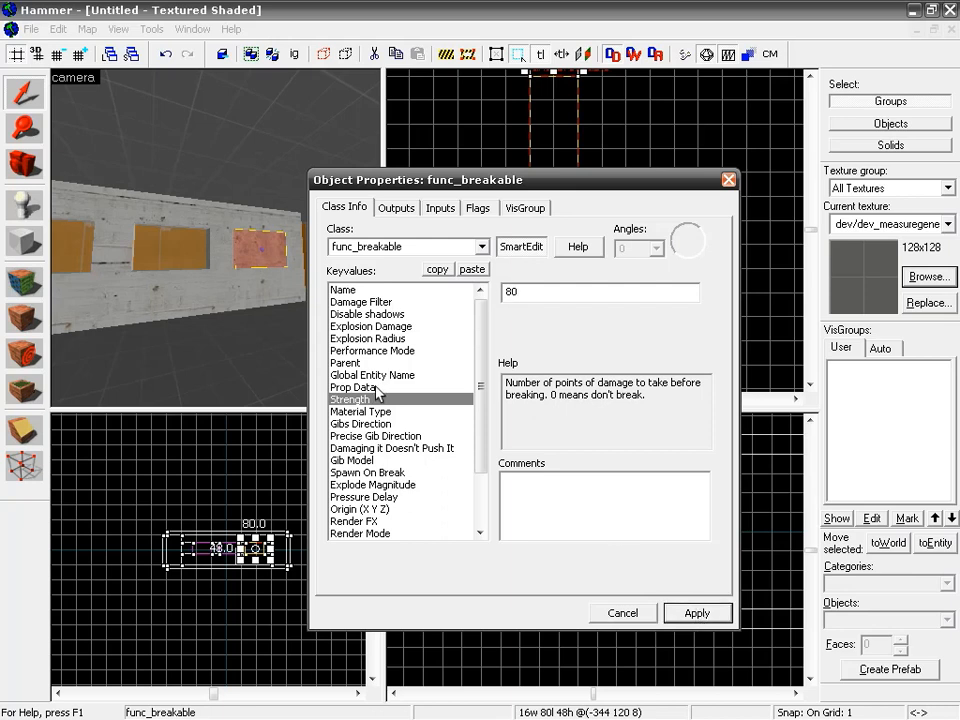
left_click(385, 327)
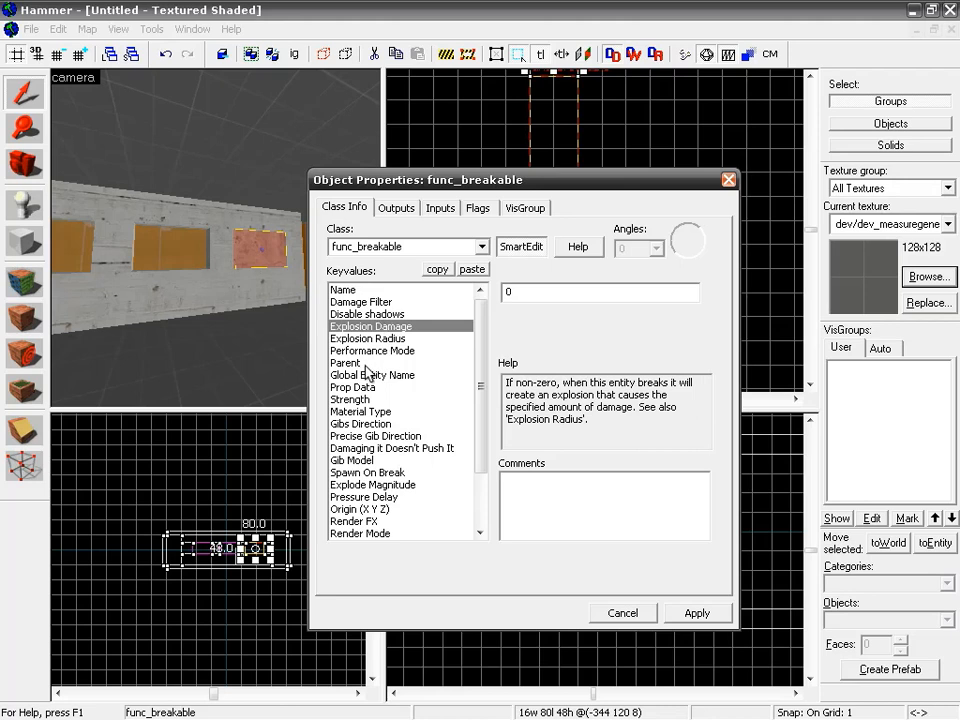
Select the middle pane and check its Material Type options and Health setting.
key("z")
key("z")
left_click(218, 262)
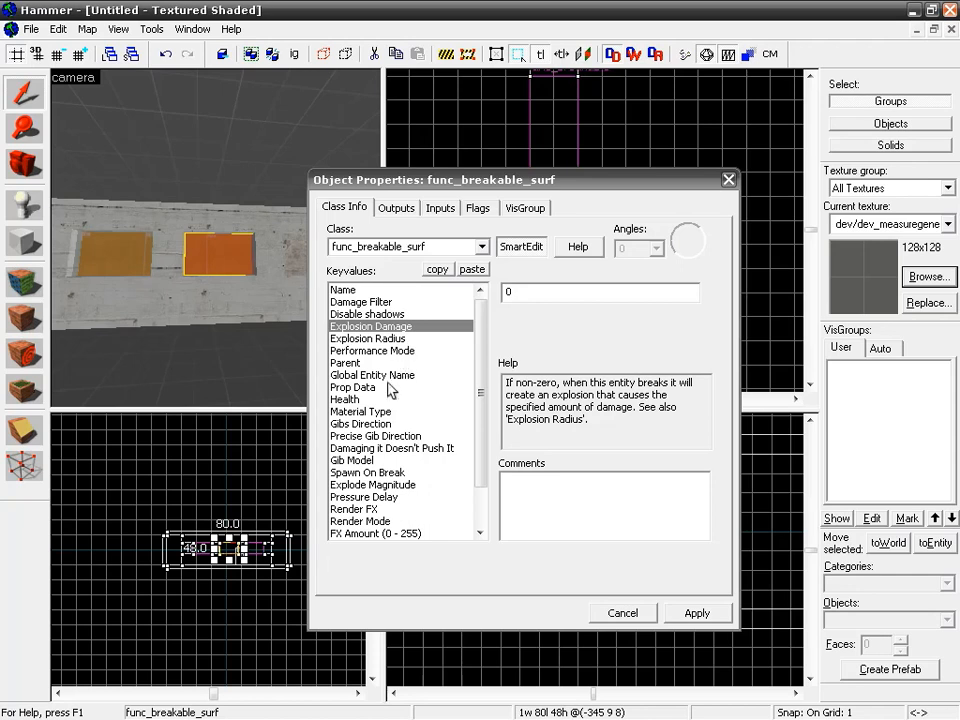
left_click(400, 412)
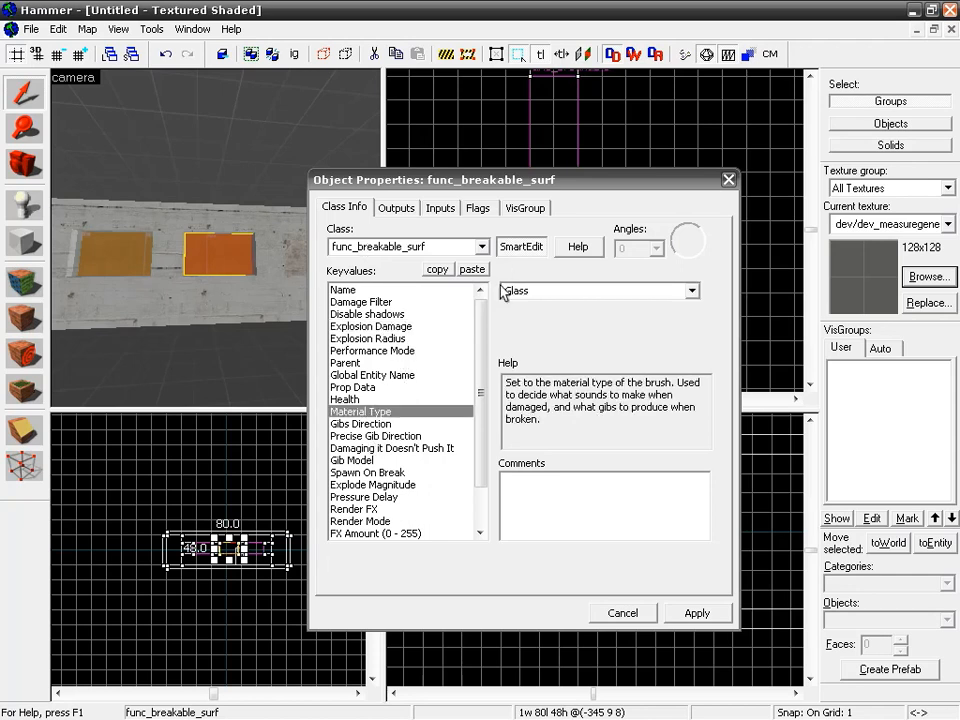
left_click(690, 291)
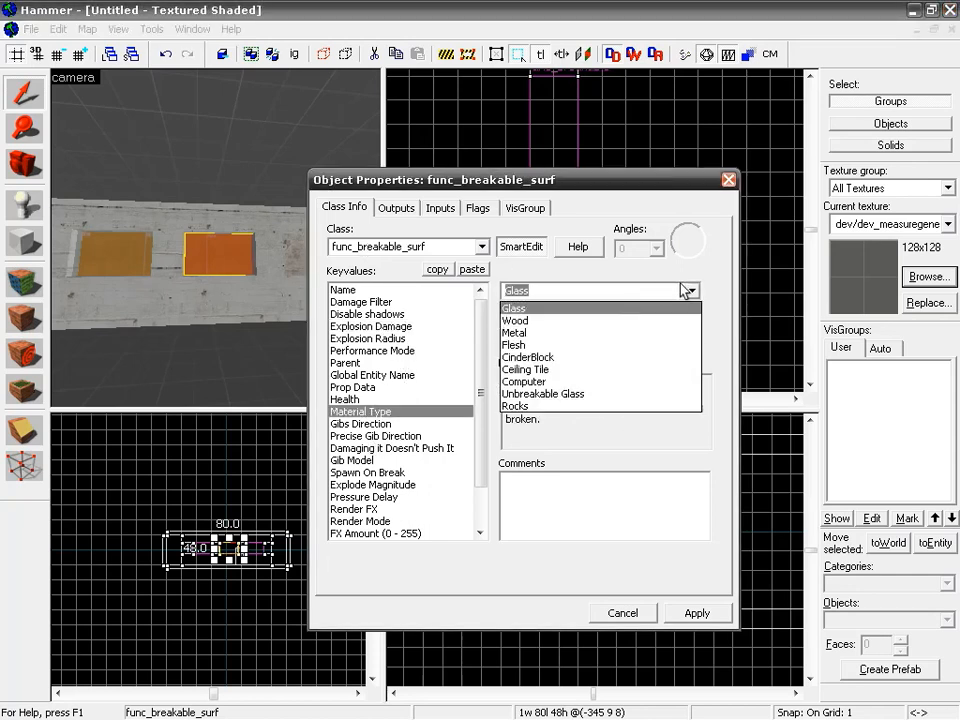
left_click(710, 275)
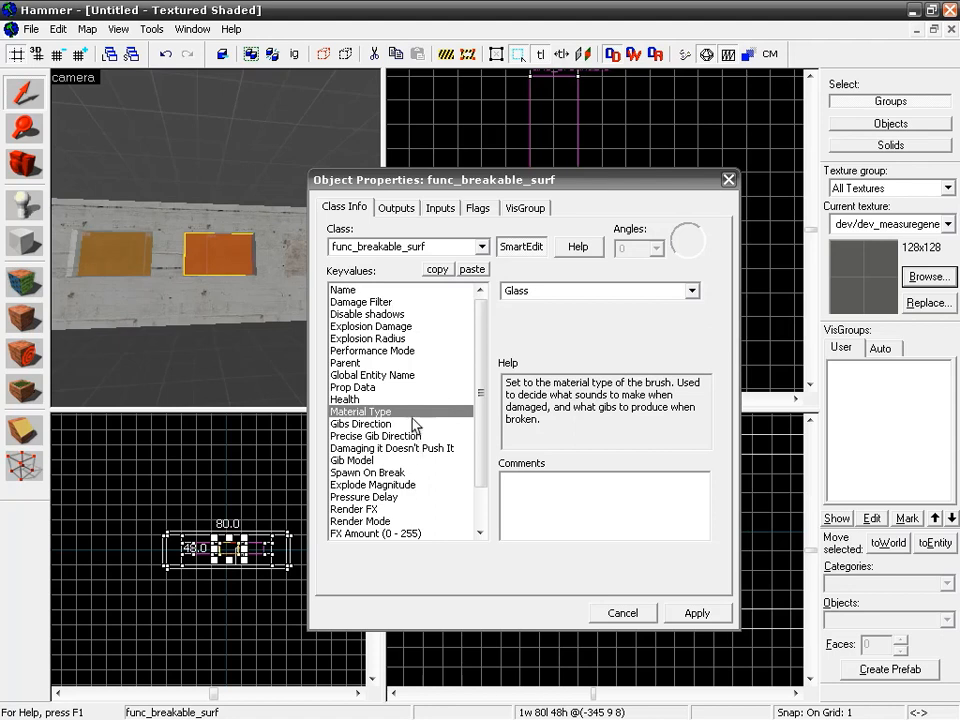
left_click(466, 399)
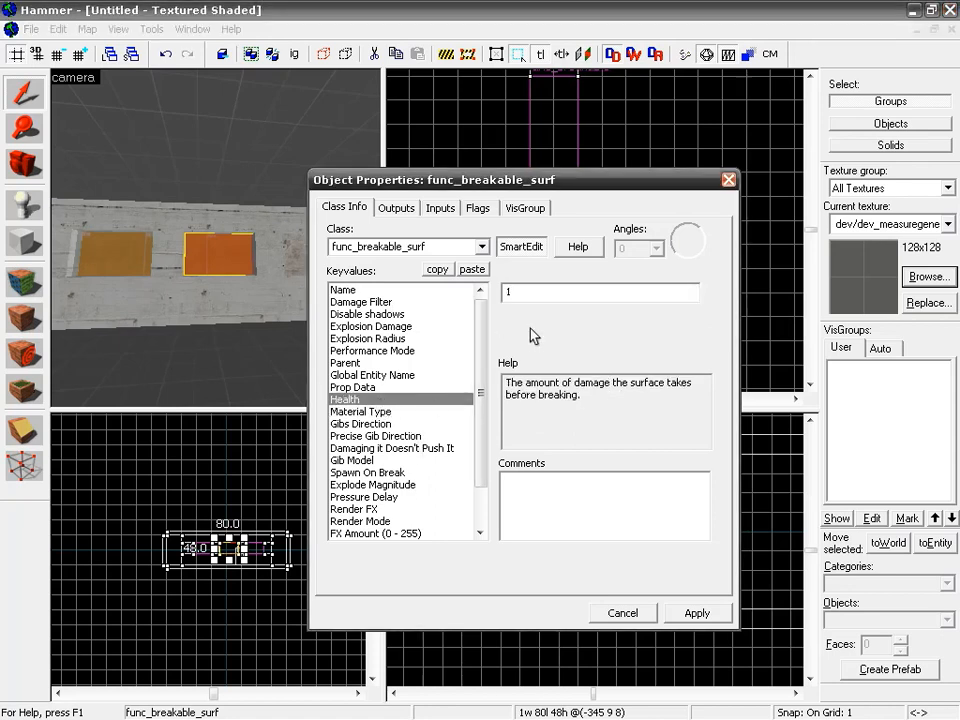
Look through the middle pane's Gibs Direction, FX Color, Fragility and Surface Type settings, and close its properties without changes.
left_click_drag(480, 393, 483, 432)
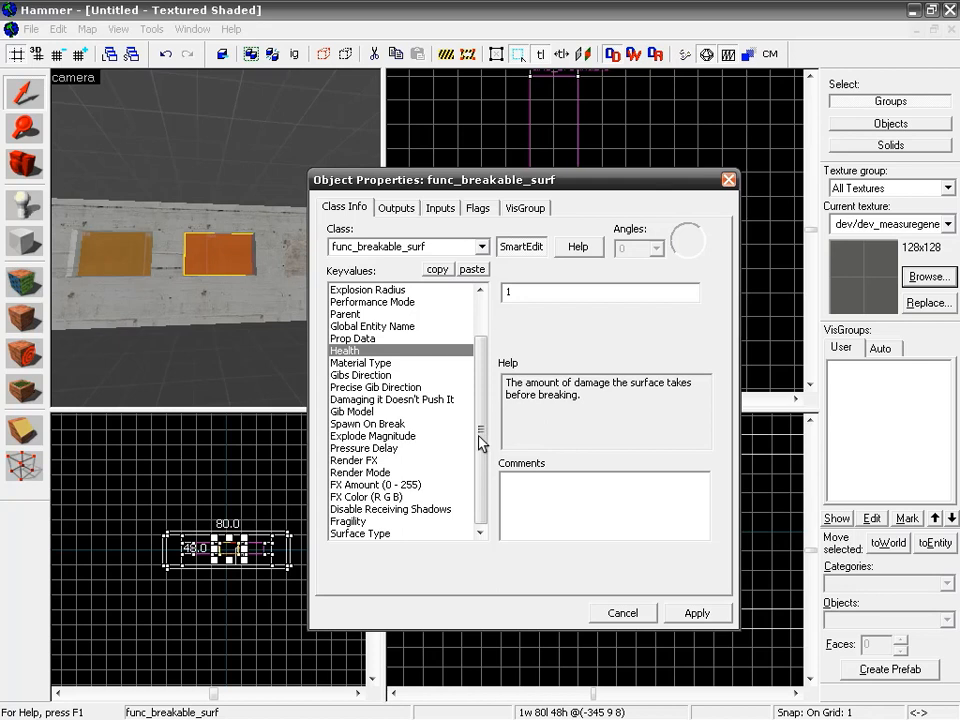
left_click(372, 377)
left_click(696, 295)
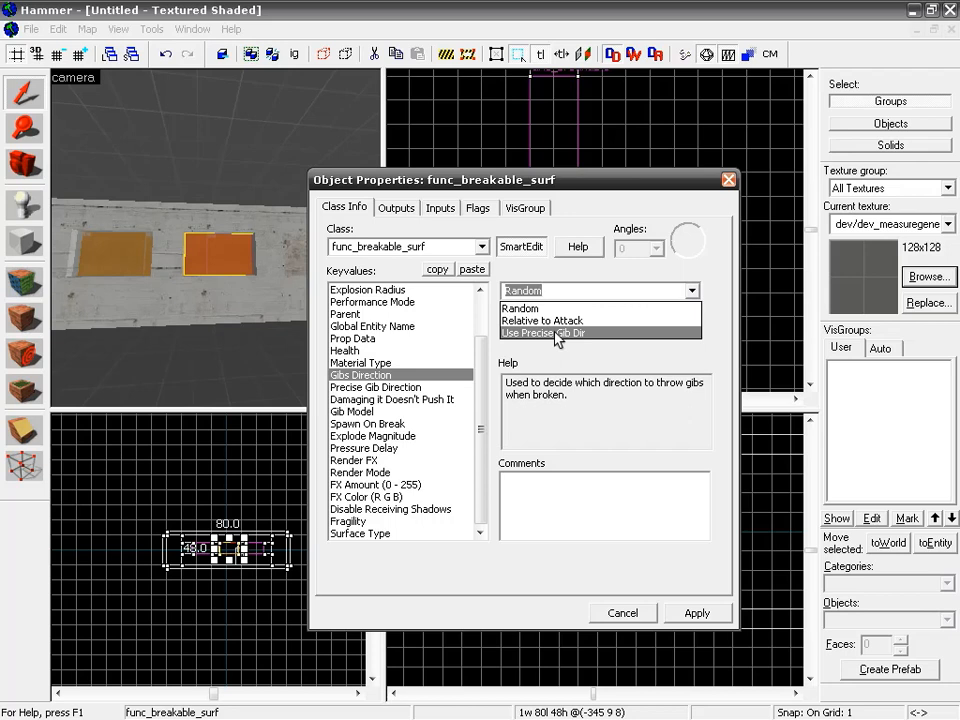
left_click(569, 210)
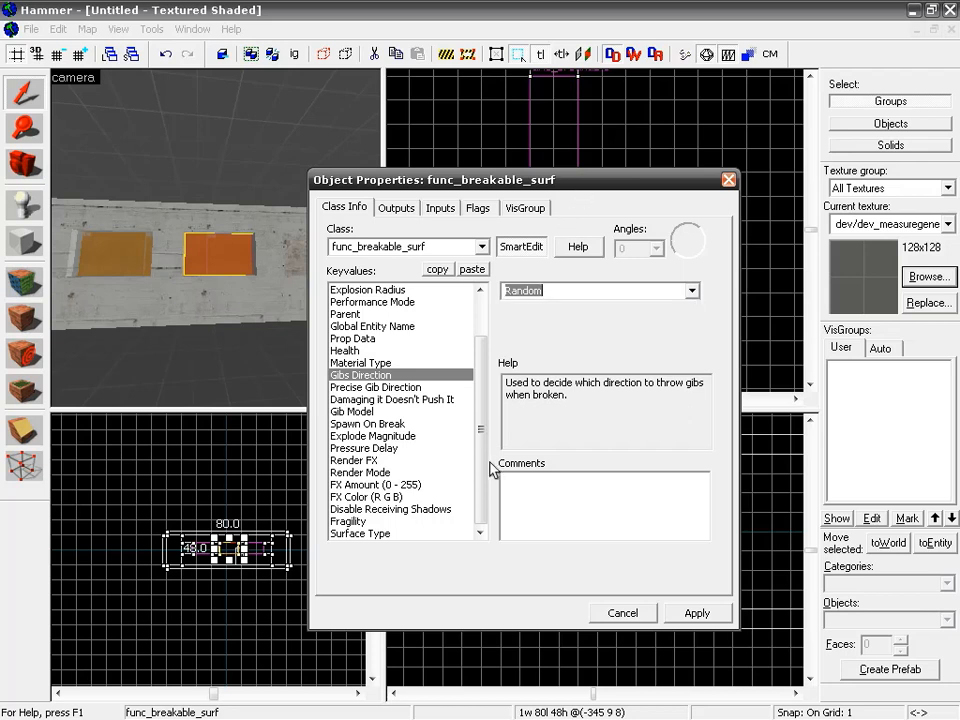
left_click(362, 494)
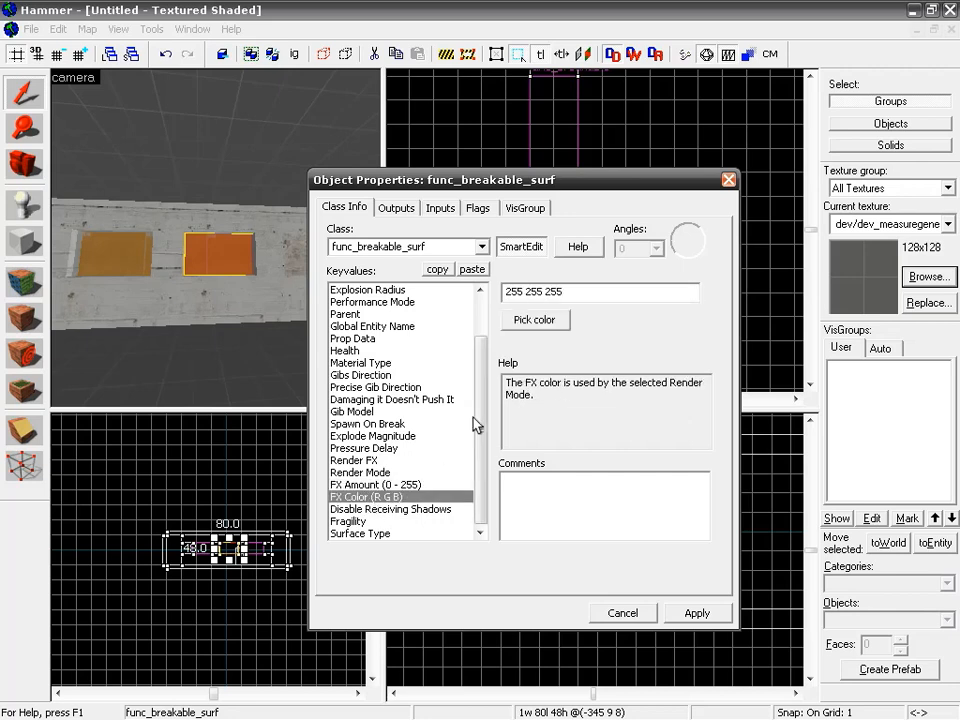
left_click(348, 521)
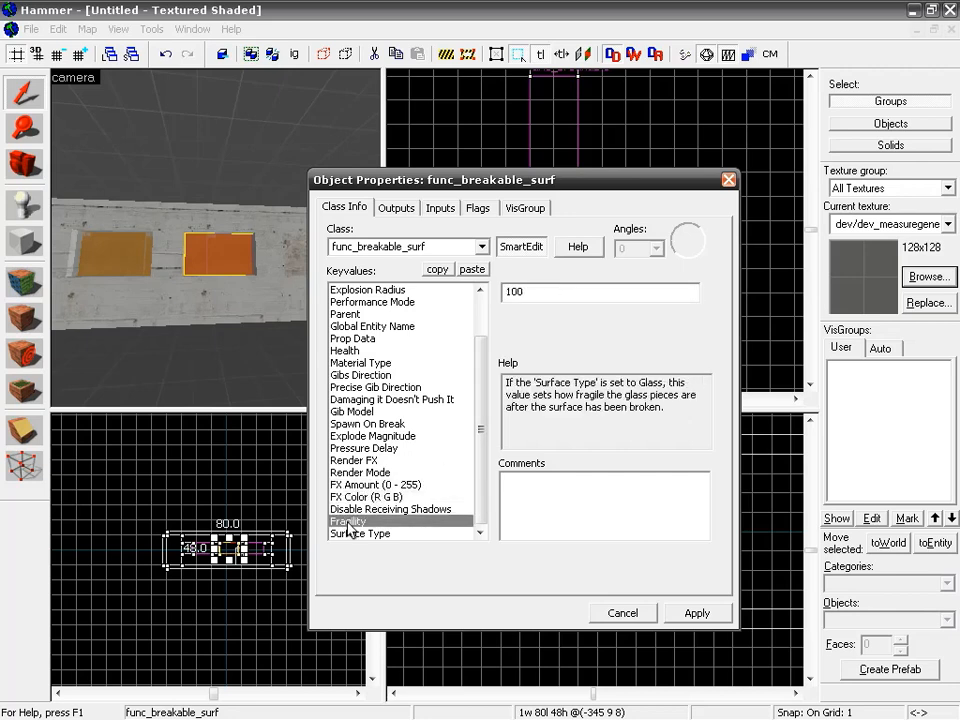
left_click(405, 533)
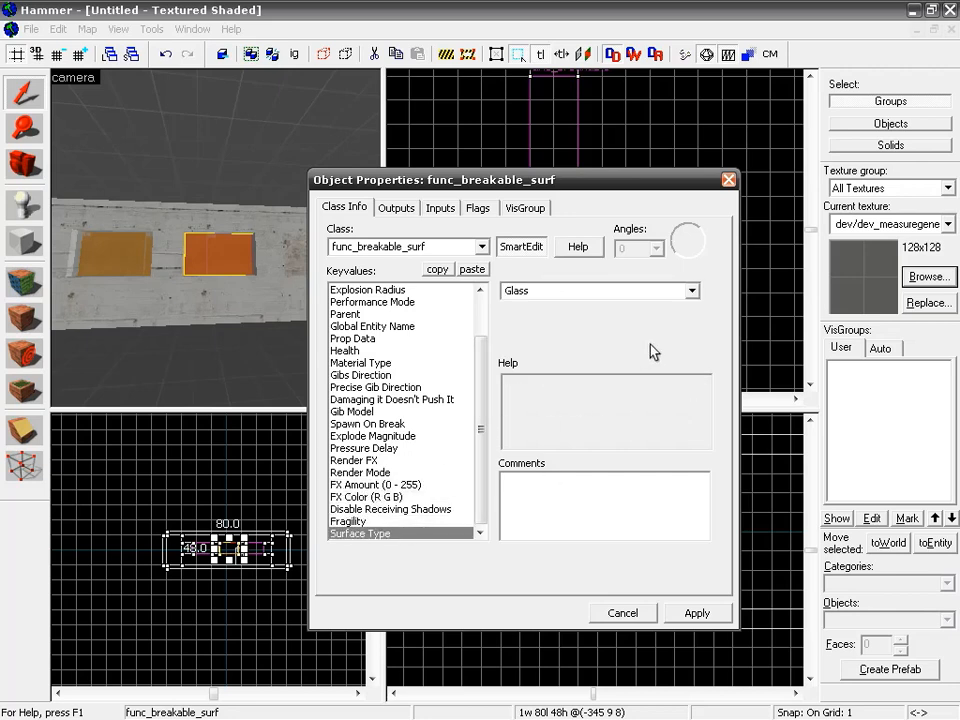
left_click(691, 291)
left_click(684, 307)
left_click(637, 614)
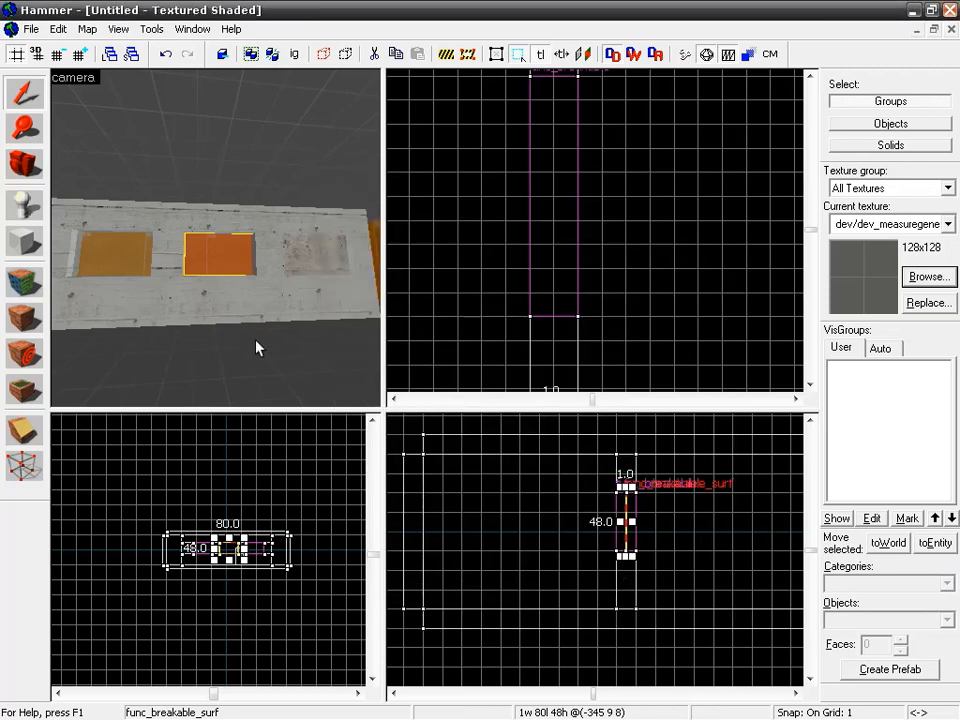
Place a weapon_pistol entity on the floor beside the green player start figure.
key("z")
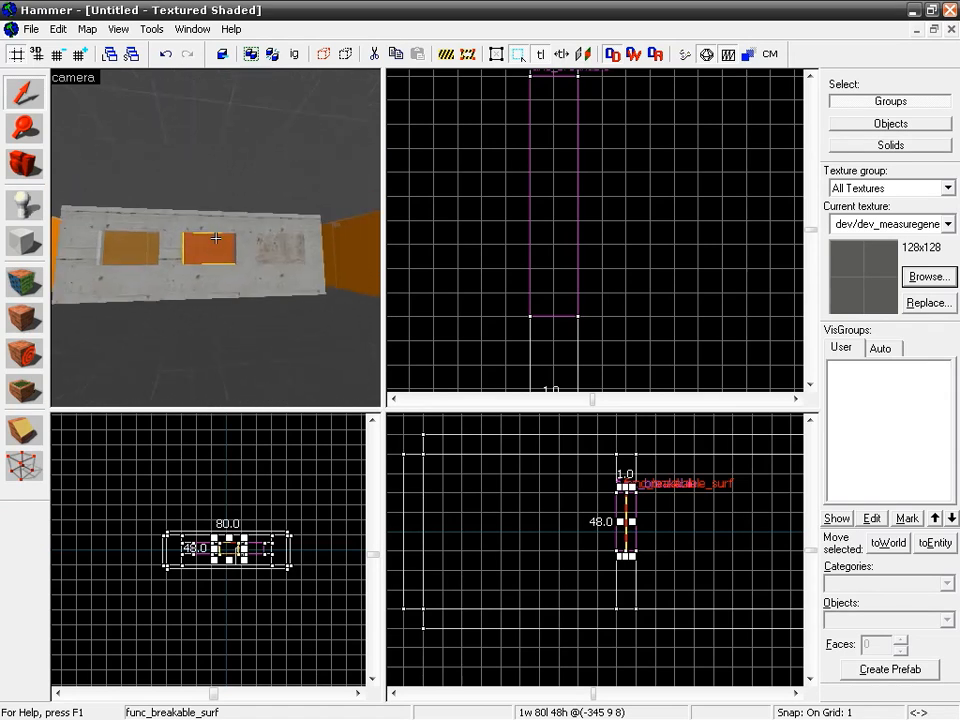
key("z")
left_click(28, 206)
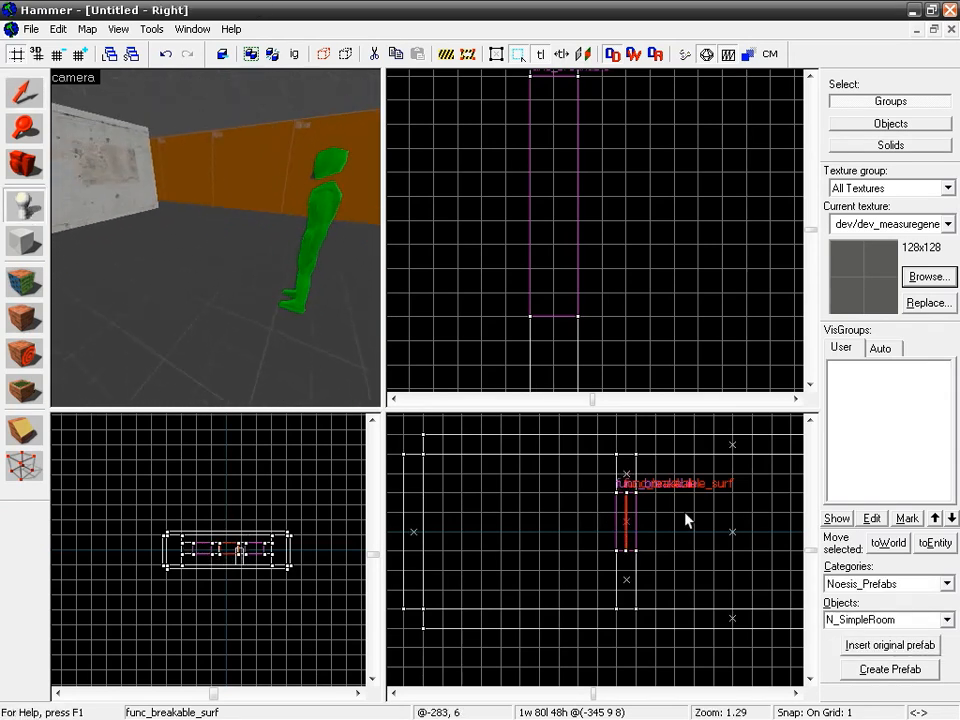
left_click(880, 583)
left_click(866, 606)
type("weapon_357")
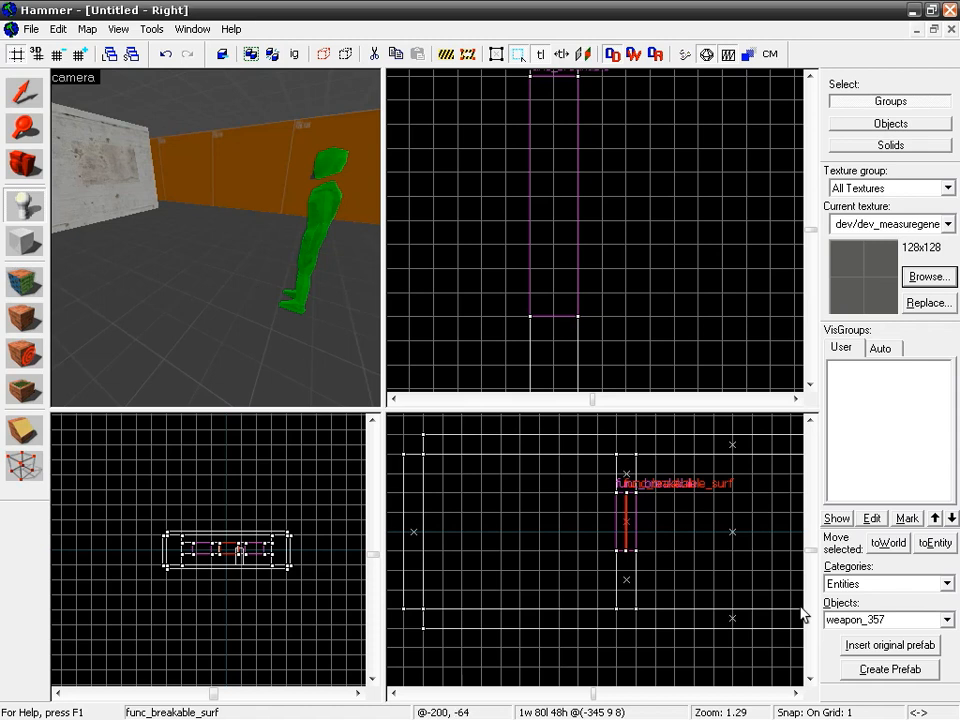
left_click_drag(866, 619, 893, 614)
type("pistol")
left_click(251, 280)
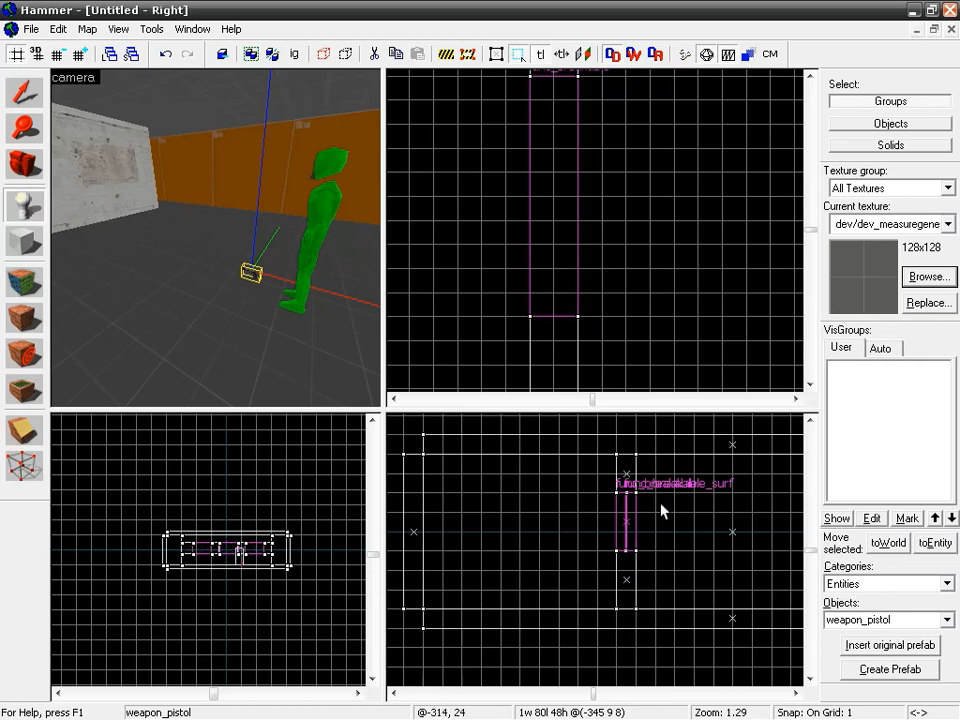
Place four item_ammo_pistol entities on the floor around the pistol near the player start.
left_click(876, 616)
type("item")
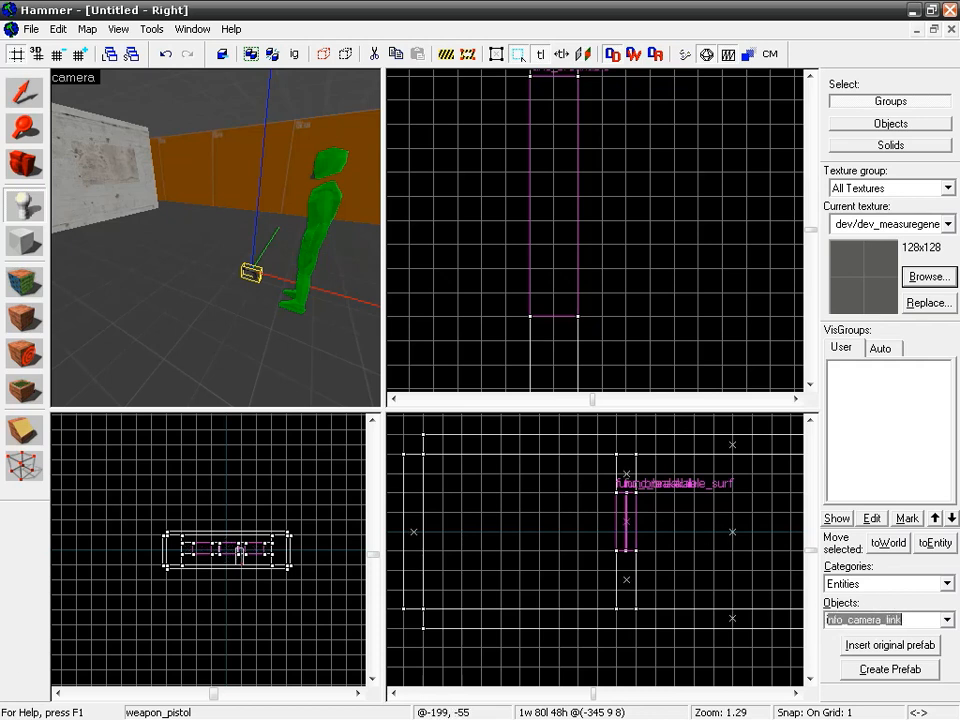
type("_ammo_357")
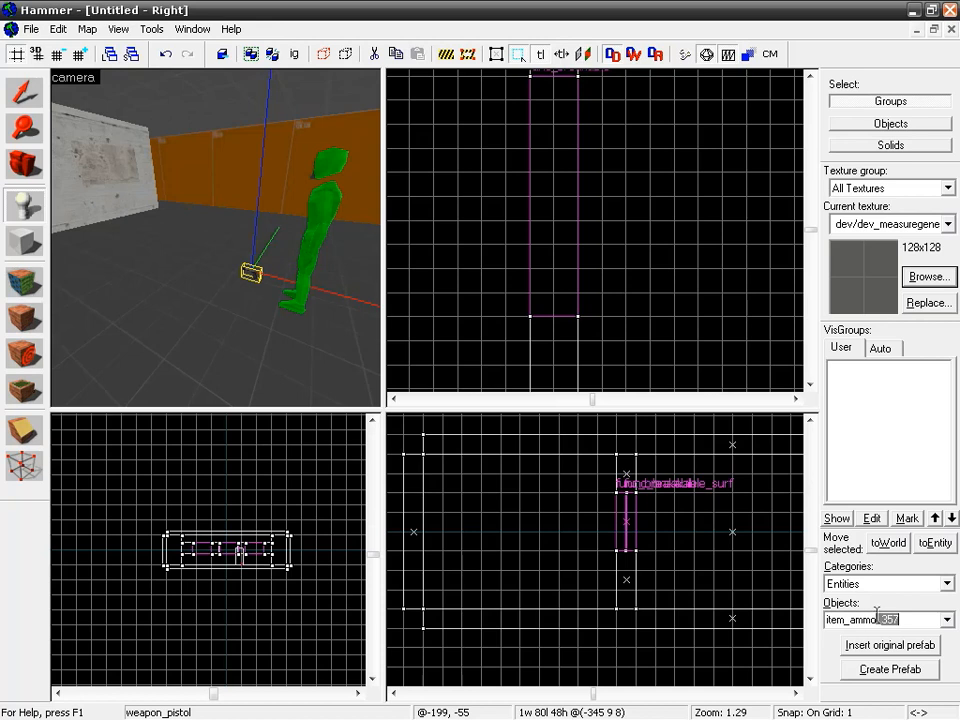
key("alt+Down")
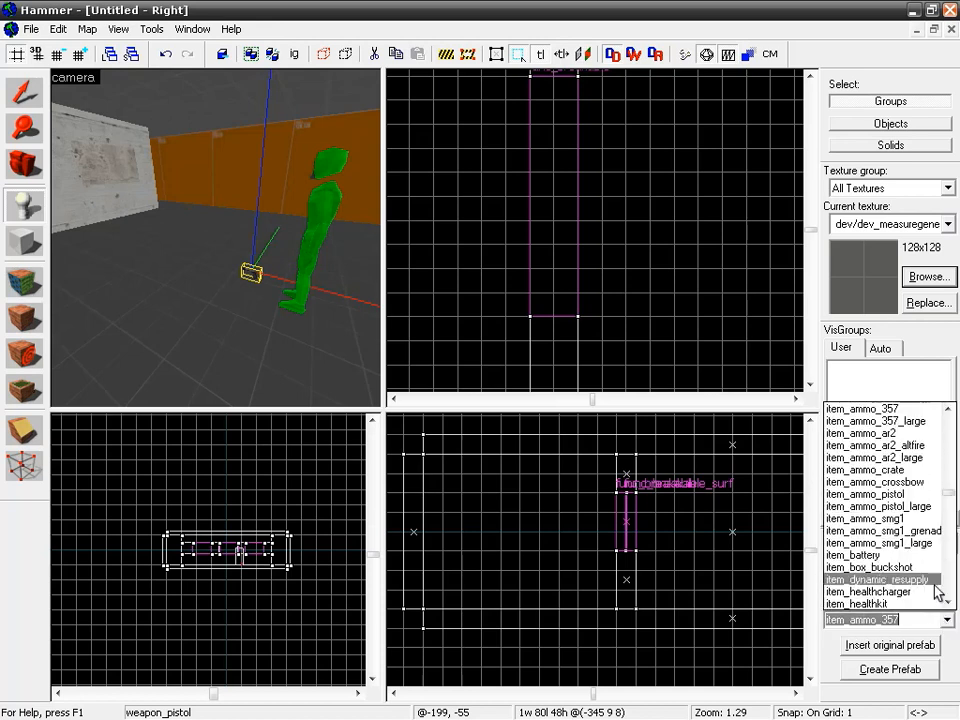
left_click(948, 409)
left_click(948, 409)
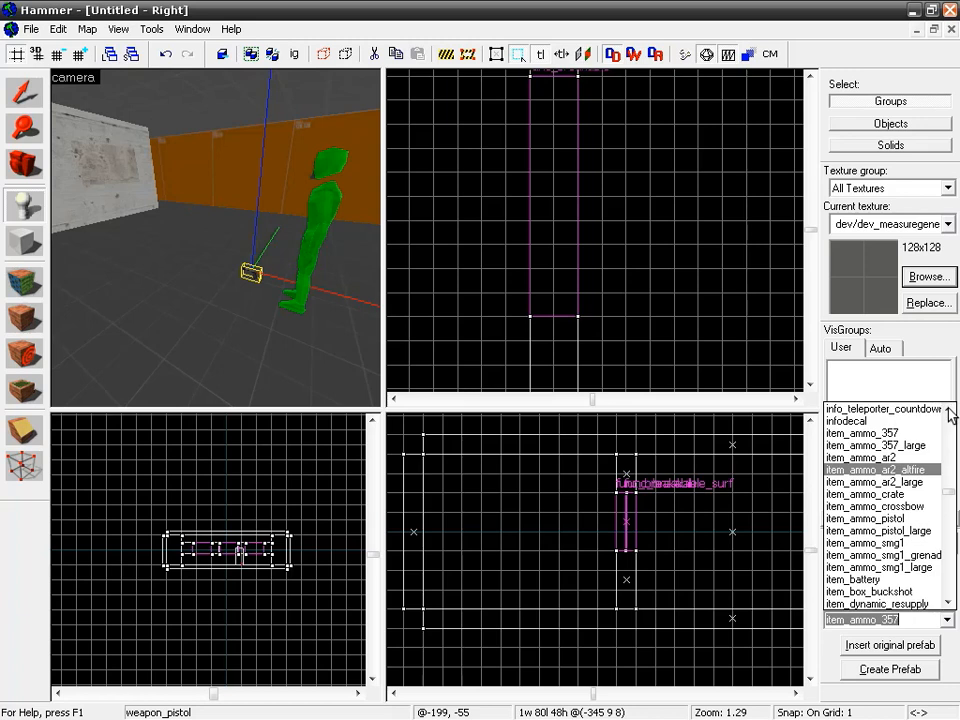
left_click(934, 518)
left_click(243, 304)
left_click(255, 311)
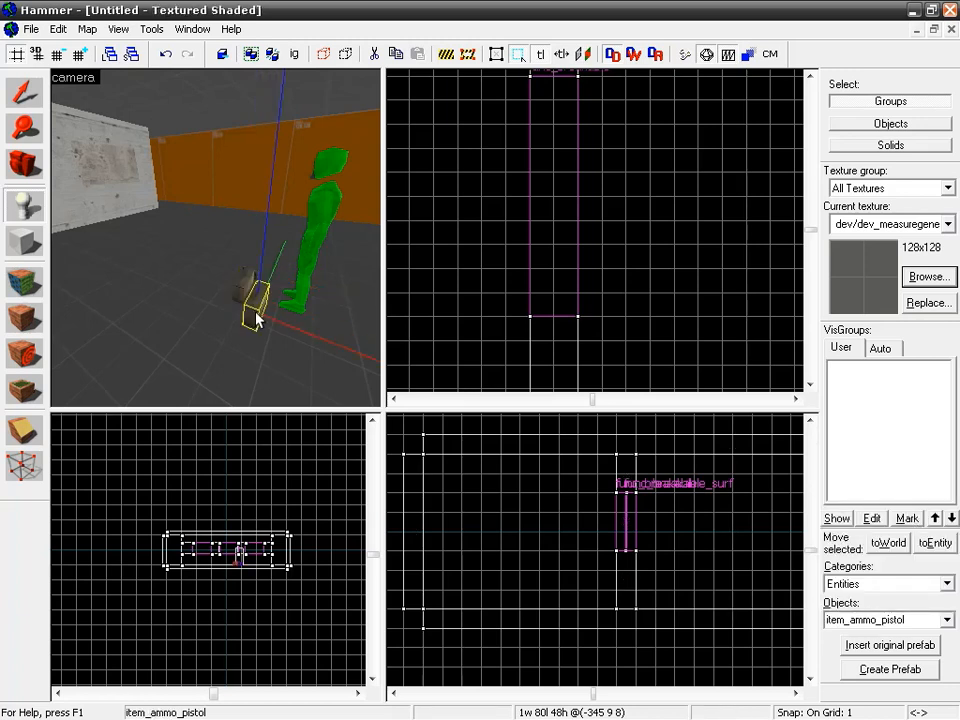
left_click(219, 296)
left_click(275, 264)
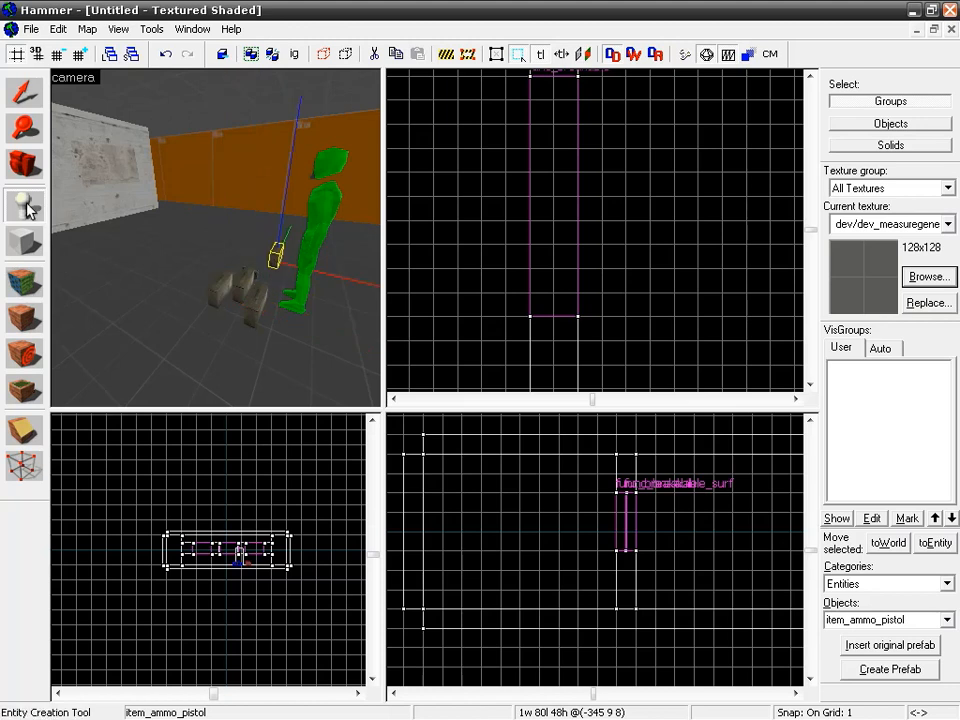
left_click(24, 92)
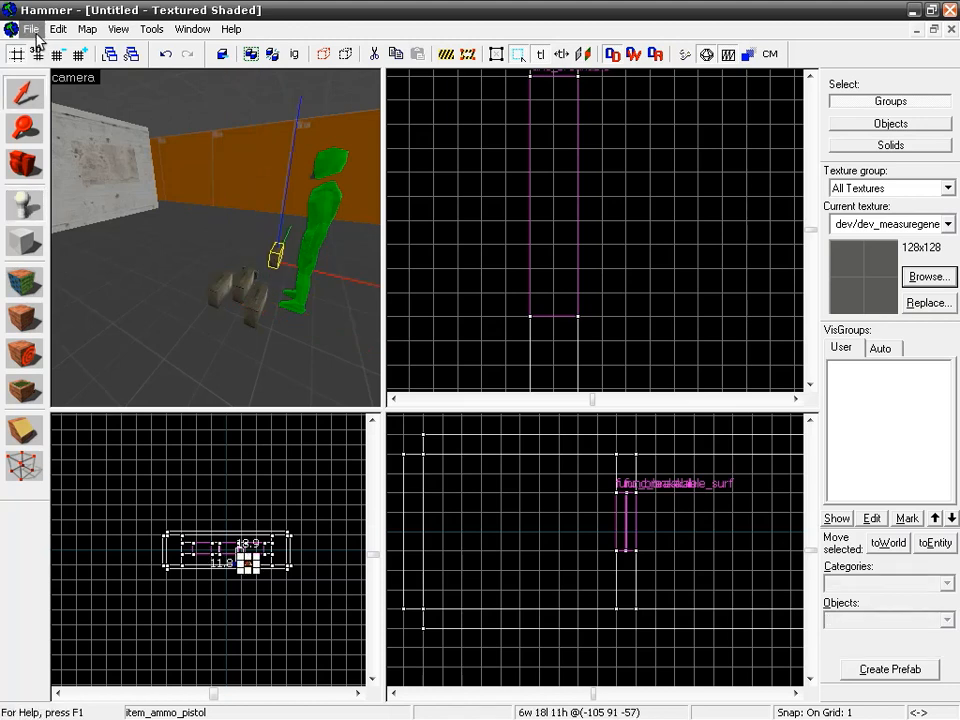
Save the map as Noesis_BreakableGlass in the mapsrc folder.
left_click(31, 29)
left_click(64, 113)
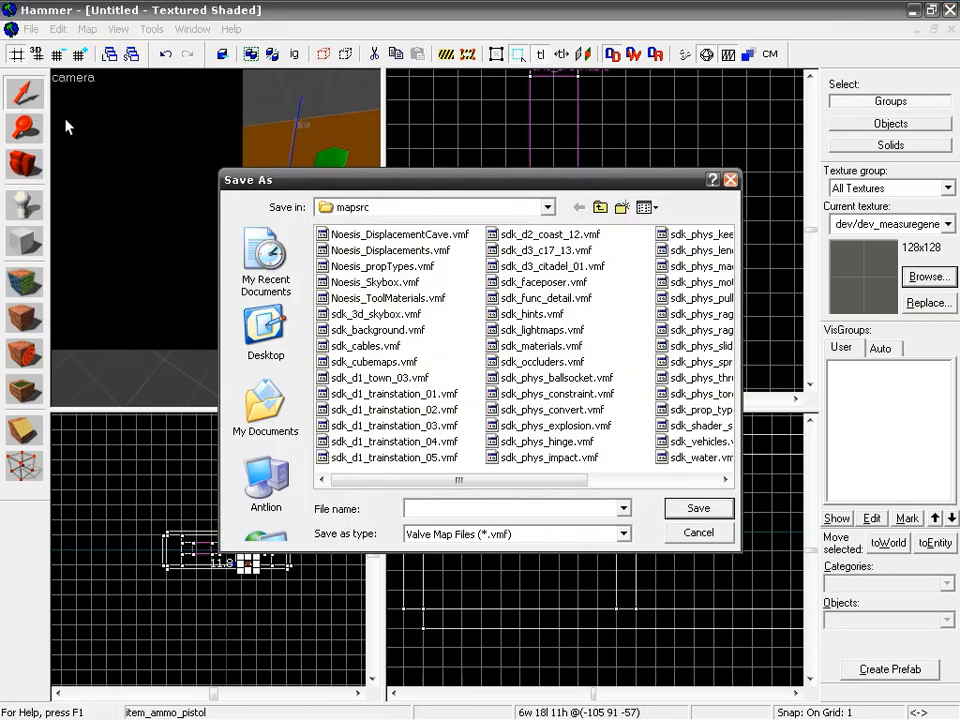
type("Noesis")
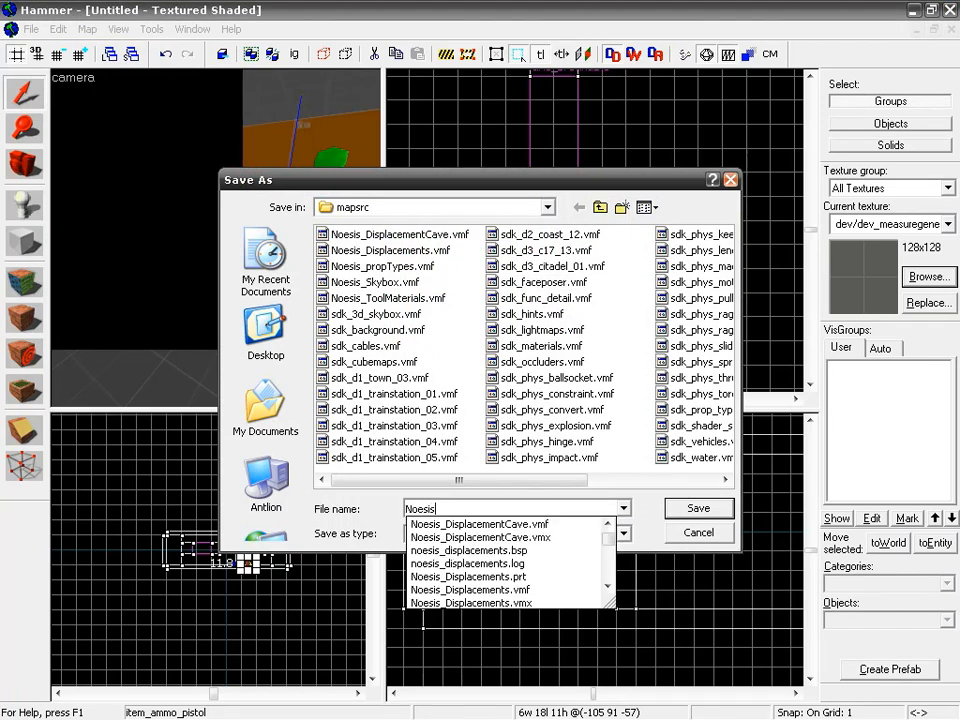
type("_Br")
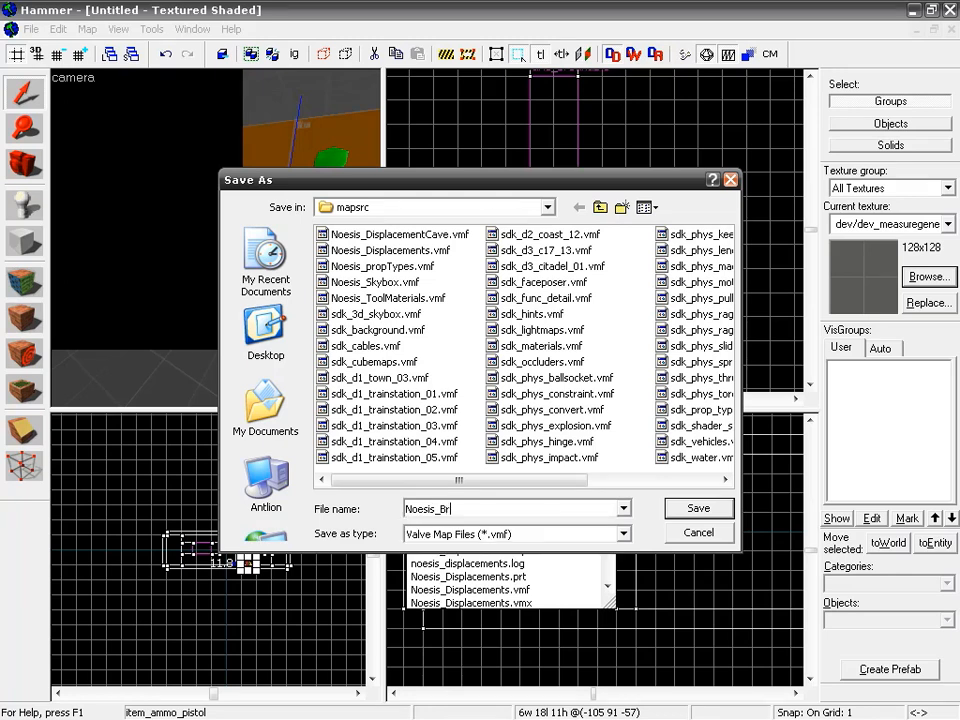
type("eakableGlass")
left_click(699, 508)
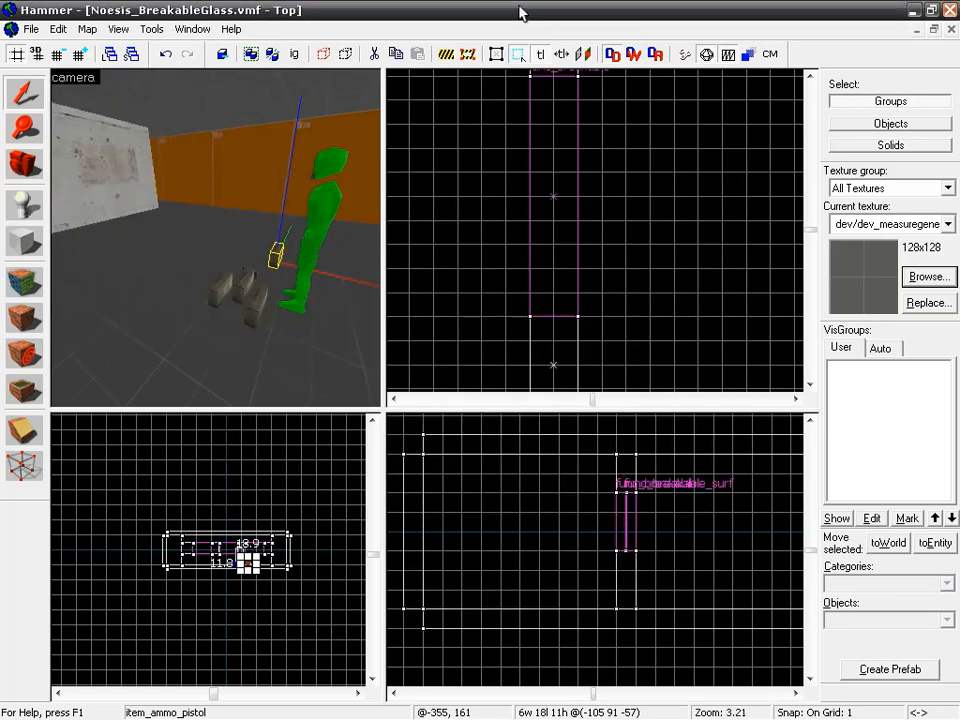
Compile the map and run it in the game.
left_click(685, 57)
left_click(505, 534)
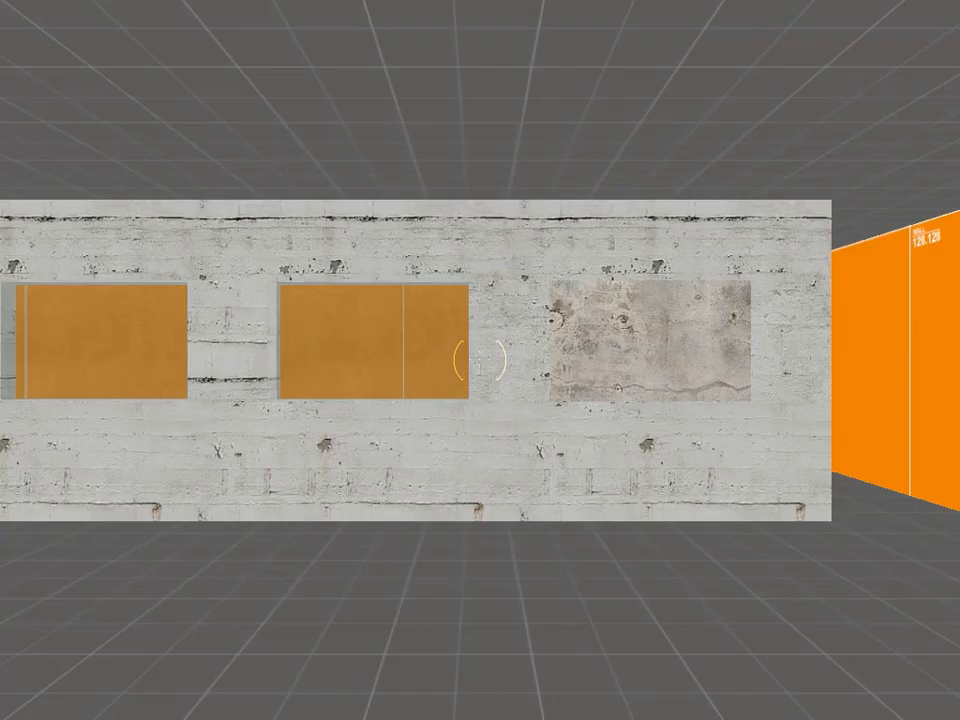
Pick up the pistol and fire test shots at the solid concrete beside the first glass window.
key("s")
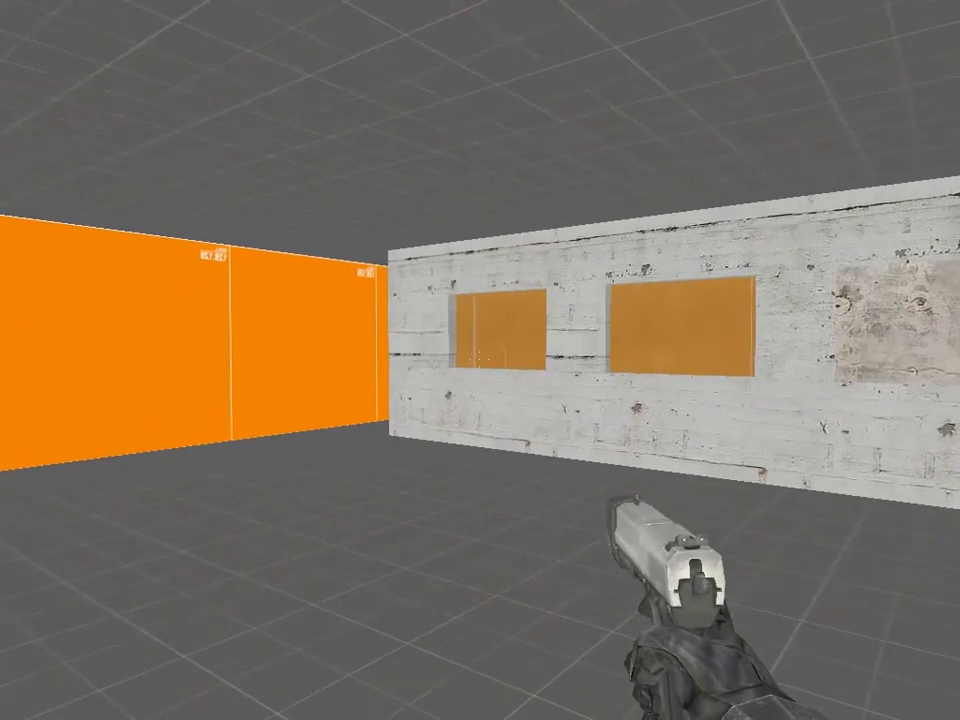
key("w")
left_click(480, 360)
left_click(480, 360)
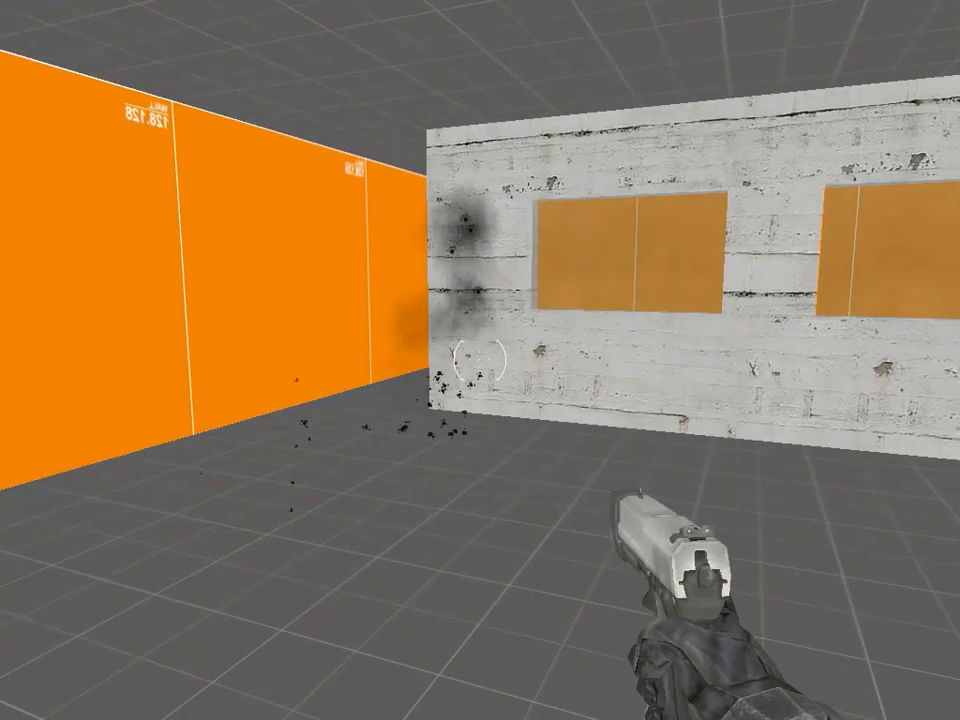
left_click(480, 360)
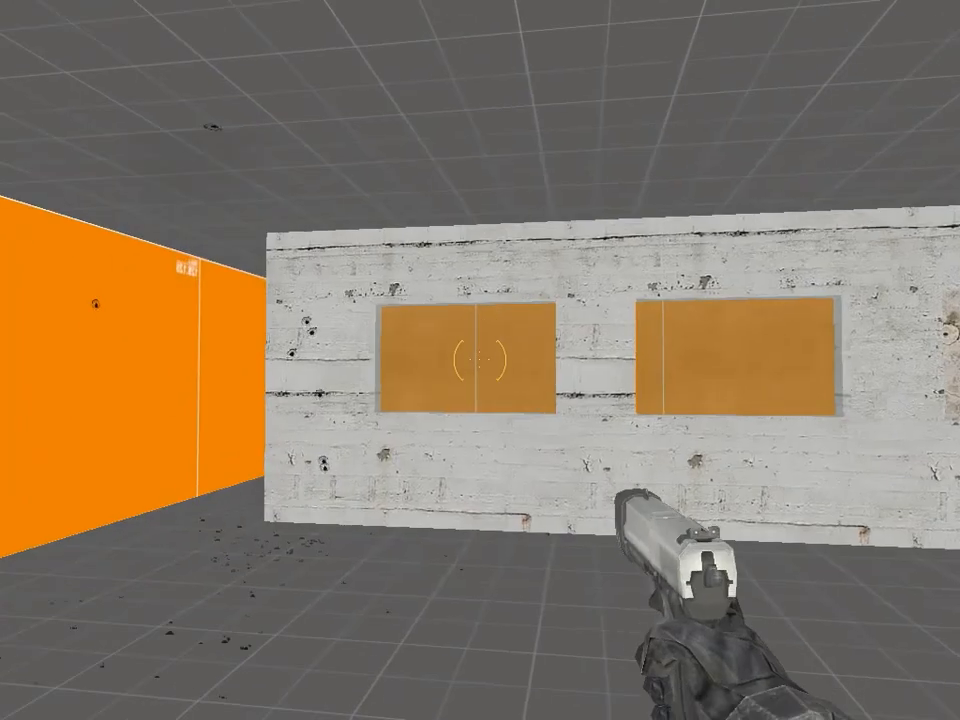
Shoot out the func_breakable glass in the first window and examine the shards on the floor.
key("s")
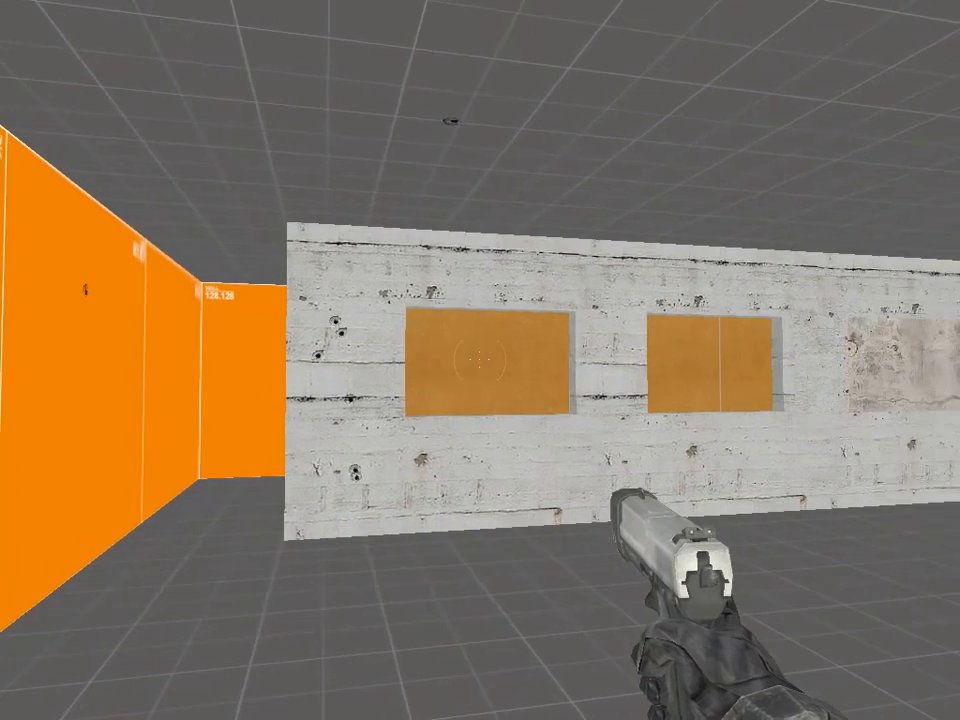
left_click(480, 360)
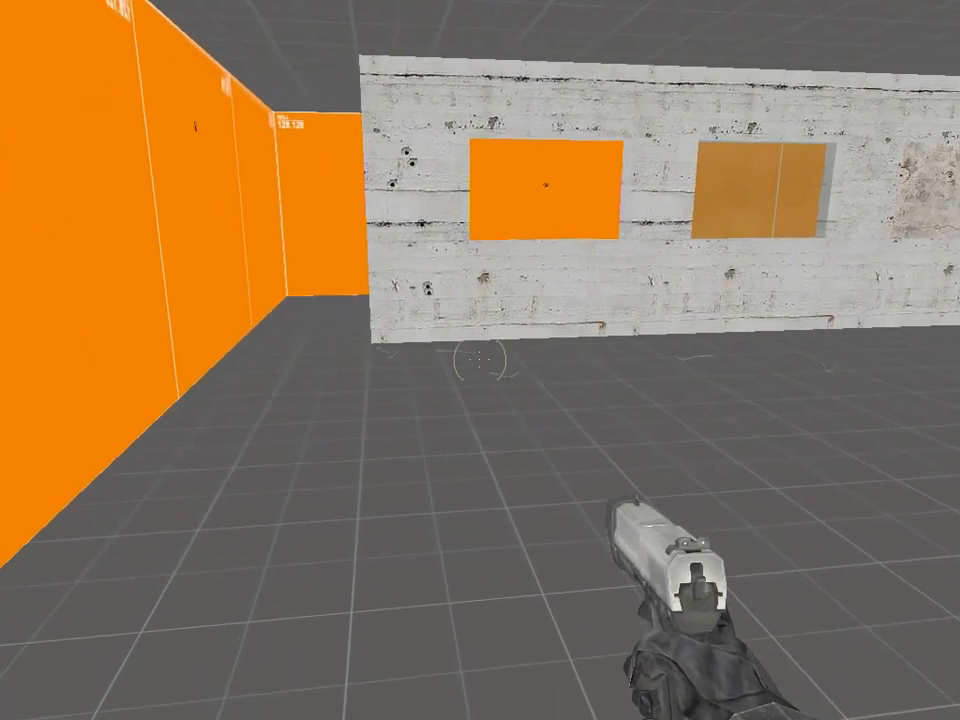
key("w")
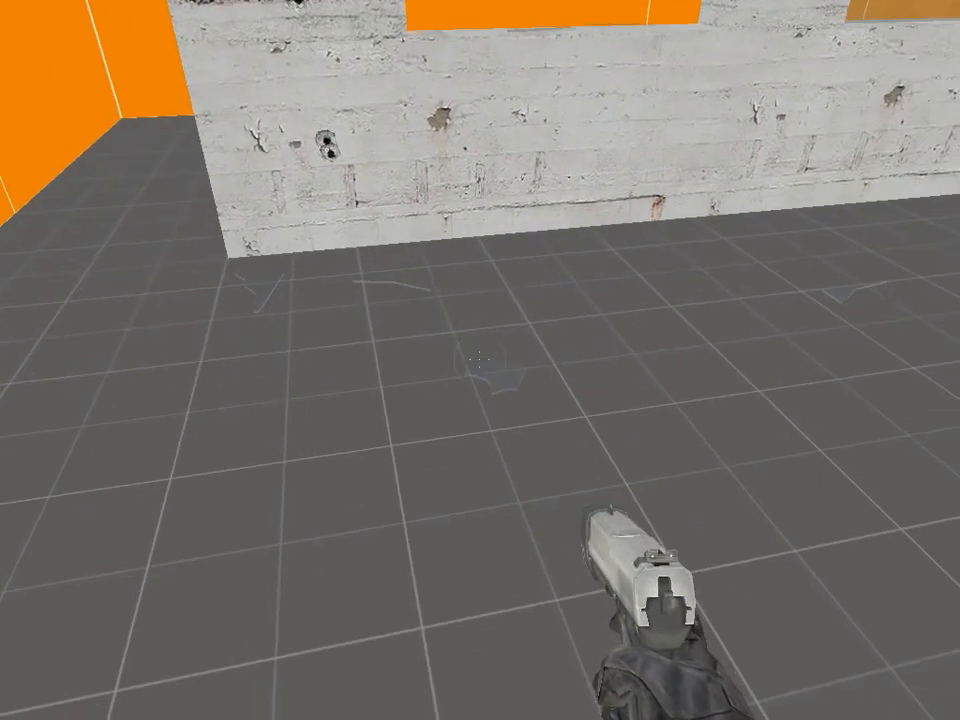
key("s")
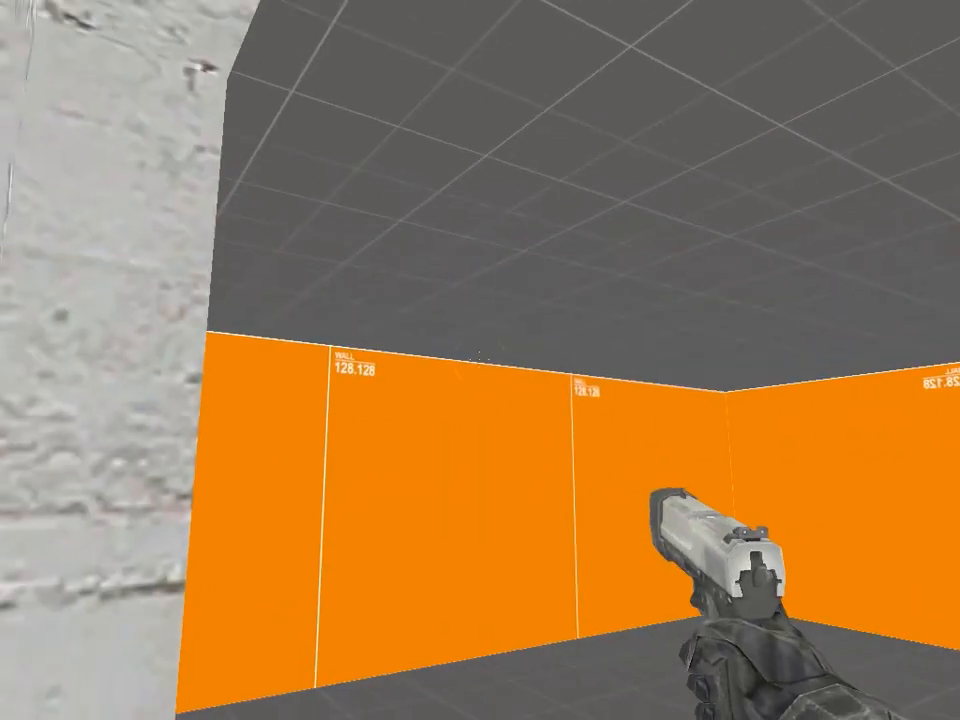
Back away from the wall and shoot the breakable concrete block repeatedly until it breaks apart.
key("s")
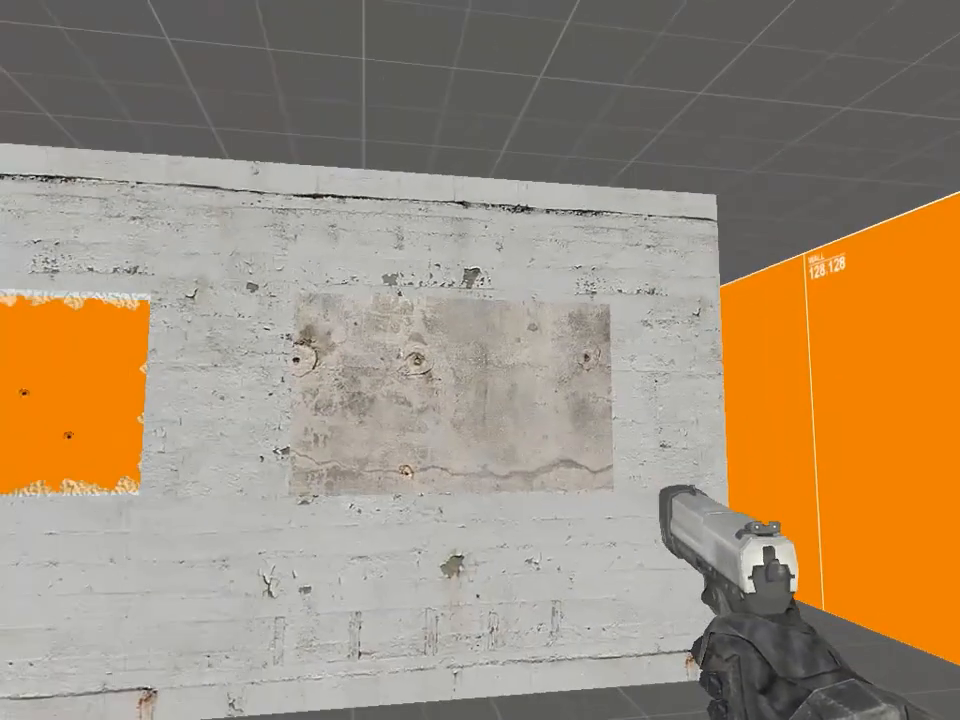
key("s")
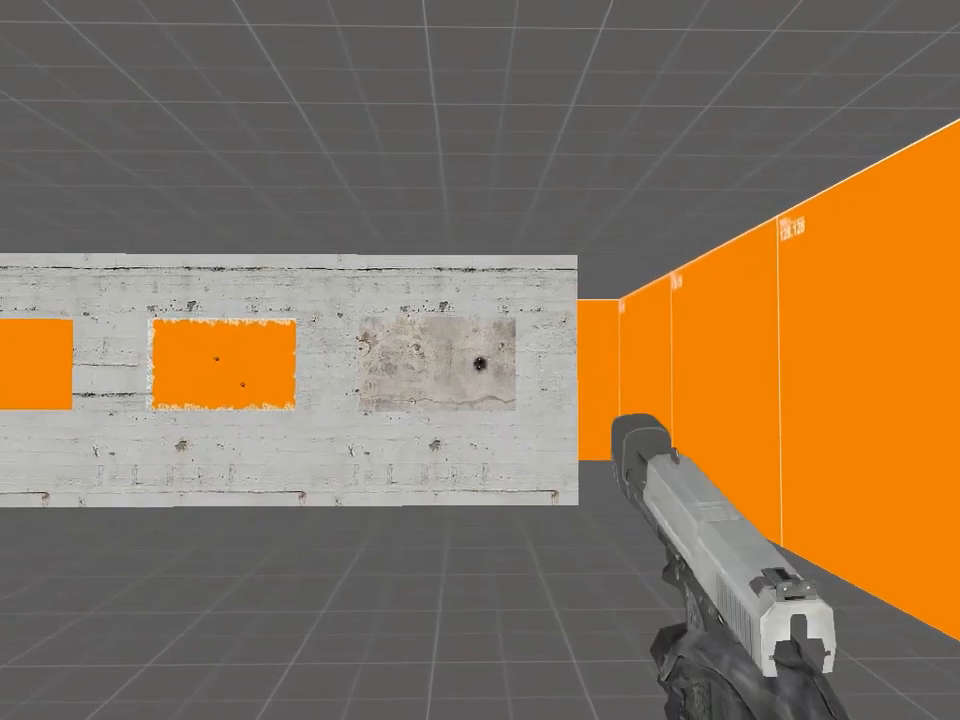
left_click(480, 360)
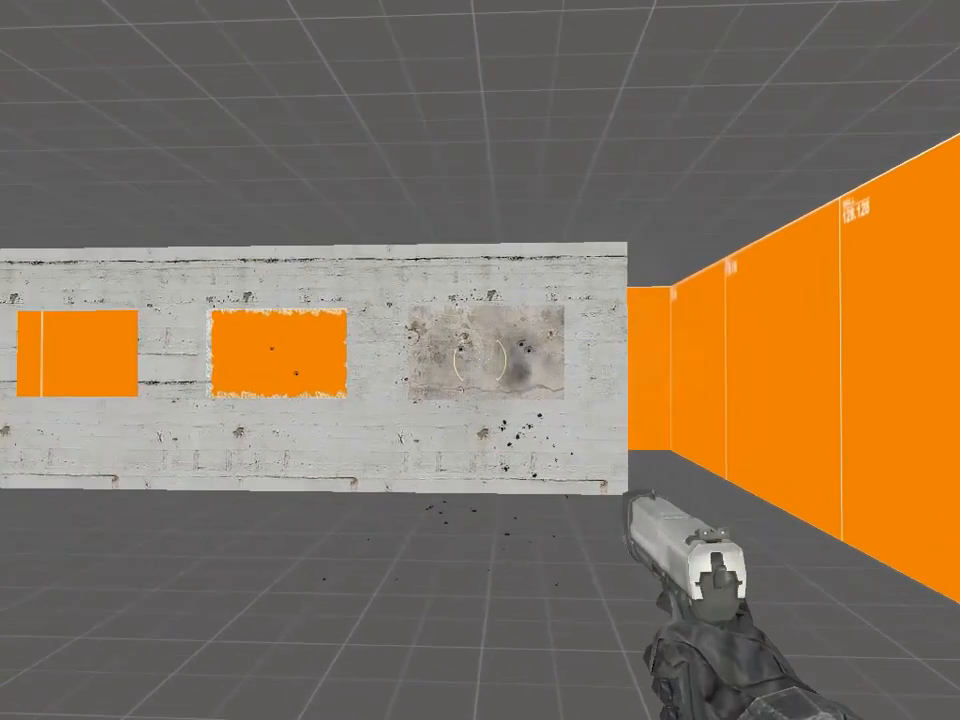
key("s")
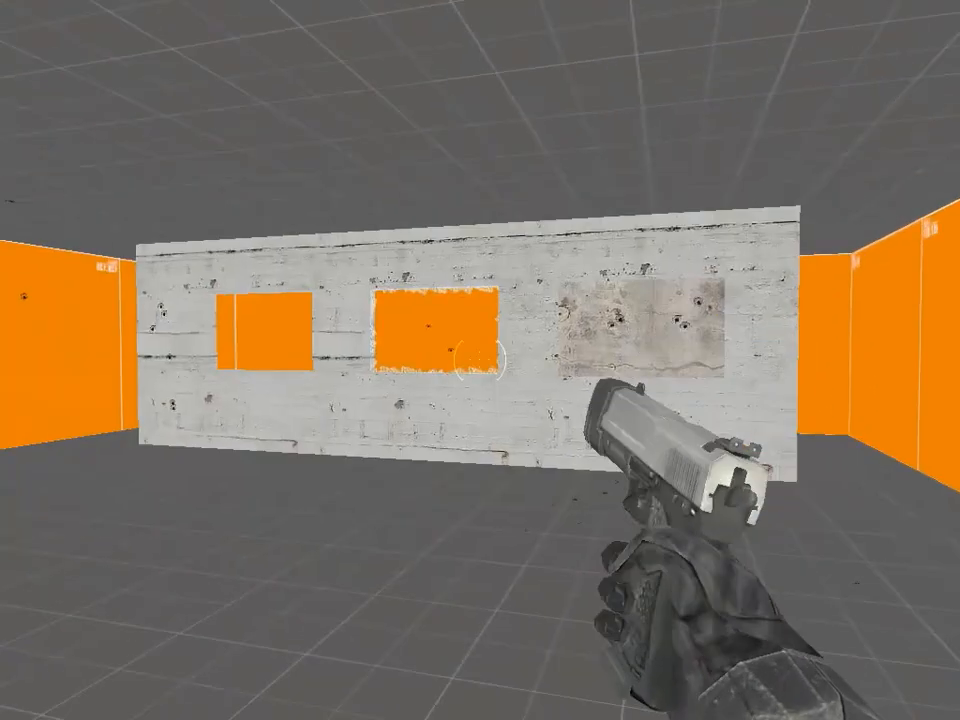
key("w")
left_click(480, 360)
key("s")
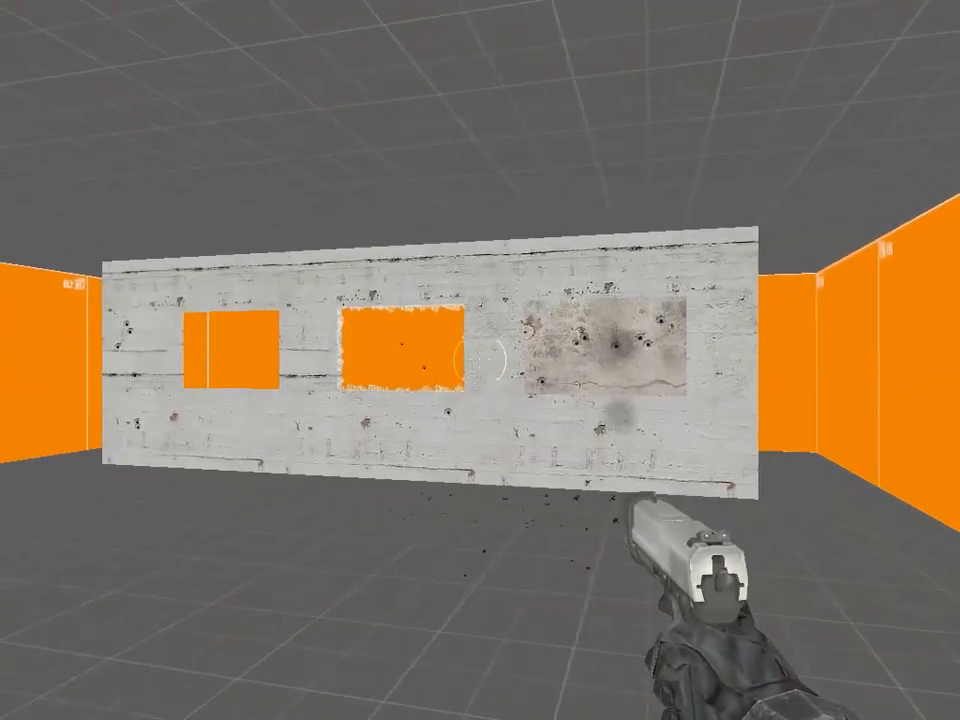
key("w")
left_click(480, 360)
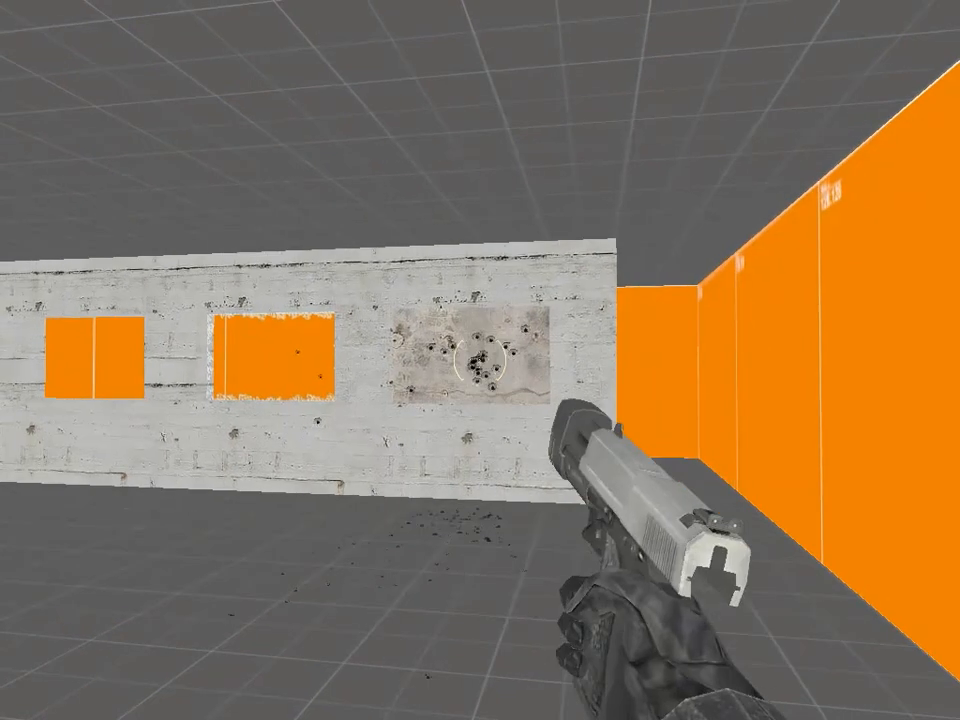
left_click(480, 360)
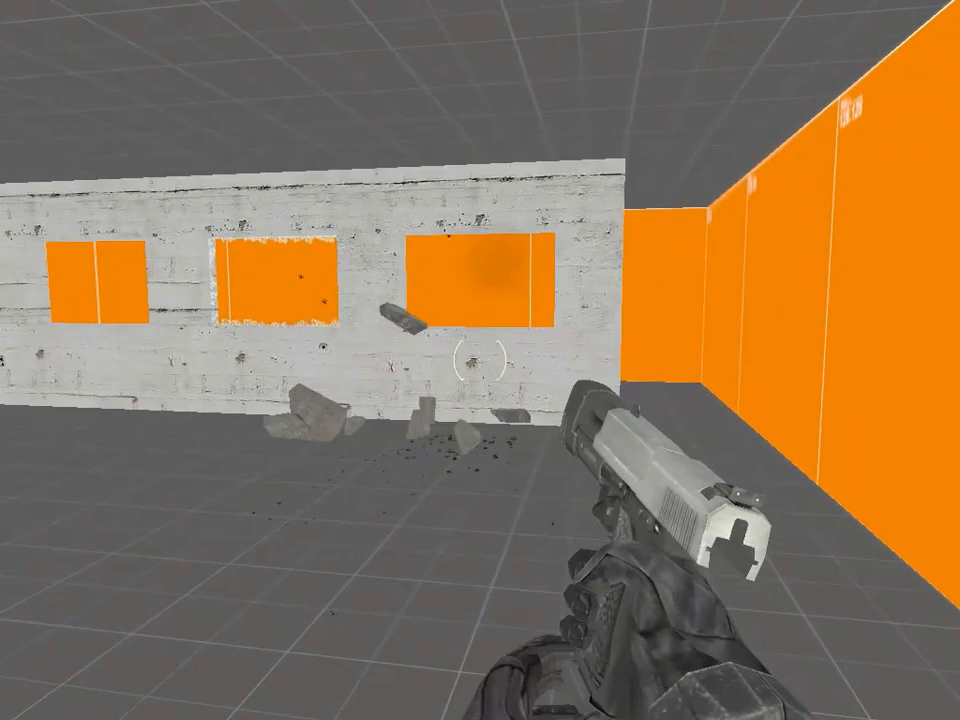
left_click(480, 360)
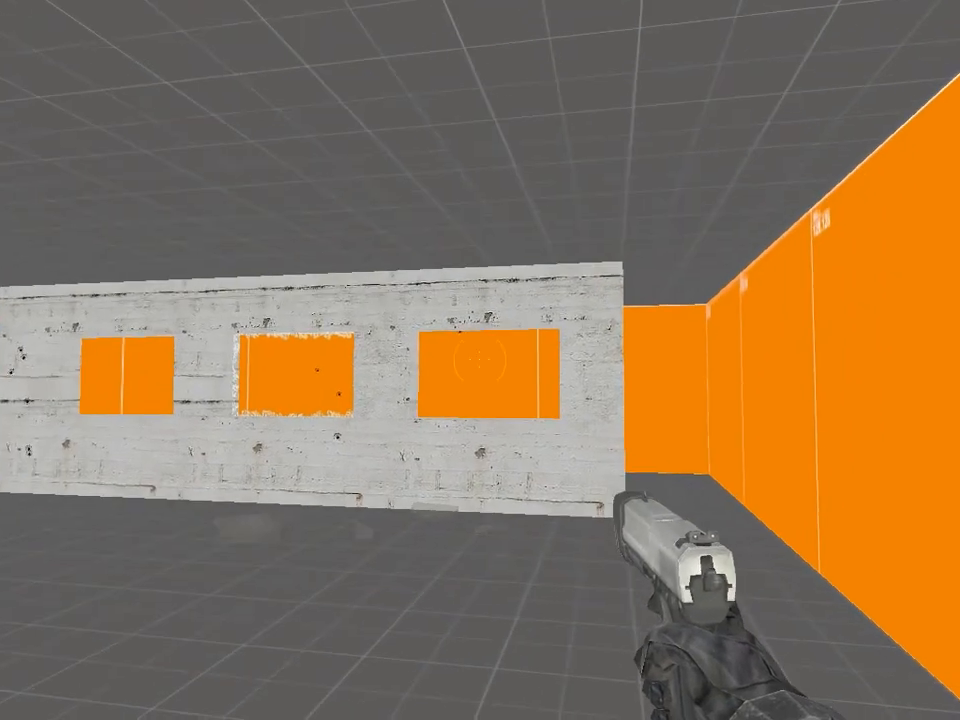
left_click(480, 360)
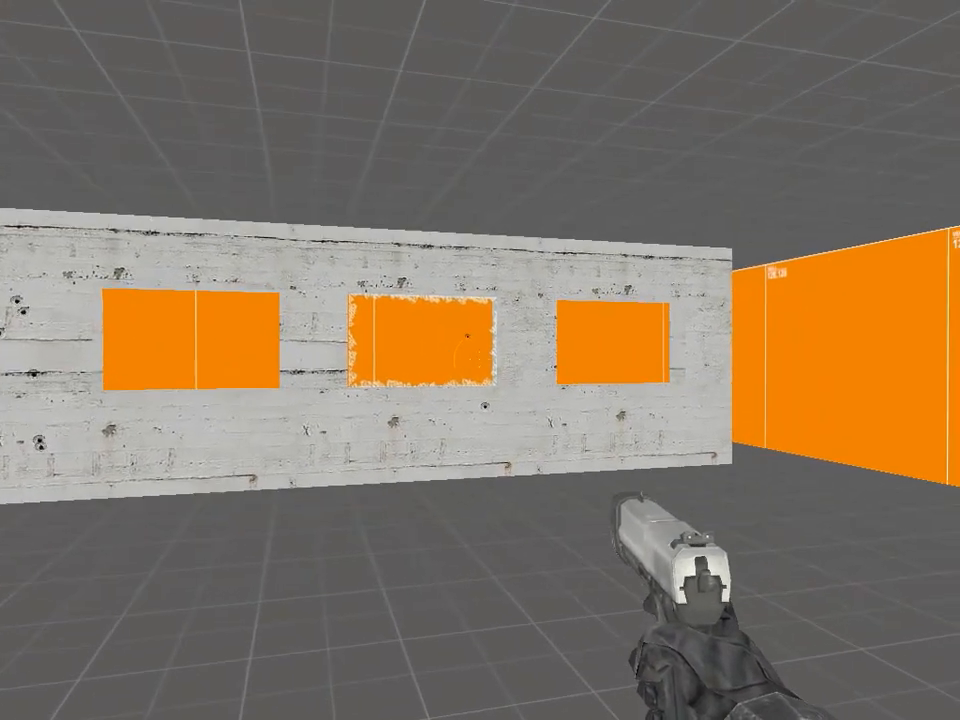
Reload the map with the restart console command.
key("grave")
type("restart")
key("Return")
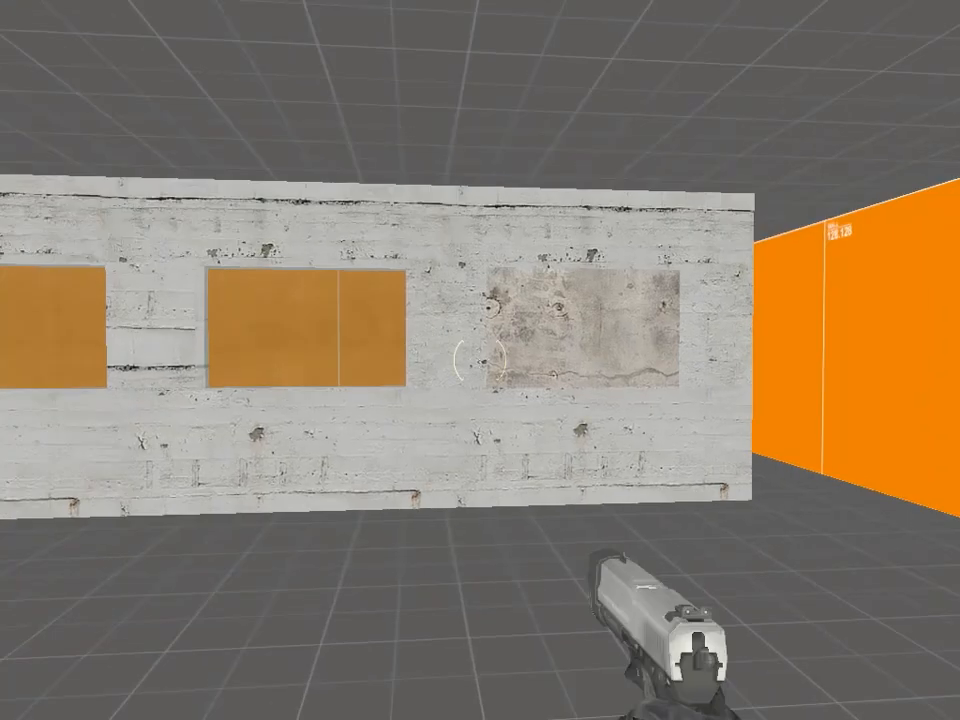
Shoot both glass windows and the concrete block again to test all three breakables.
left_click(480, 360)
left_click(480, 360)
left_click(480, 360)
left_click(480, 360)
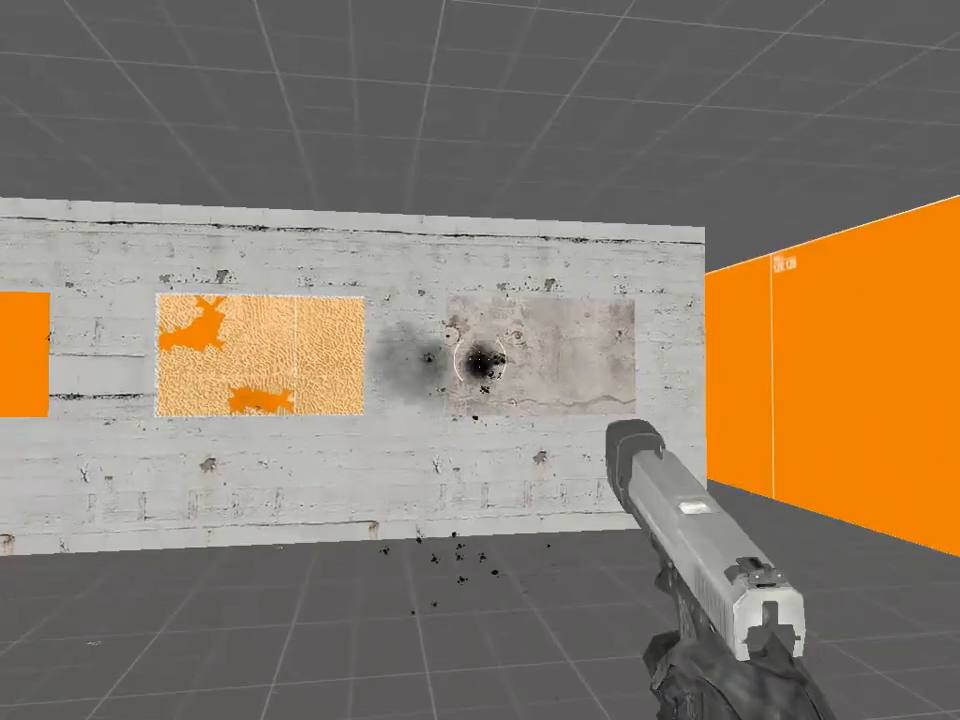
left_click(480, 360)
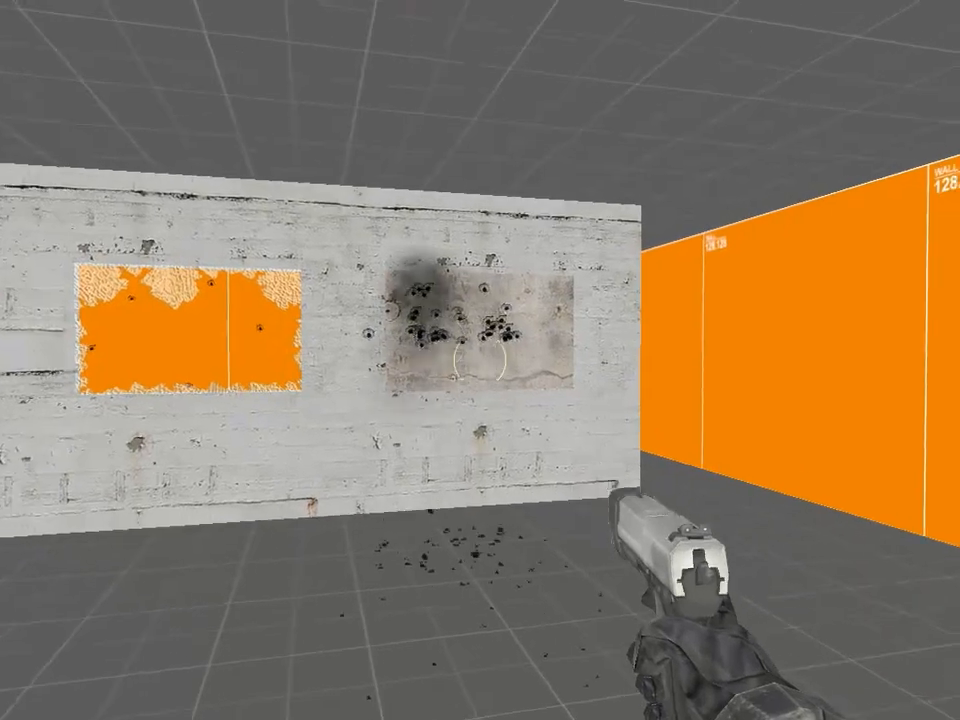
Walk around the concrete wall and examine the broken openings from both sides.
key("w")
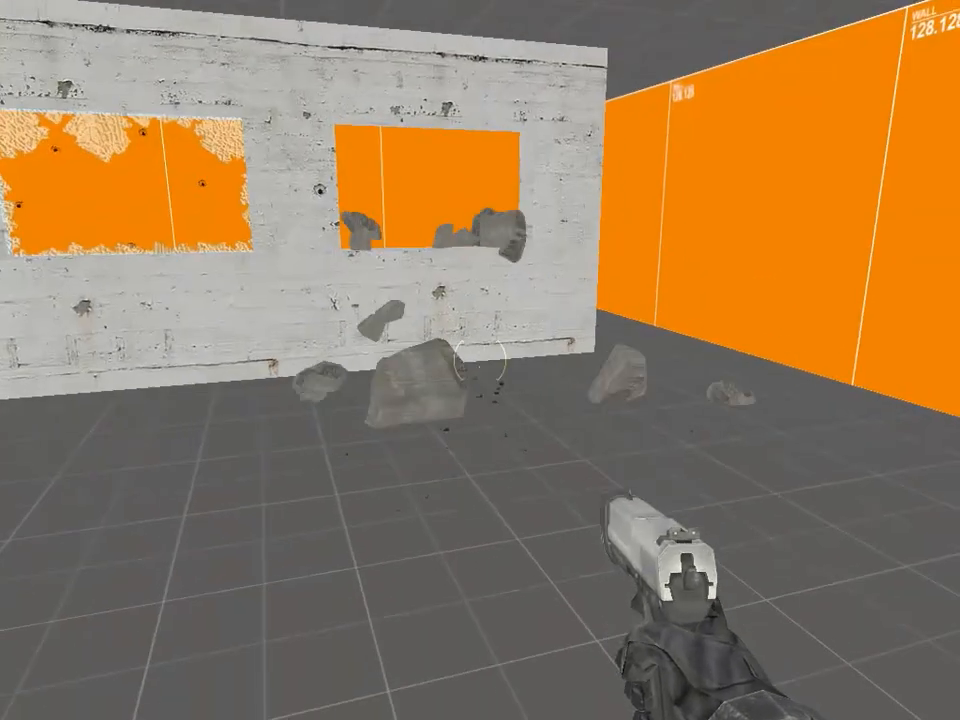
key("w")
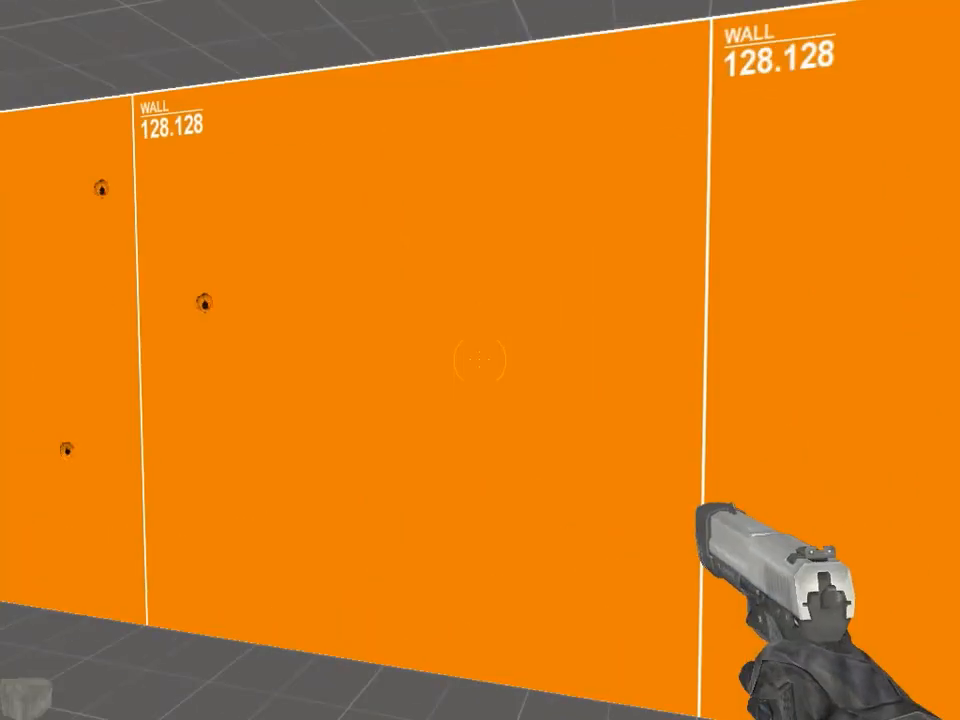
key("s")
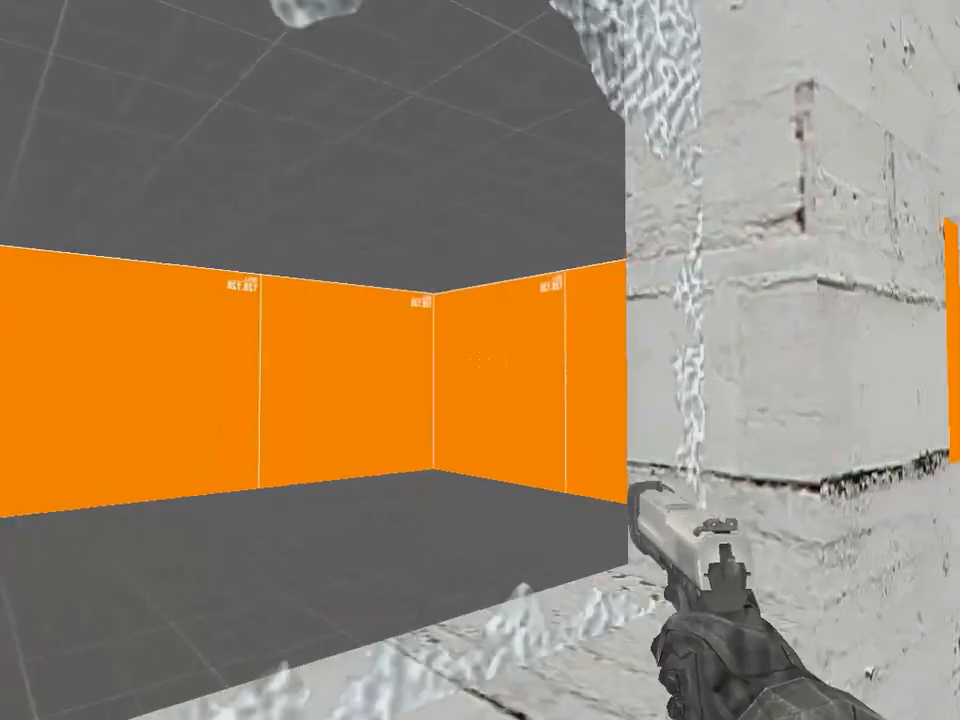
key("w")
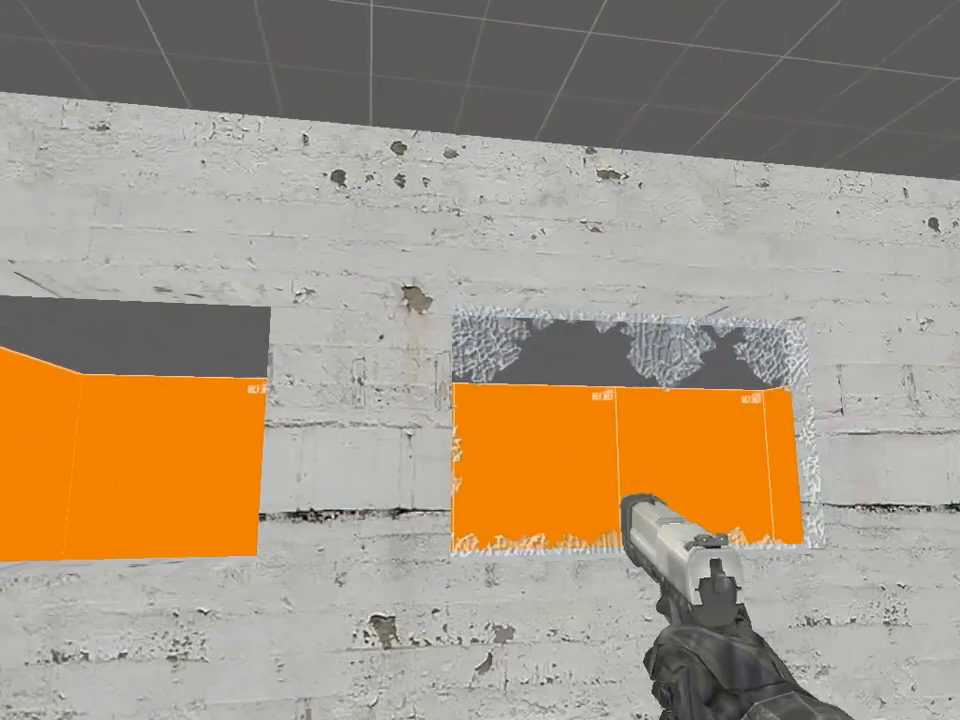
key("s")
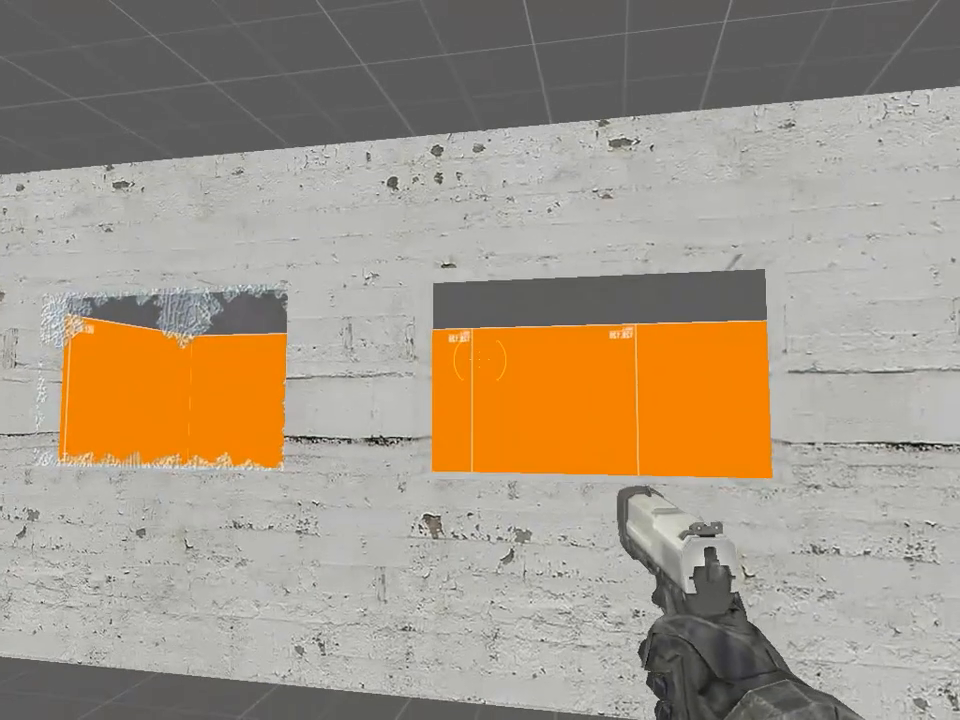
Exit the game through the console and return to the map in Hammer.
key("grave")
type("ew")
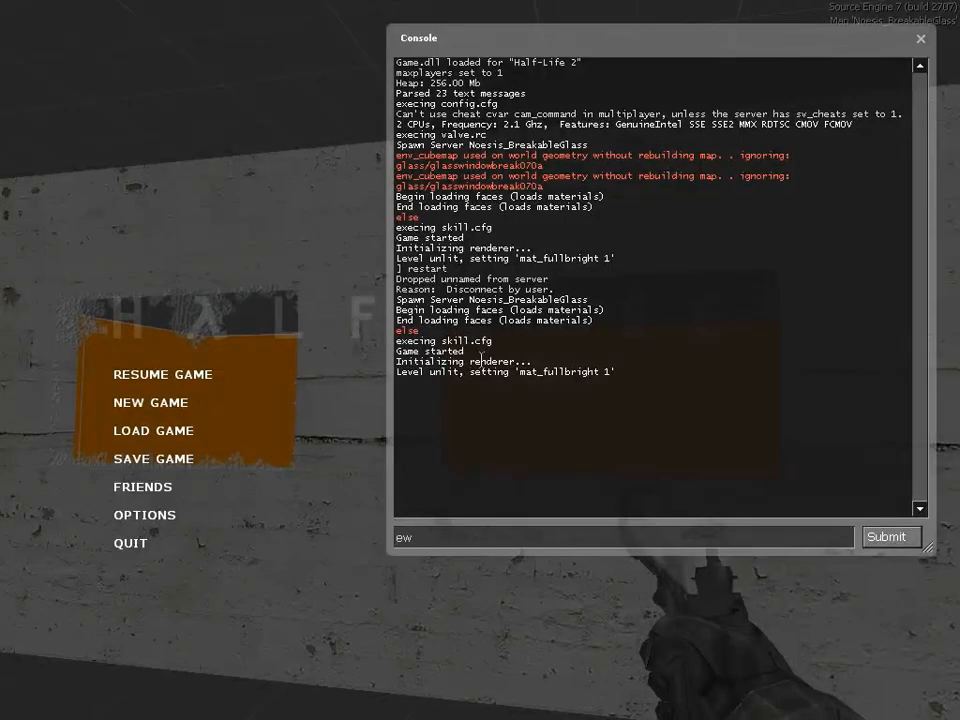
key("Return")
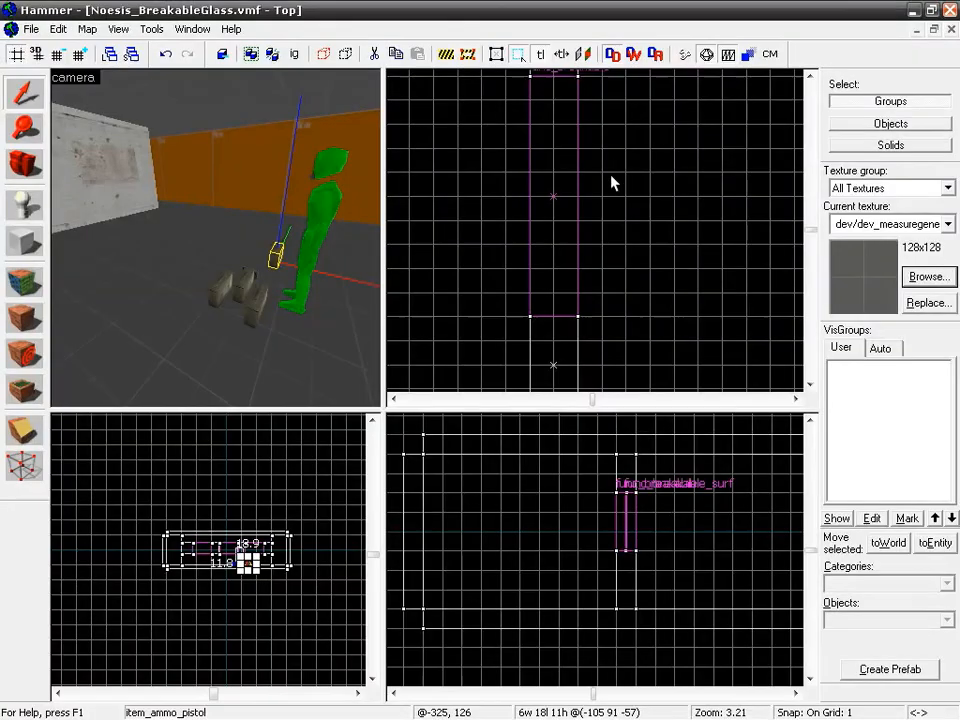